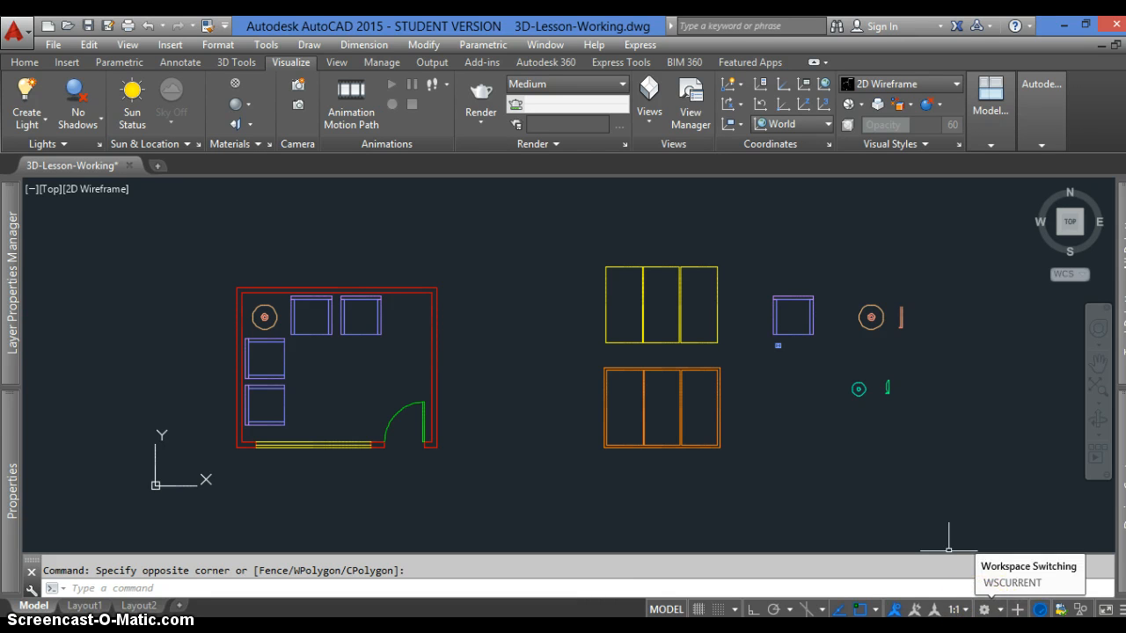
Step: Switch to the 3D Modeling workspace and display the classic menu bar
left_click(1000, 610)
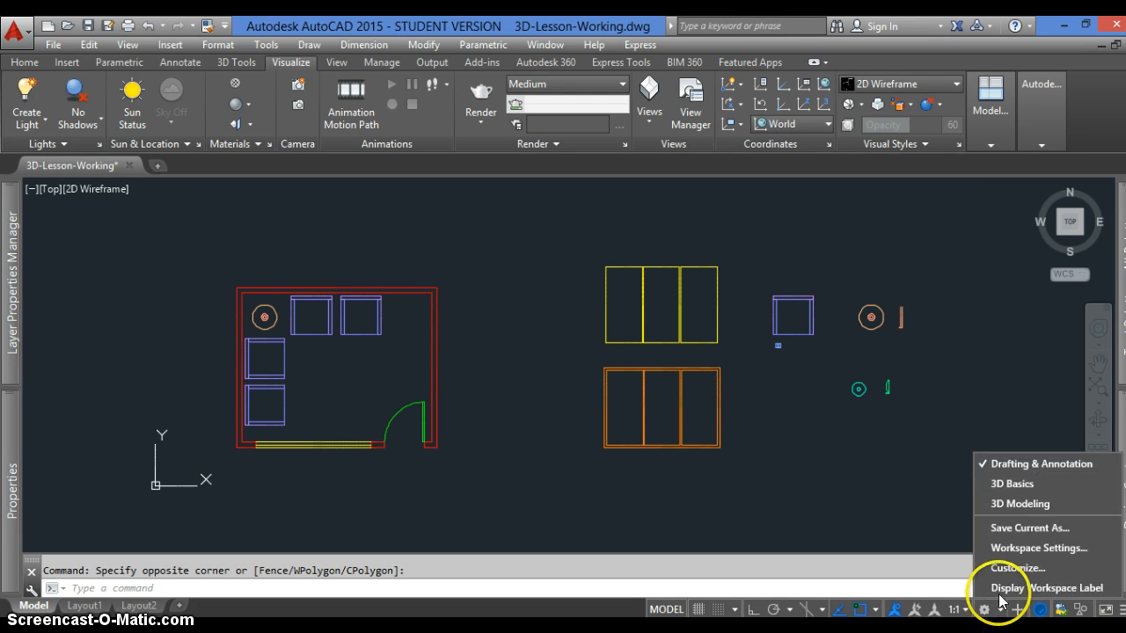
left_click(1016, 504)
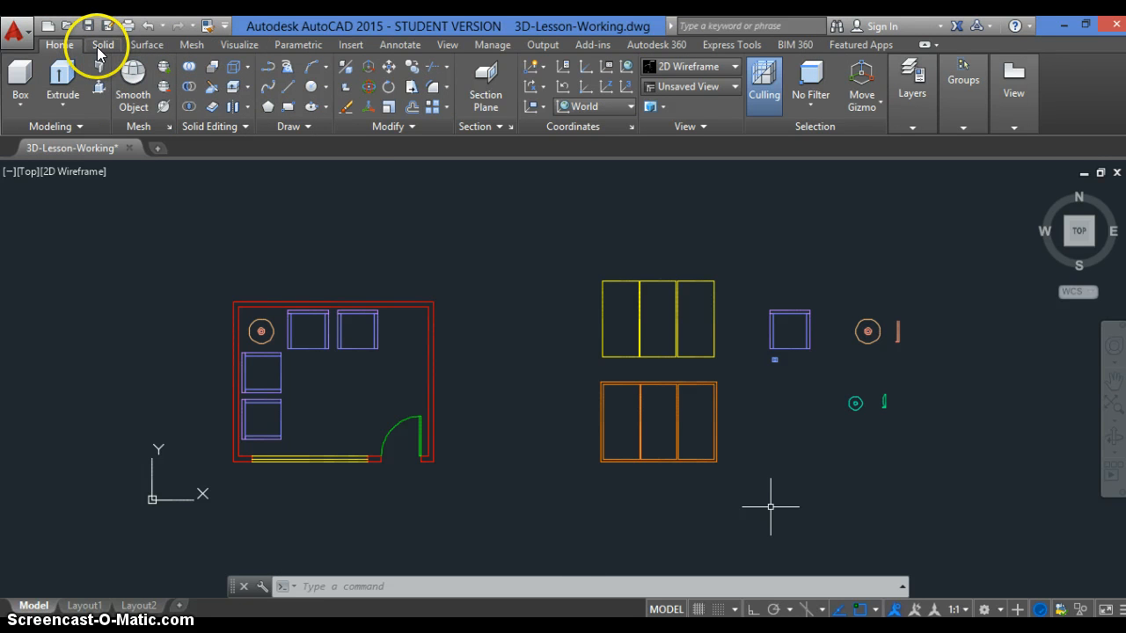
left_click(225, 28)
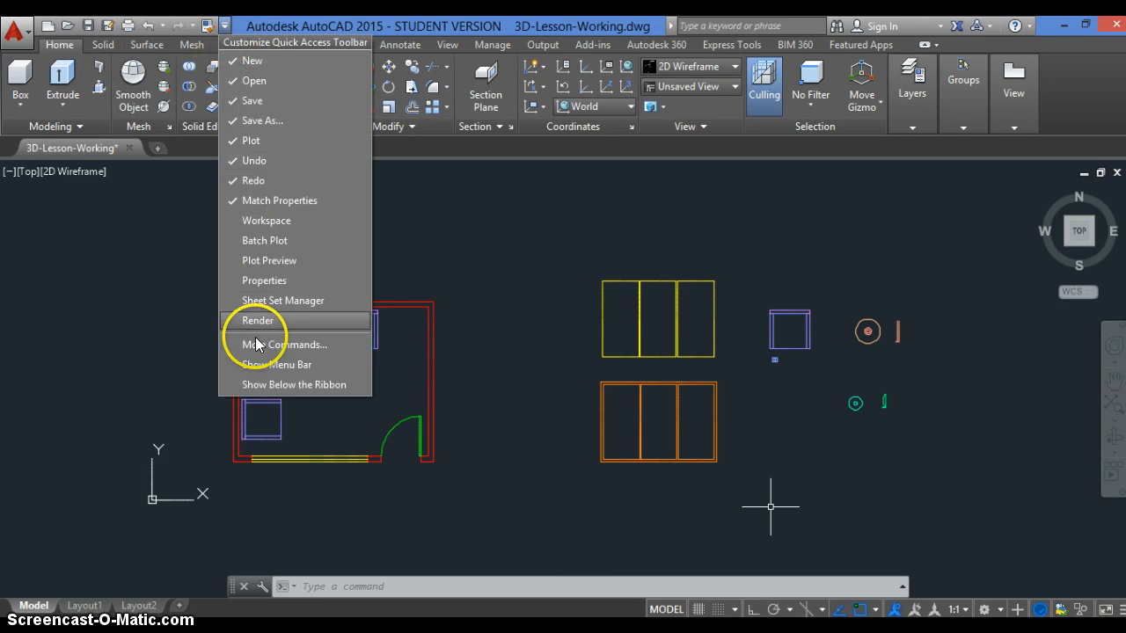
left_click(269, 364)
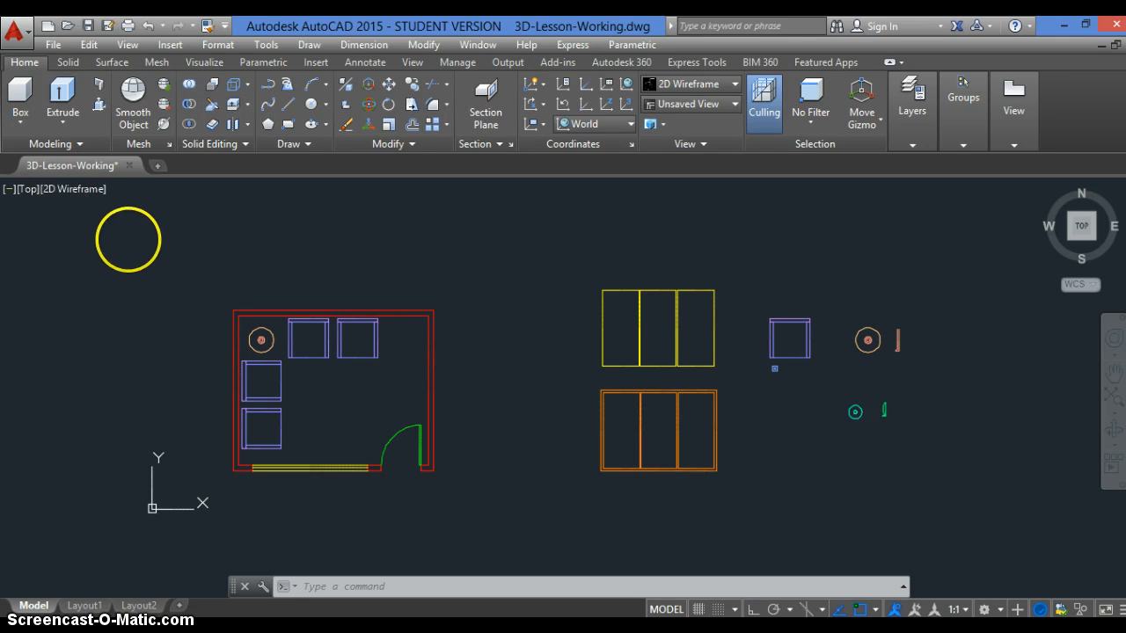
Step: Set the drawing's view to SE Isometric
left_click(128, 46)
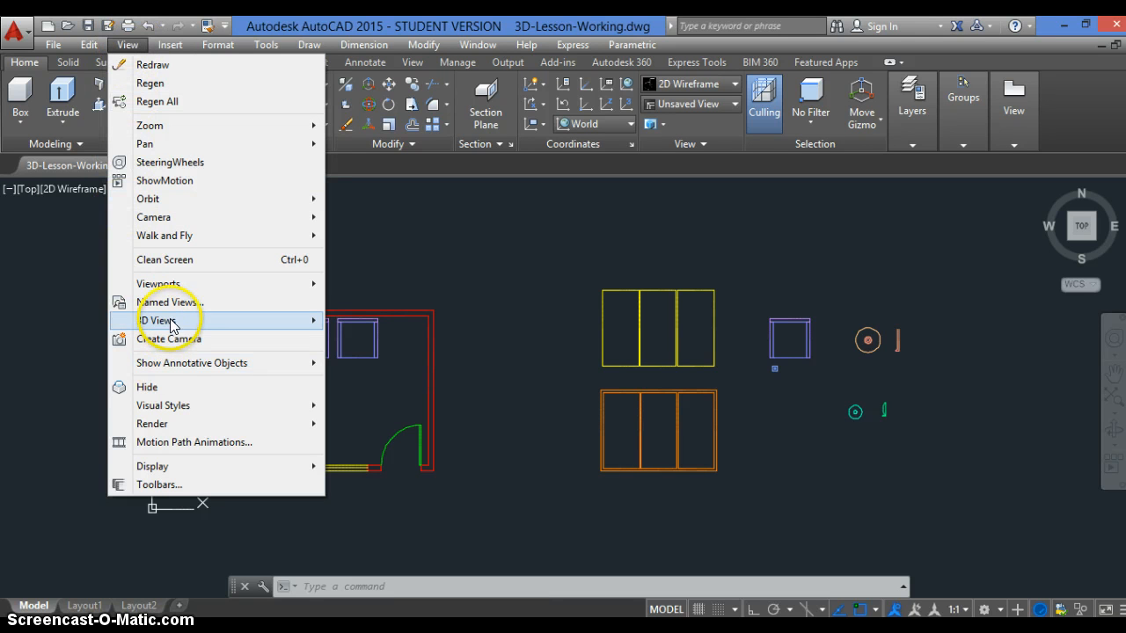
mouse_move(172, 323)
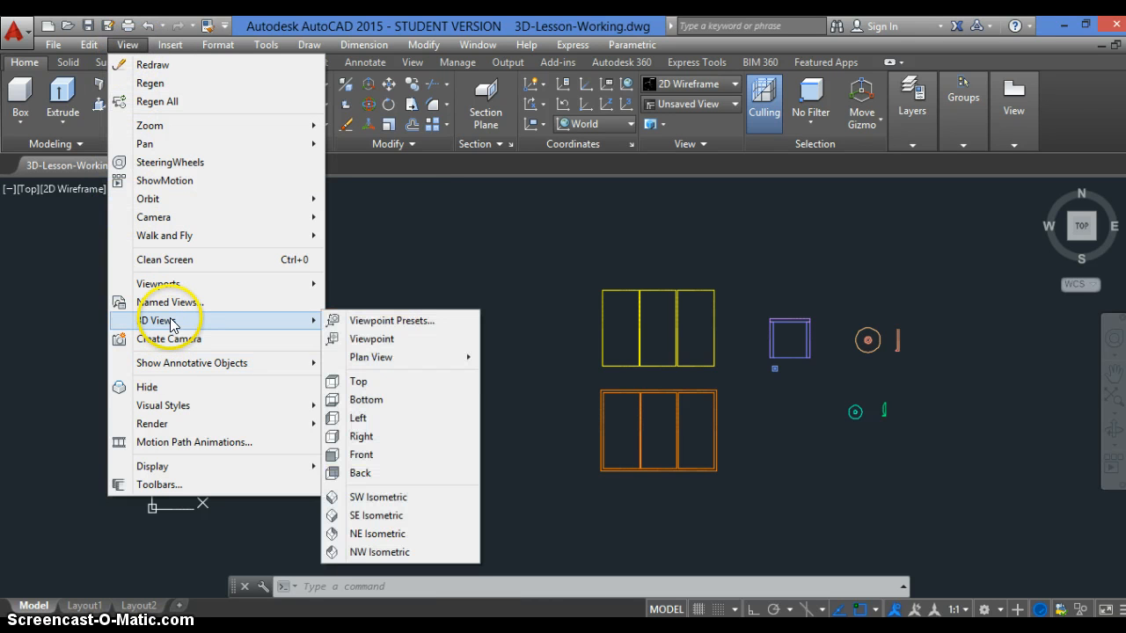
left_click(367, 517)
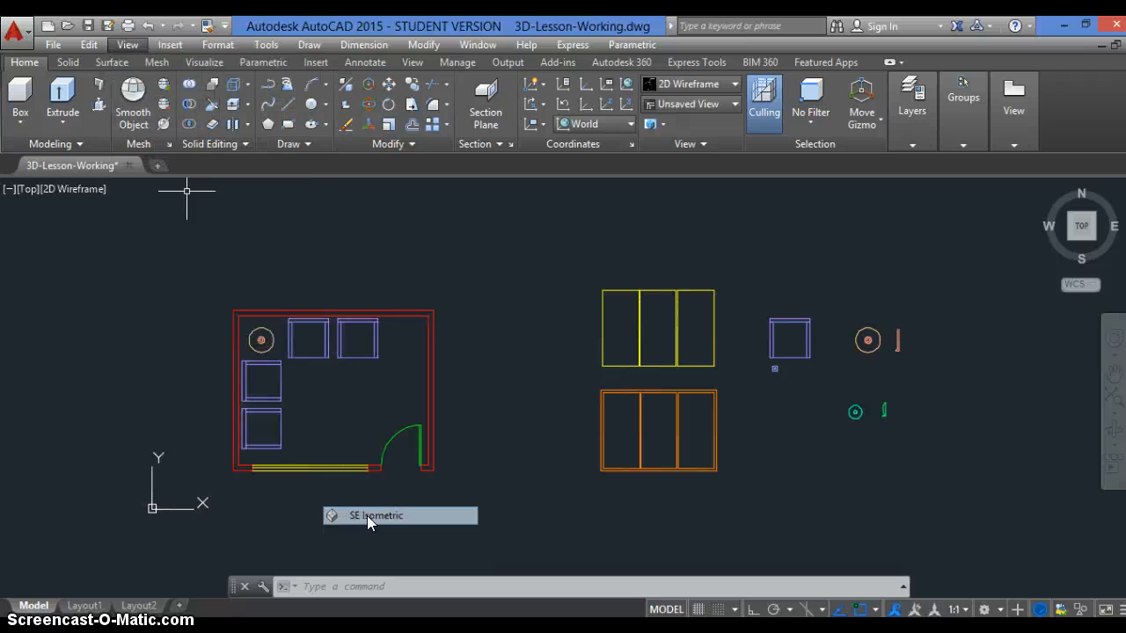
Step: Examine the room plan and the separate furniture outlines in the isometric view, closing in on the single chair outline
scroll(444, 341, "down", 4)
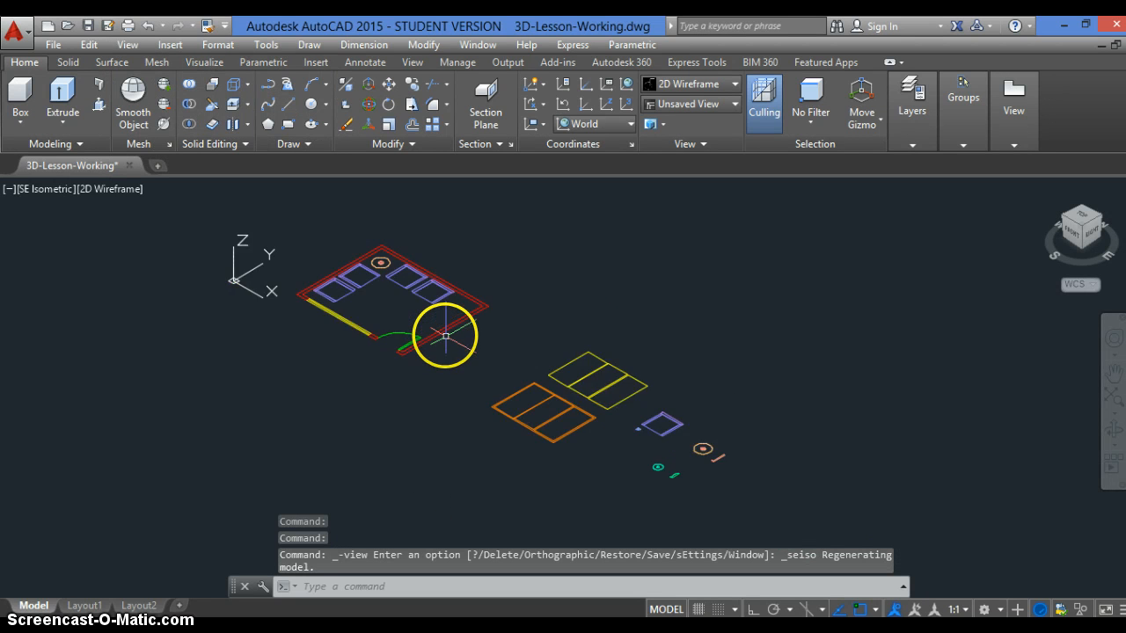
scroll(559, 391, "up", 3)
scroll(560, 391, "up", 3)
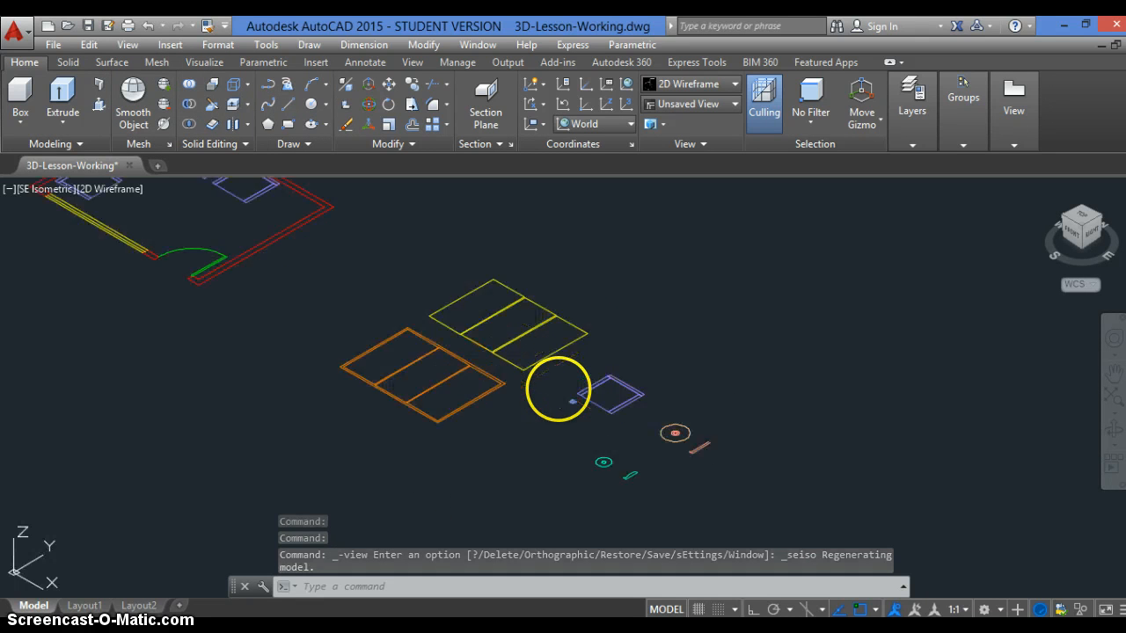
scroll(762, 377, "down", 2)
scroll(760, 379, "up", 1)
scroll(407, 282, "down", 3)
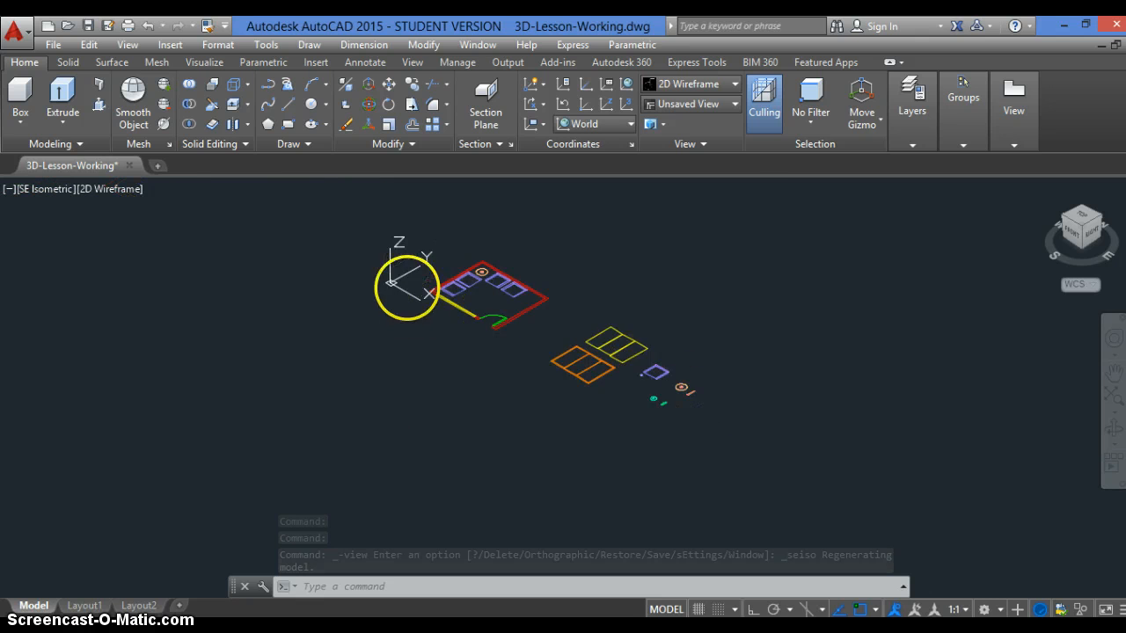
scroll(431, 261, "up", 3)
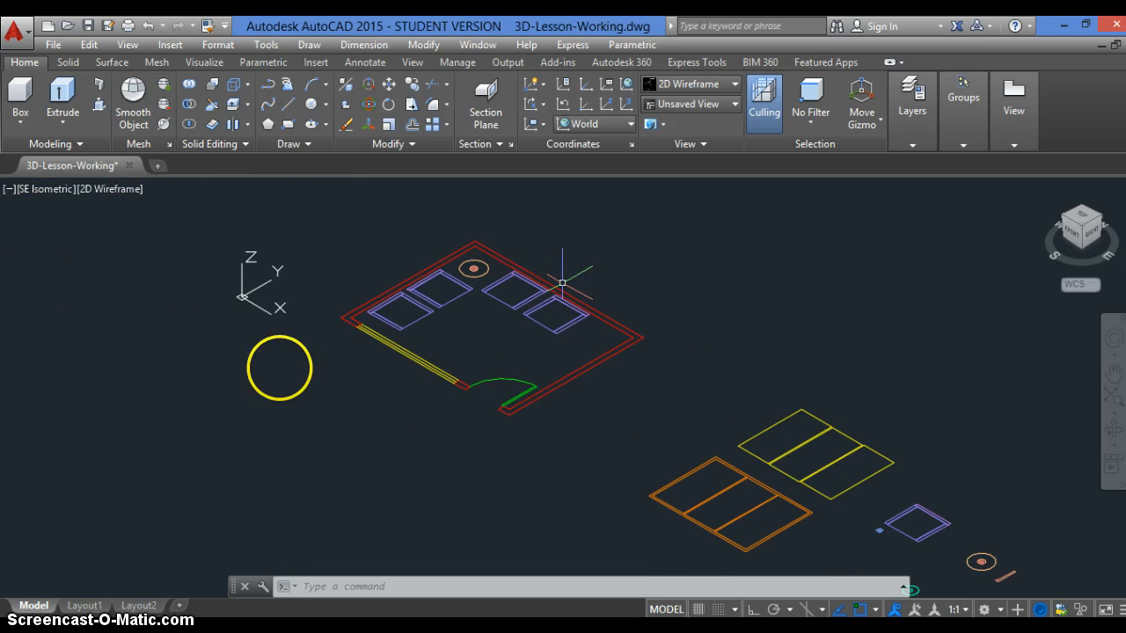
scroll(93, 341, "down", 2)
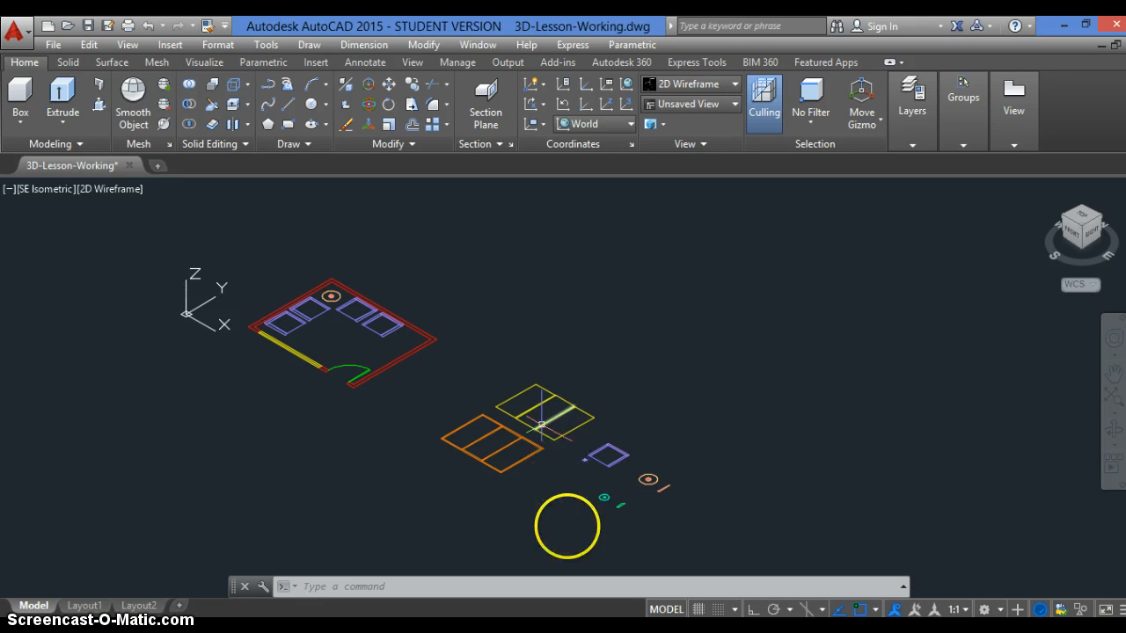
scroll(544, 498, "up", 4)
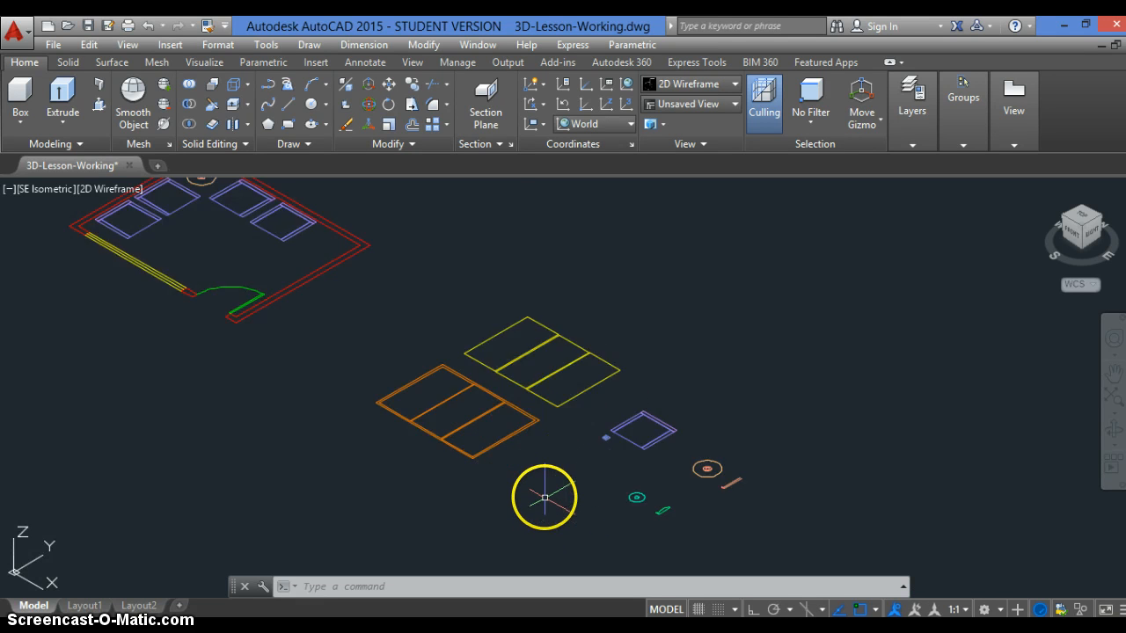
scroll(671, 414, "up", 3)
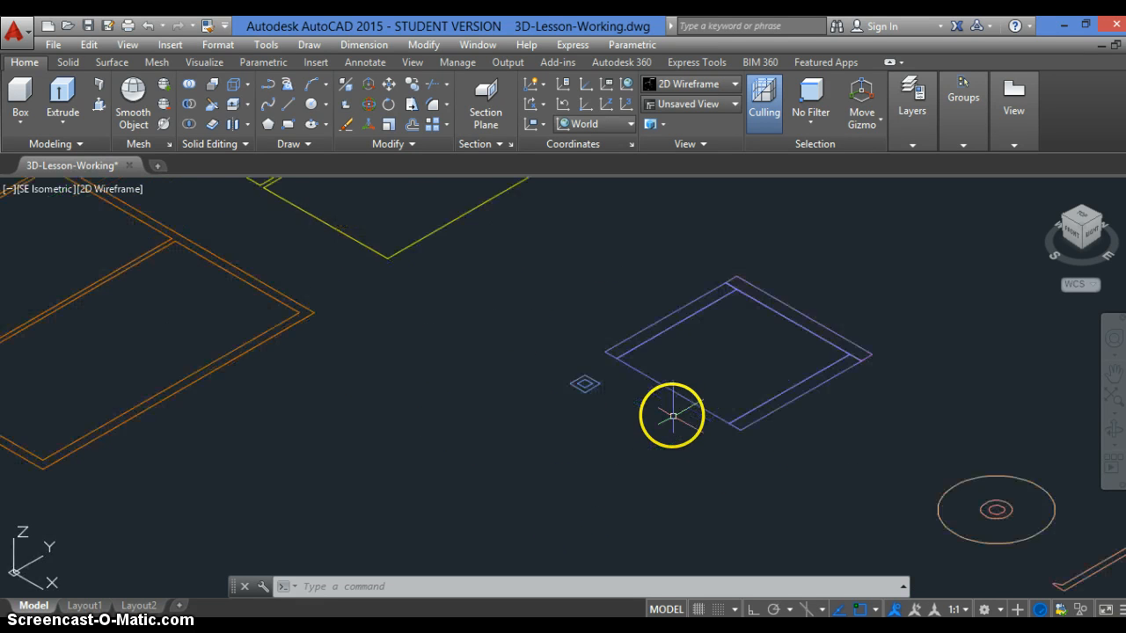
scroll(464, 460, "down", 2)
scroll(728, 370, "up", 4)
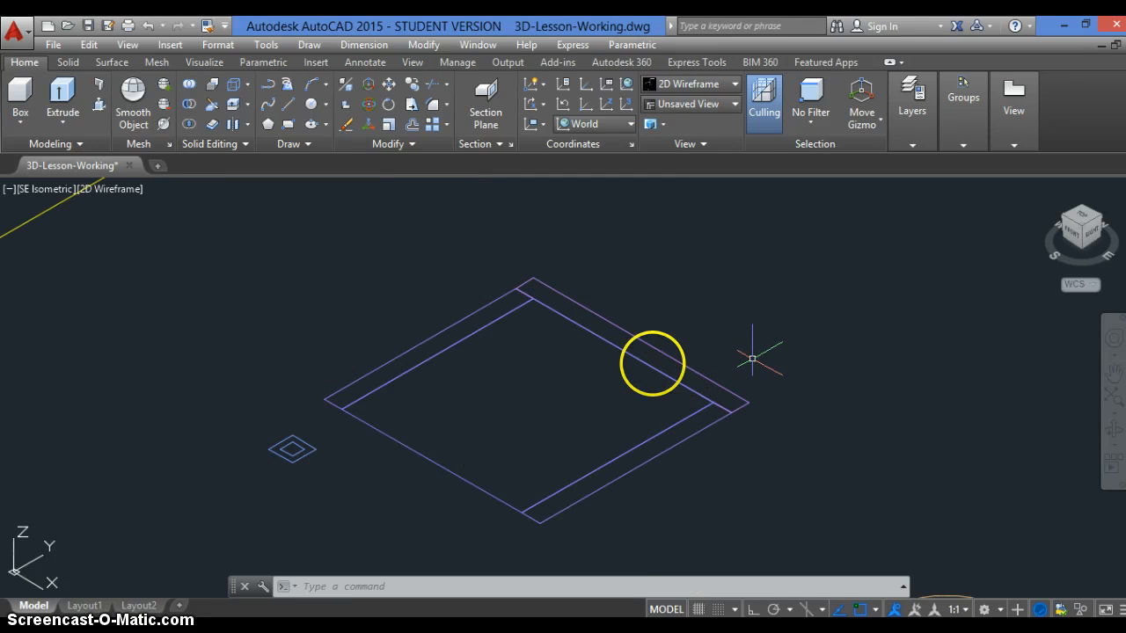
mouse_move(653, 344)
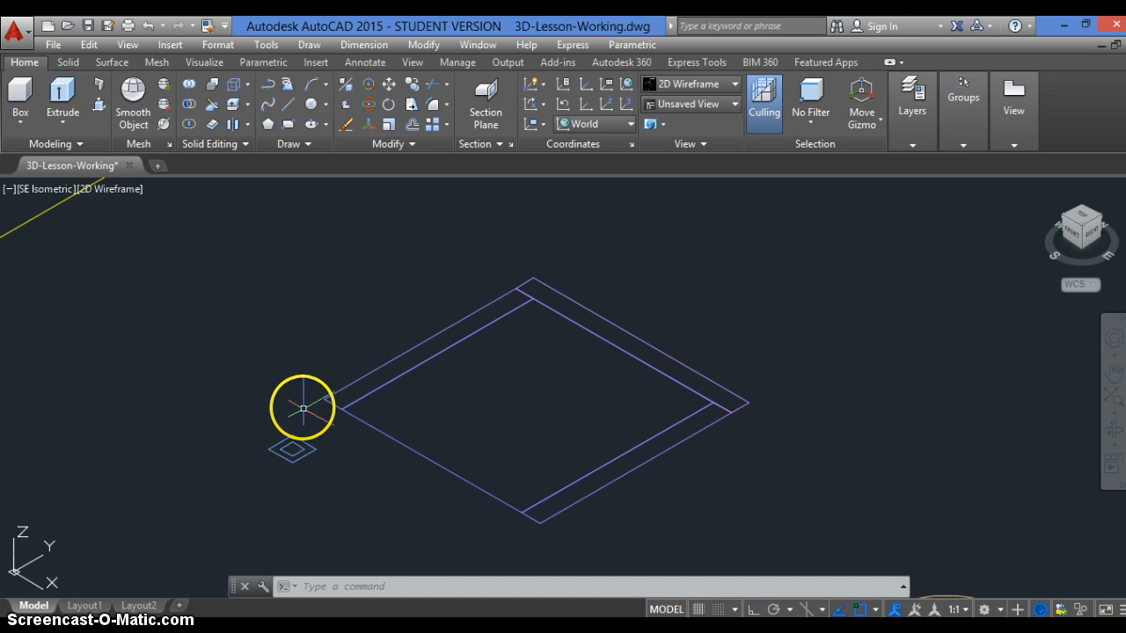
Step: Draw a closed four-sided outline with Line and Ortho on, about 2' per side, in the empty area beyond the chair outline
scroll(572, 332, "down", 6)
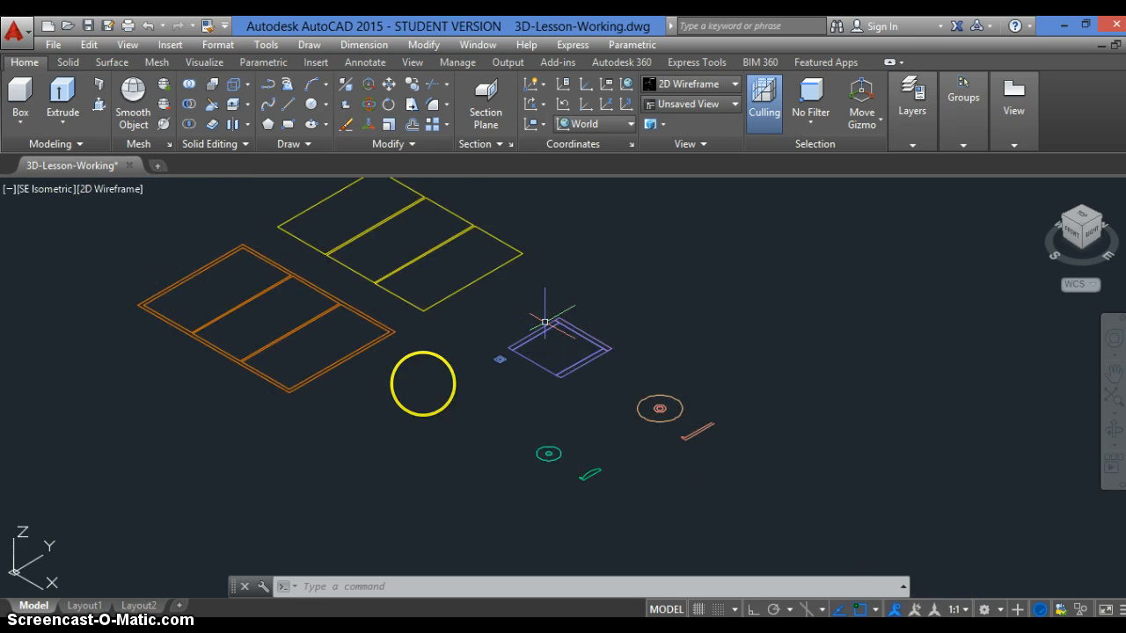
scroll(426, 404, "down", 3)
scroll(616, 342, "up", 3)
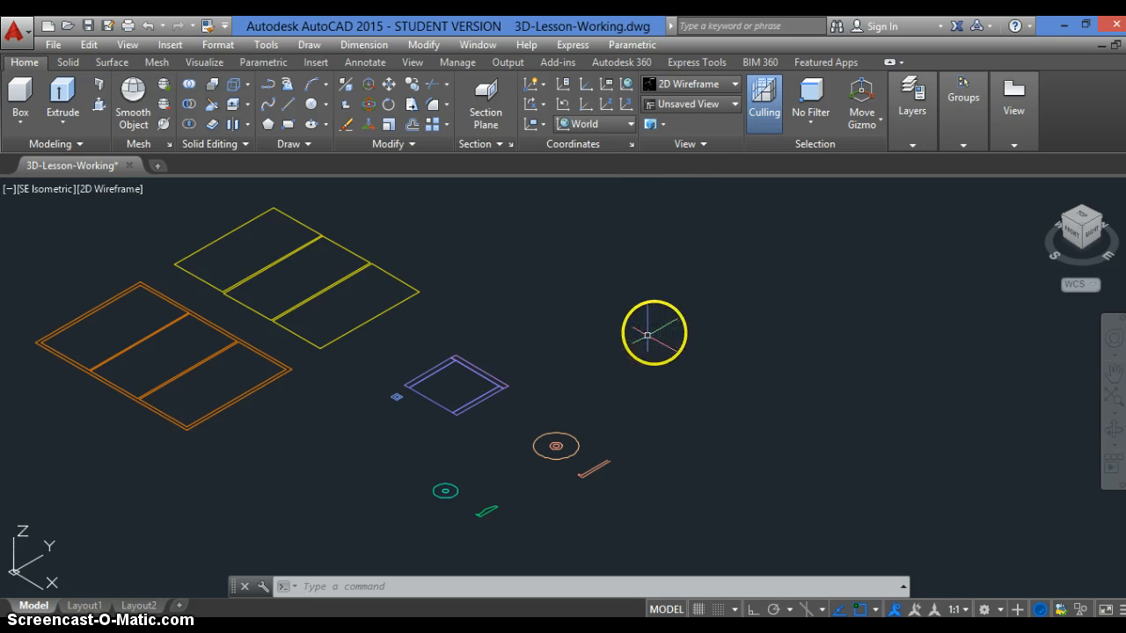
scroll(655, 331, "up", 2)
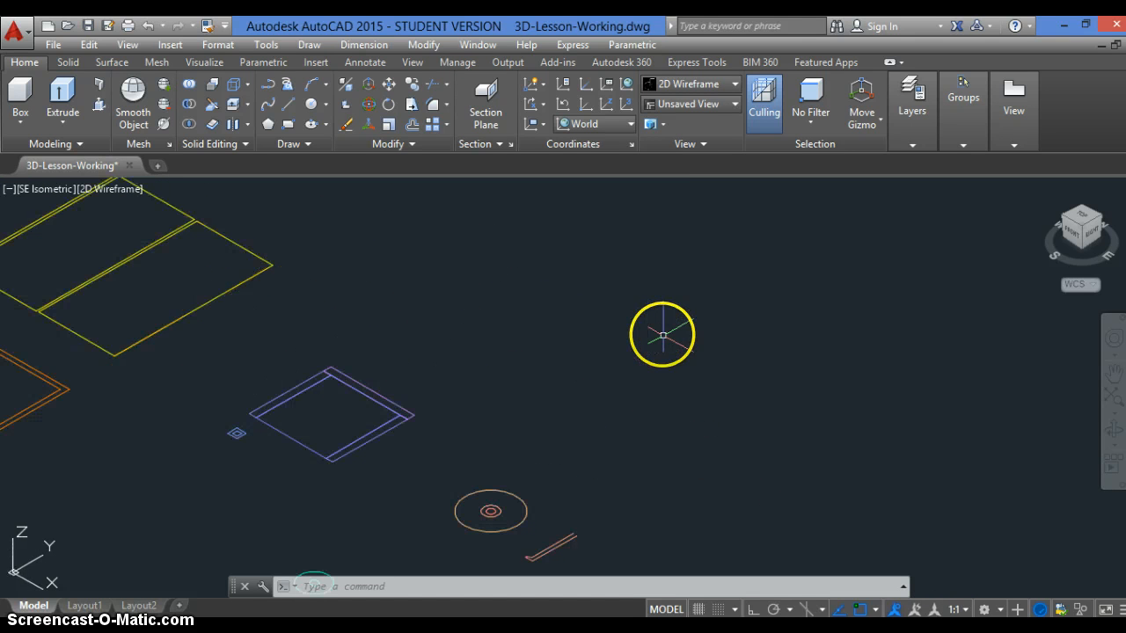
key("Return")
left_click(604, 379)
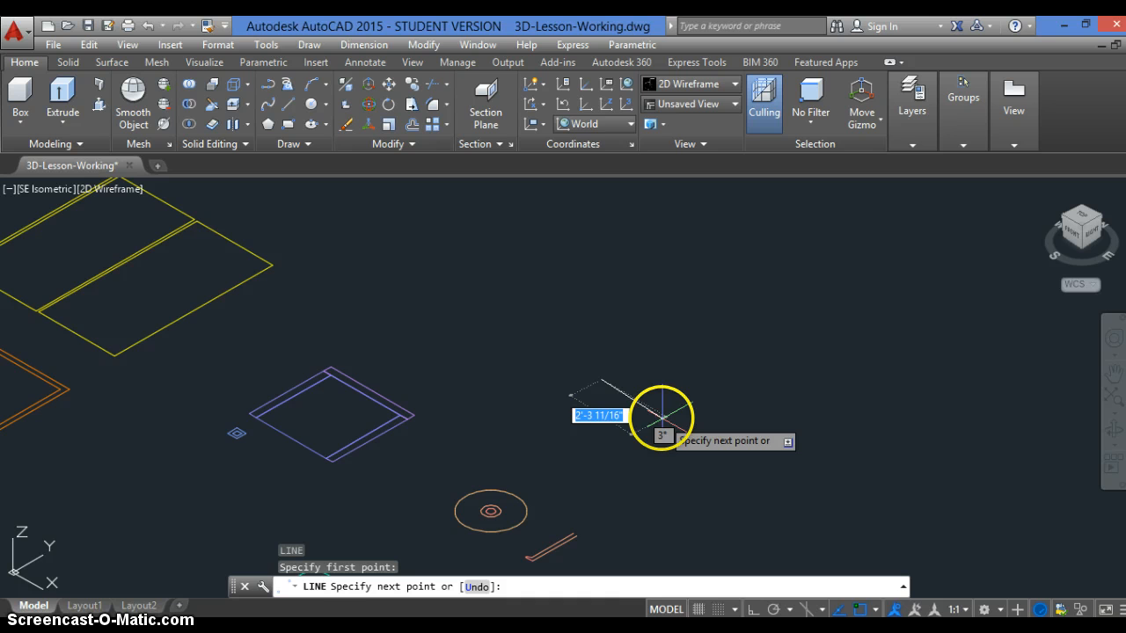
left_click(750, 608)
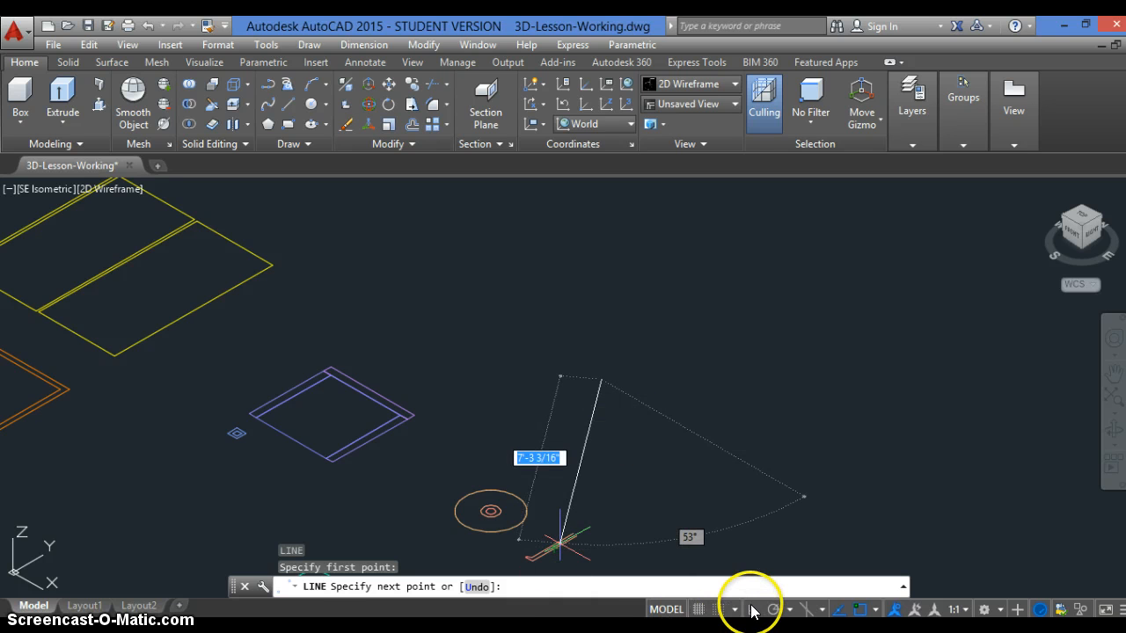
left_click(692, 378)
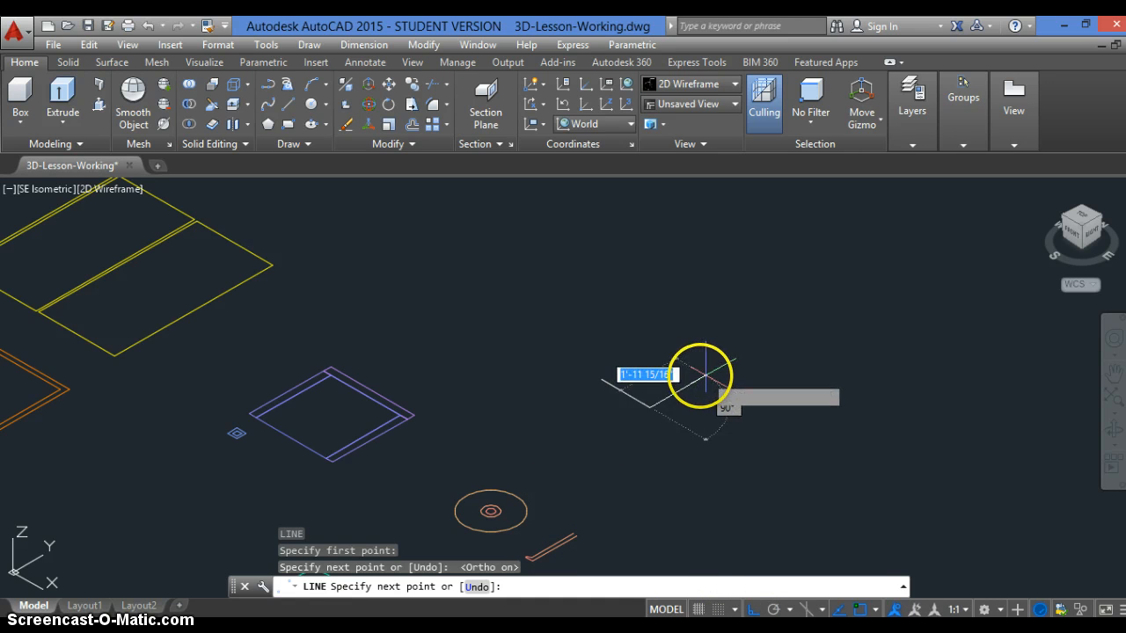
left_click(699, 378)
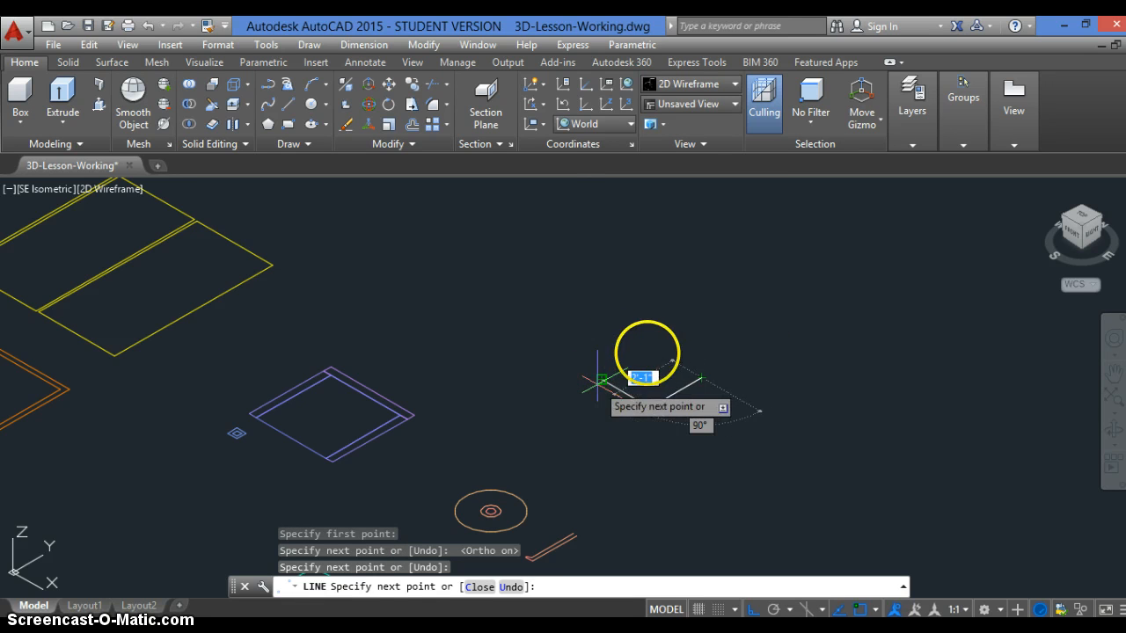
left_click(655, 349)
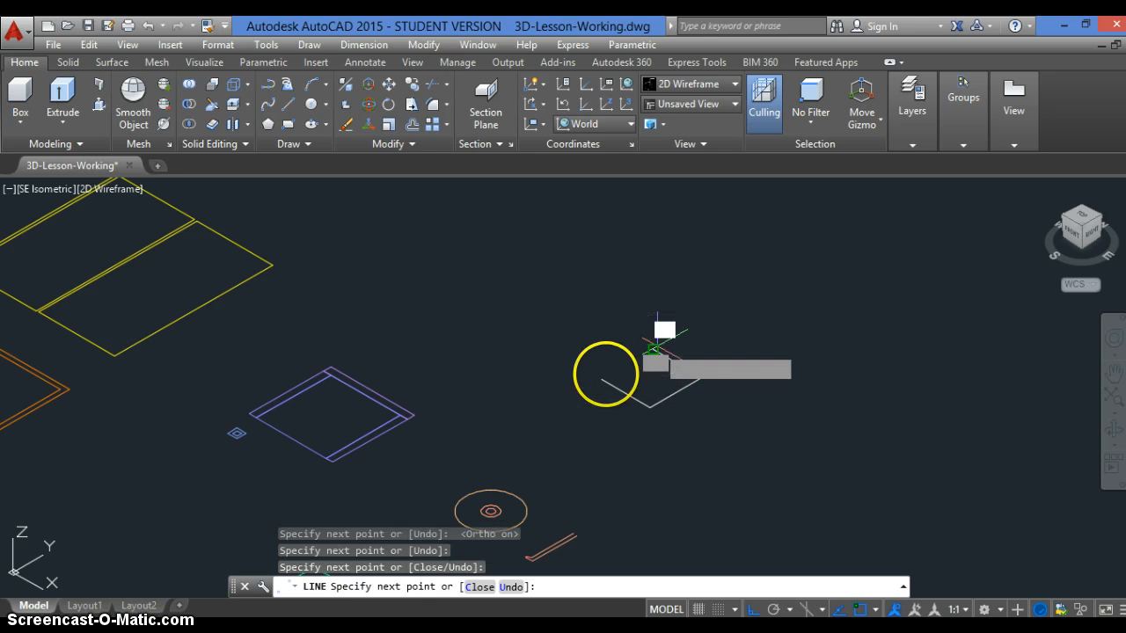
left_click(601, 379)
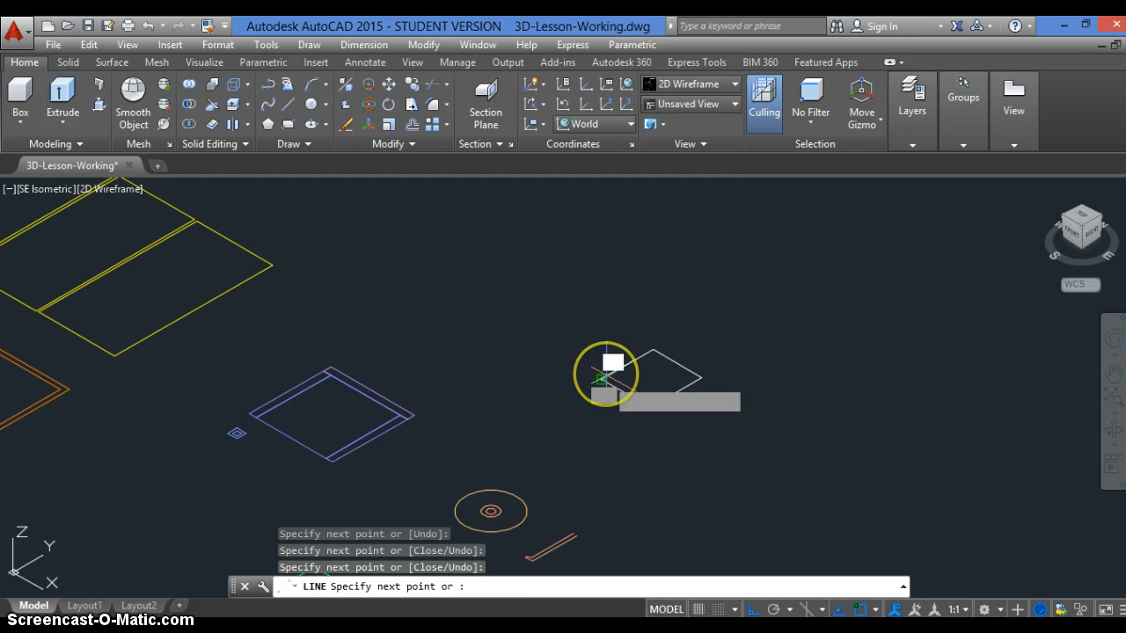
key("Return")
Step: Select the new outline's sides one at a time to check whether they are separate lines, and clear the selection
scroll(608, 429, "up", 4)
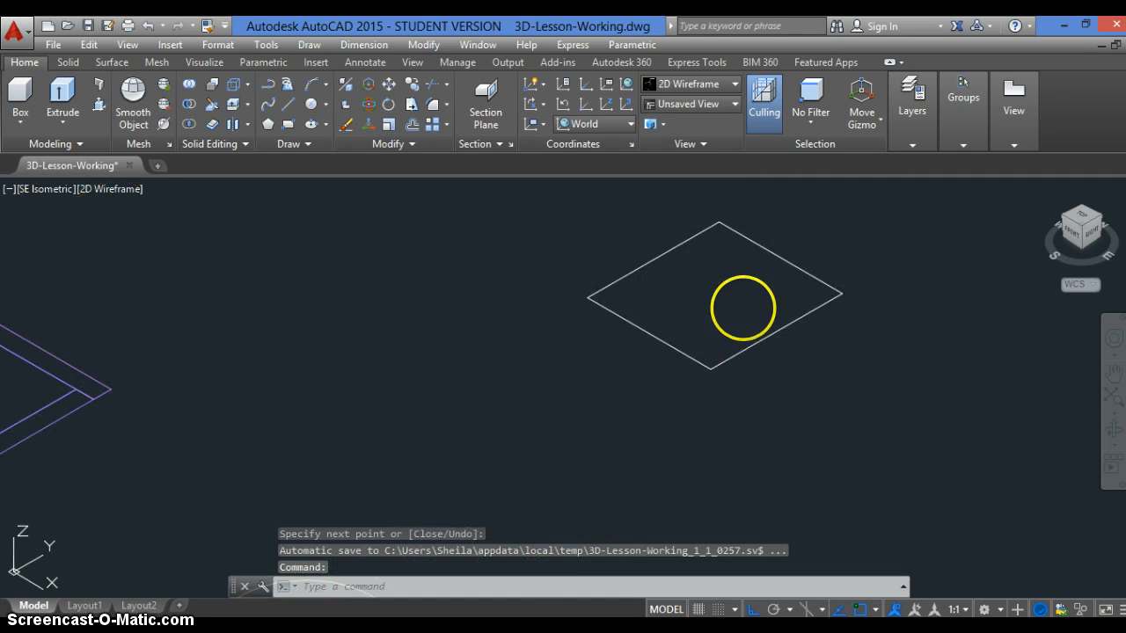
scroll(546, 413, "down", 4)
scroll(595, 361, "up", 5)
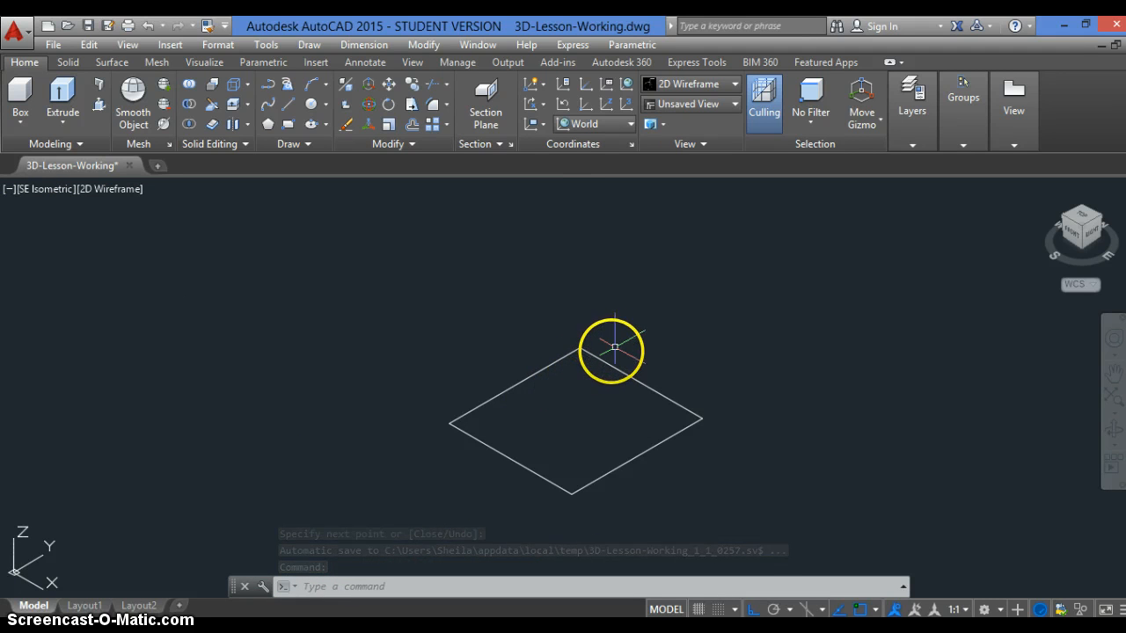
left_click(510, 396)
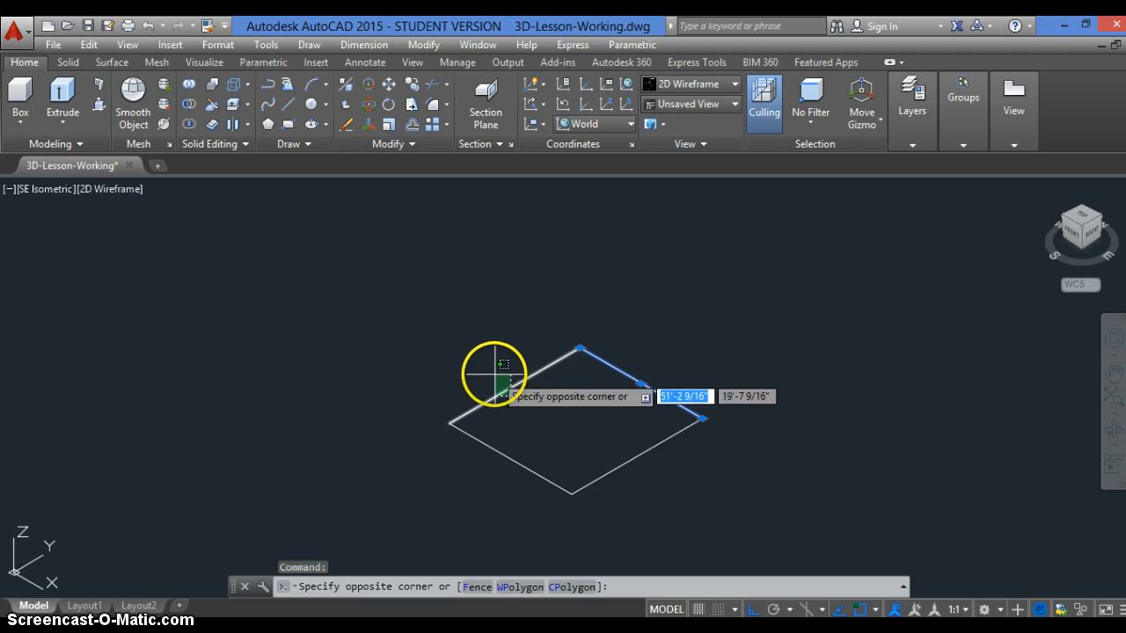
left_click(495, 373)
key("Escape")
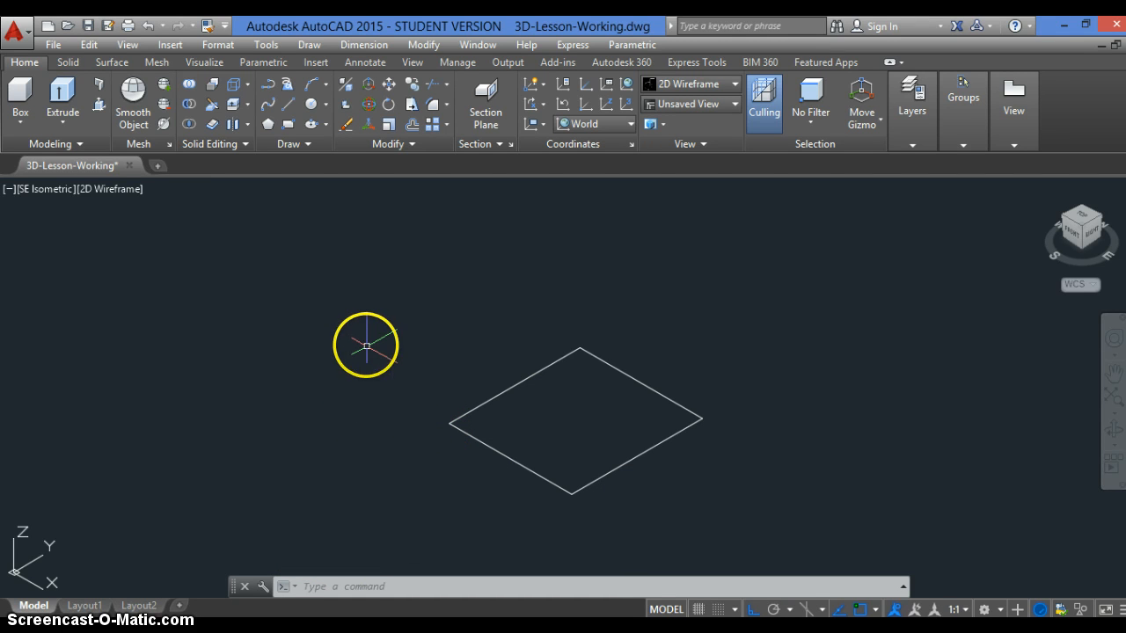
Step: Create a region with the Region command from the four separate lines of the closed outline
type("e")
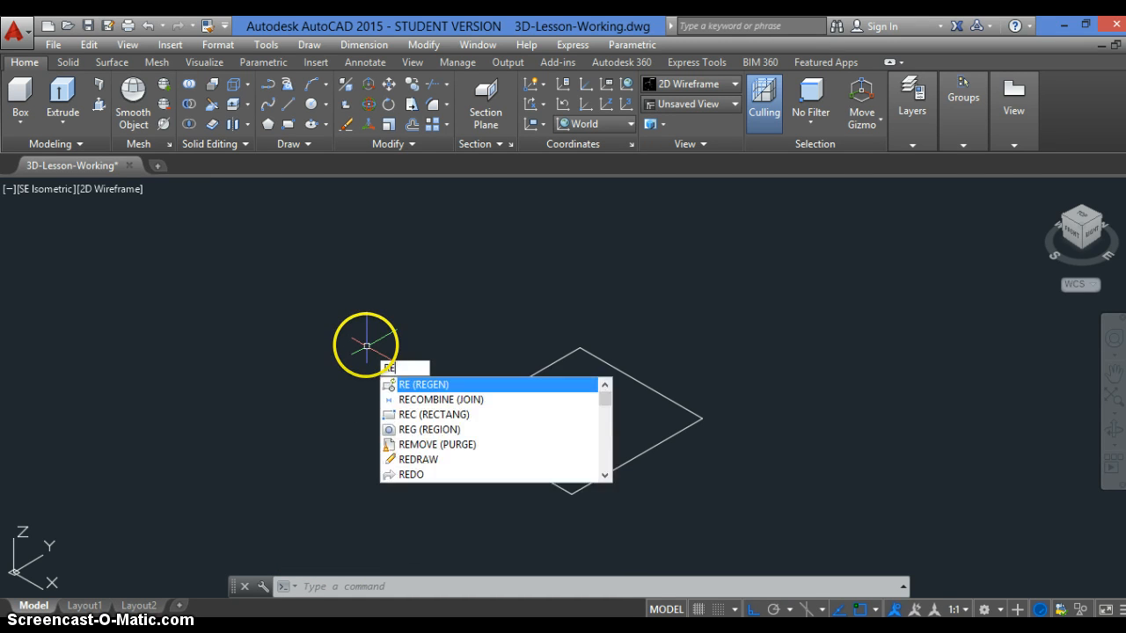
type("g")
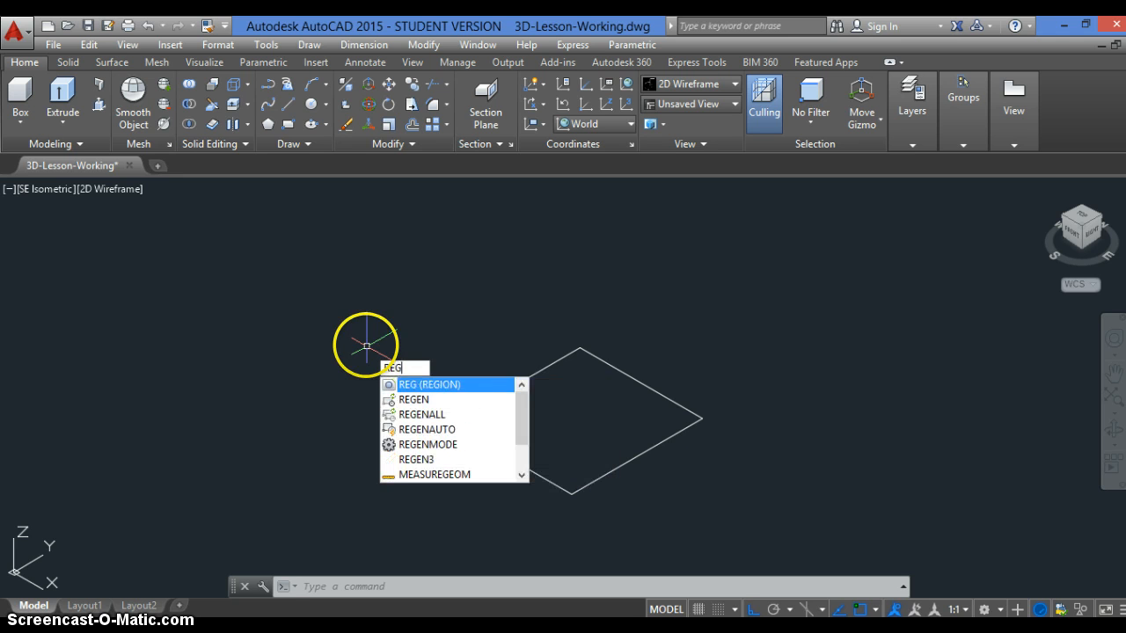
left_click(421, 384)
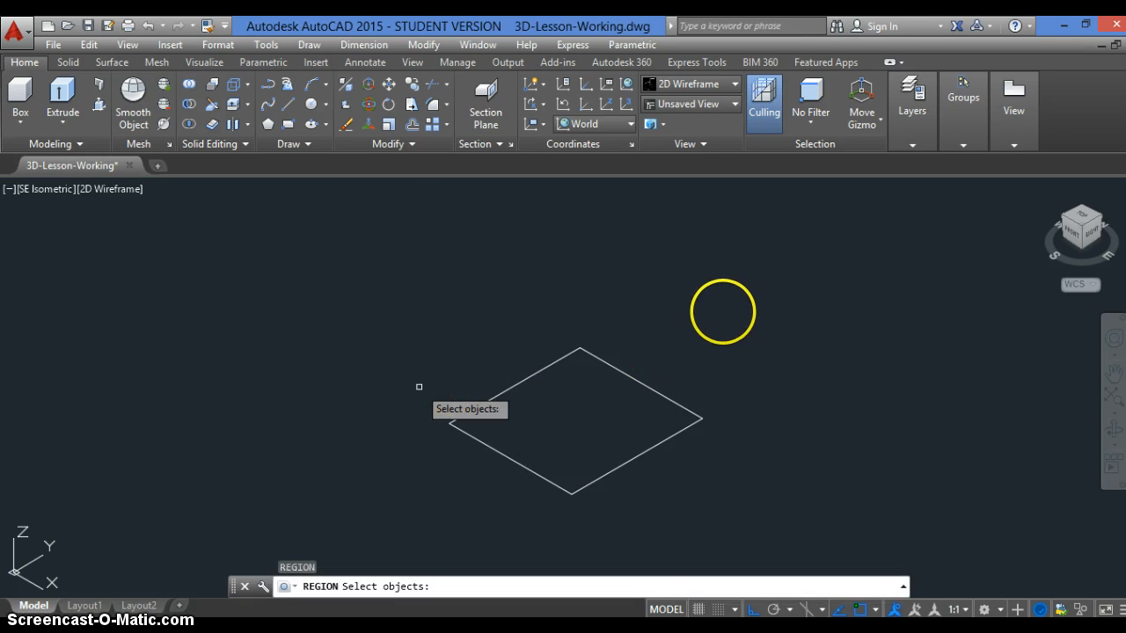
left_click(720, 313)
left_click(508, 449)
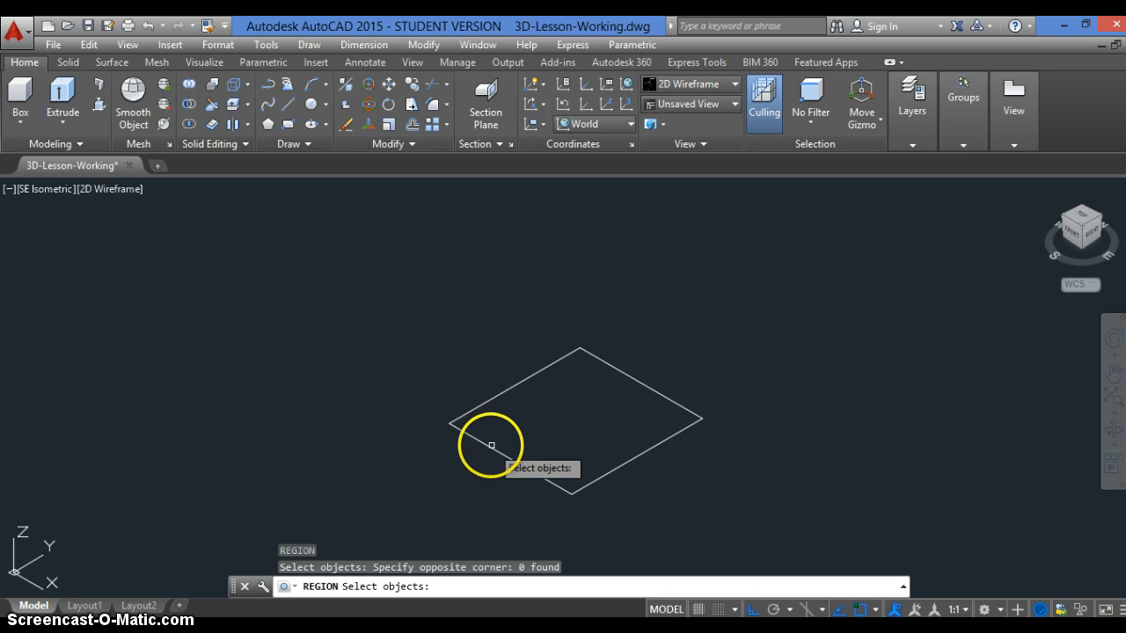
left_click(491, 447)
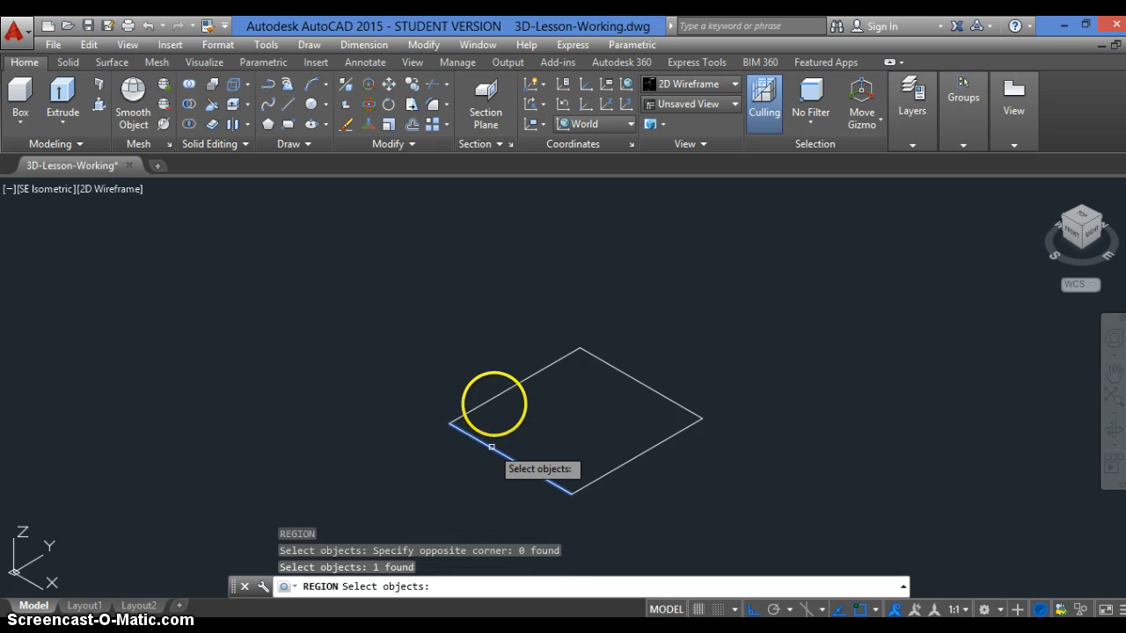
left_click(494, 394)
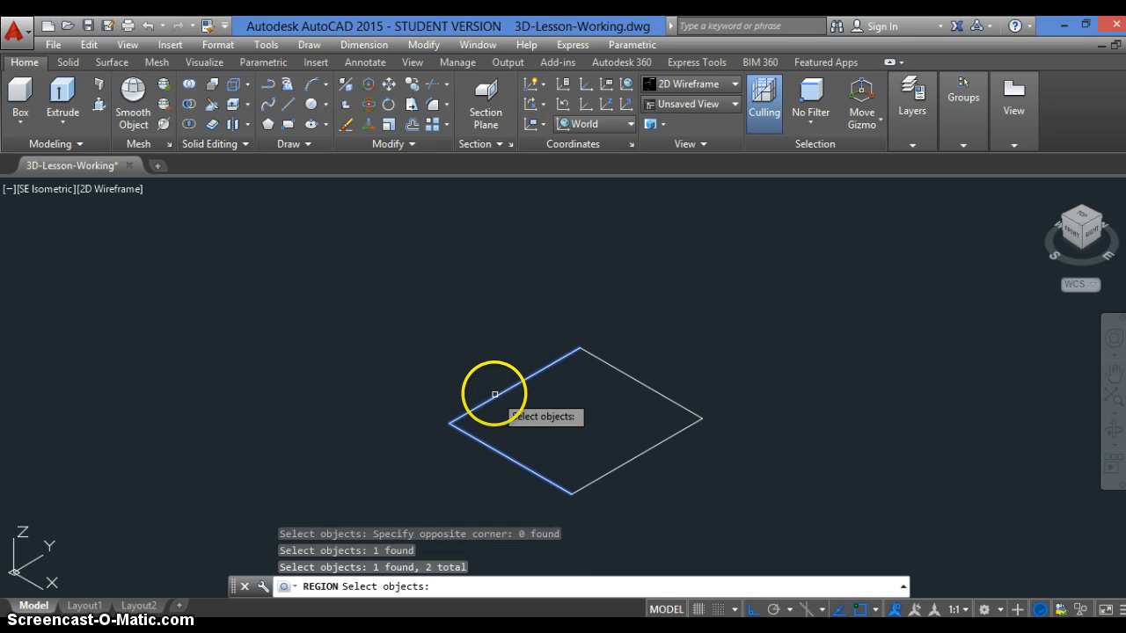
left_click(628, 378)
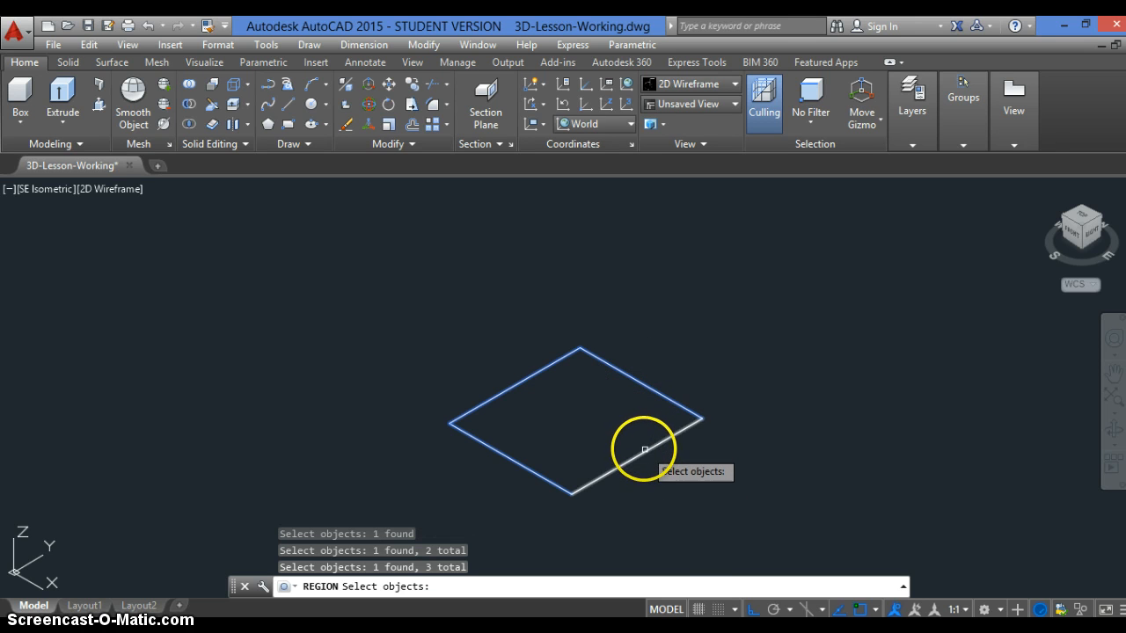
left_click(644, 449)
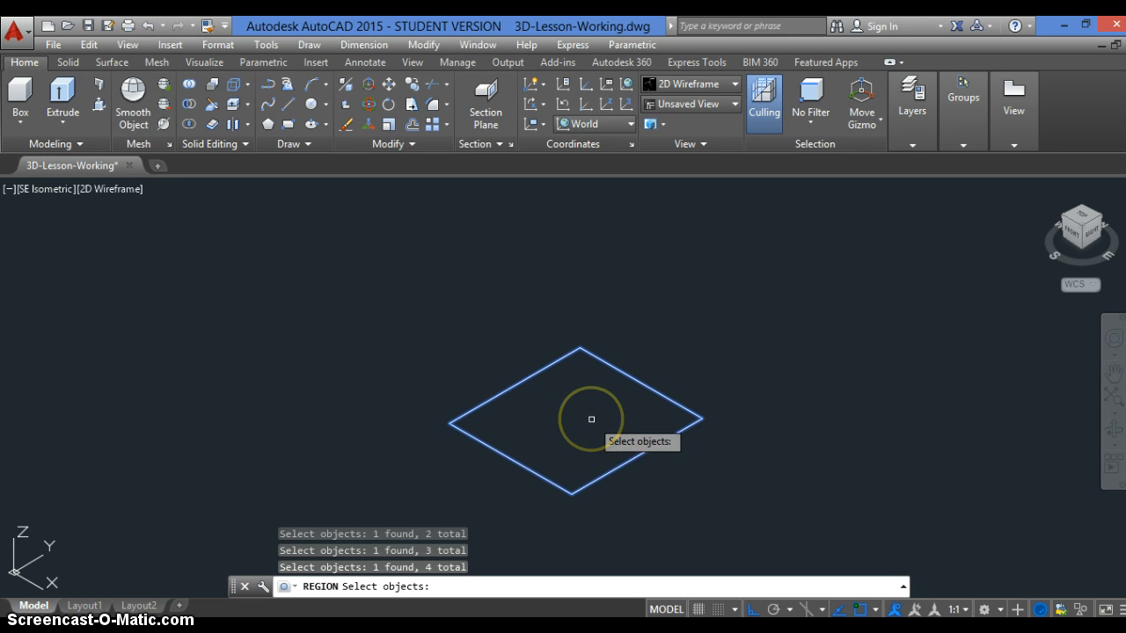
key("Return")
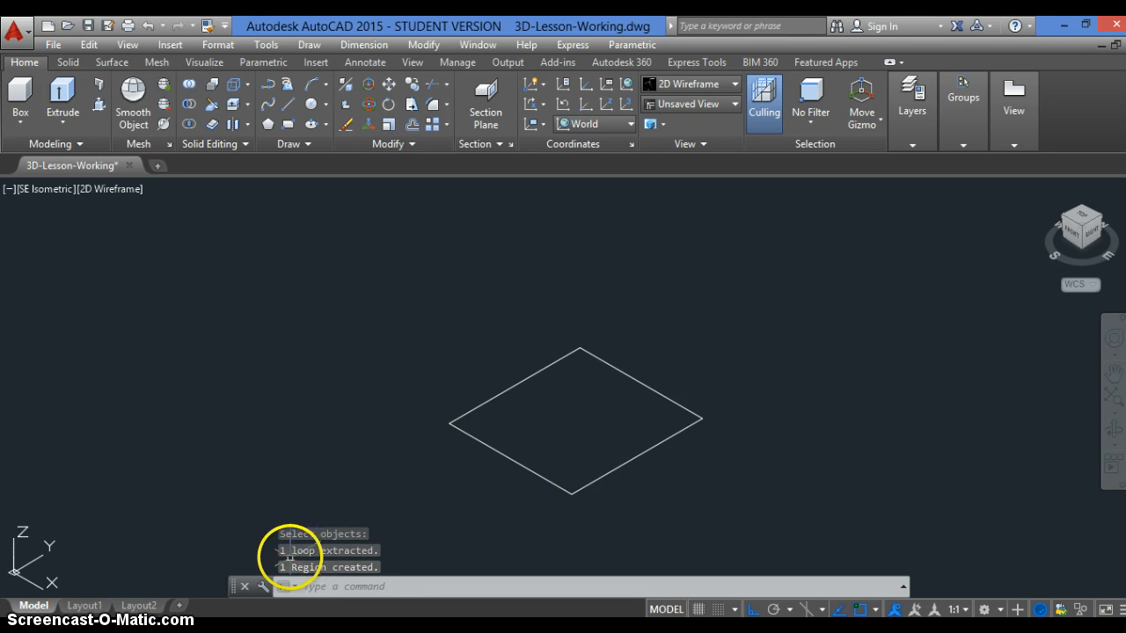
Step: Select the region to check that it is a single object, clear the selection, and dock the command window below the drawing area
left_click(480, 444)
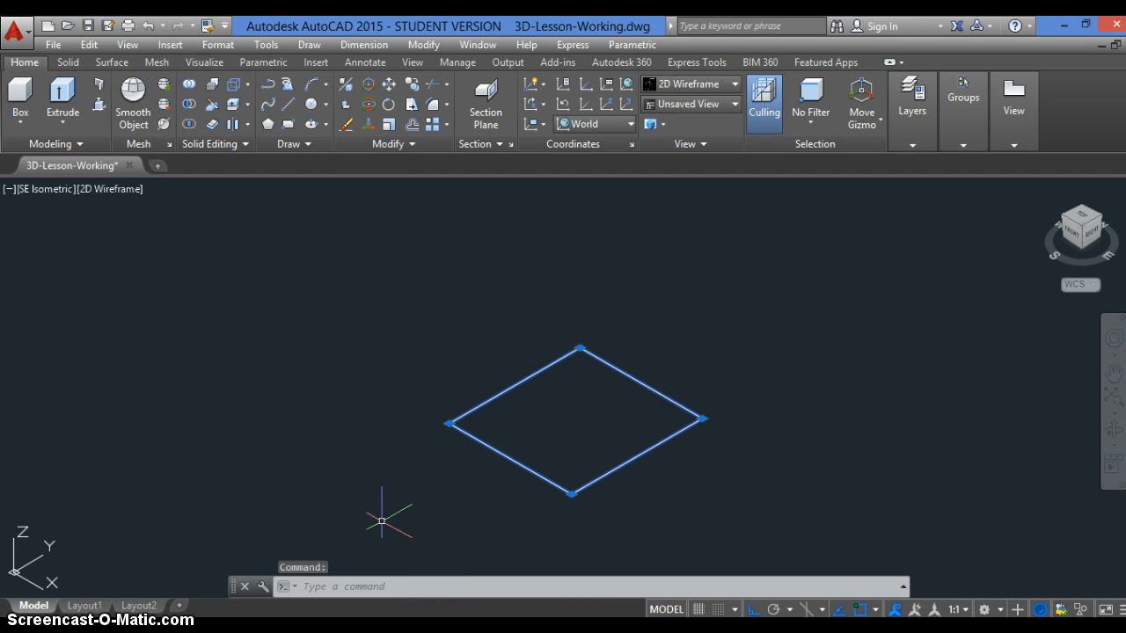
key("Escape")
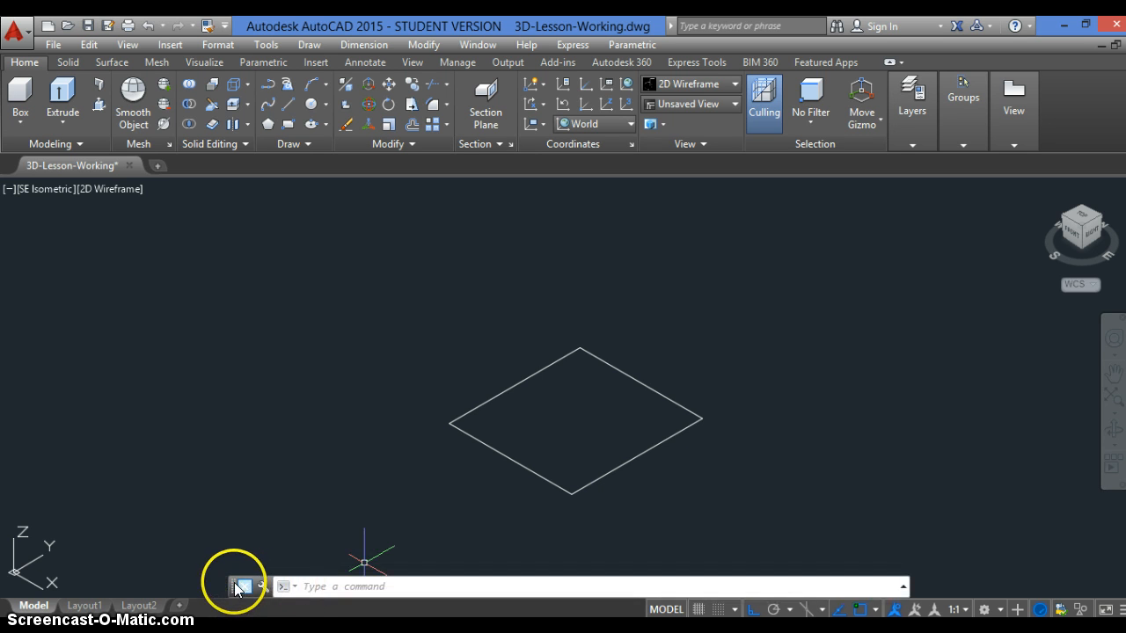
left_click_drag(235, 591, 25, 613)
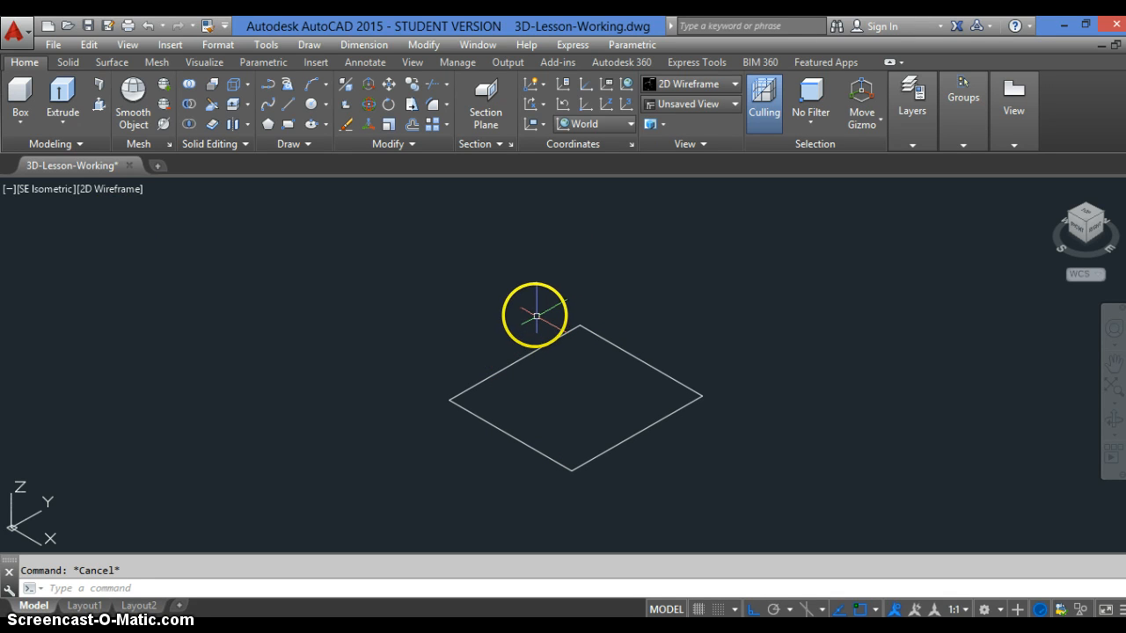
Step: Extrude the four-sided region upward to a height of 2'
left_click(59, 94)
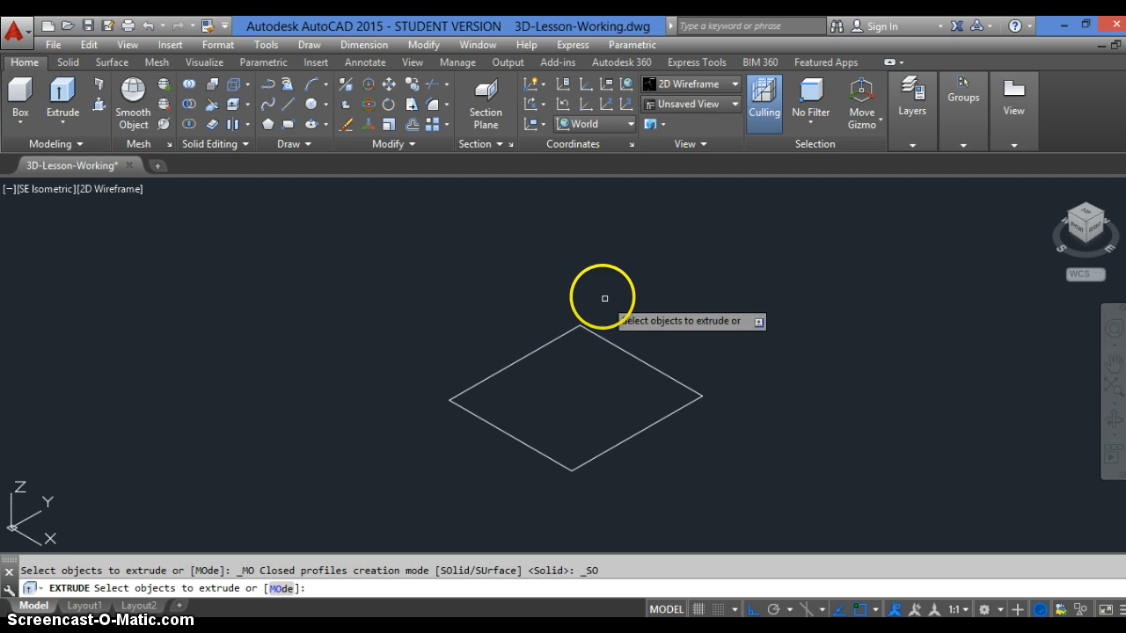
left_click(622, 346)
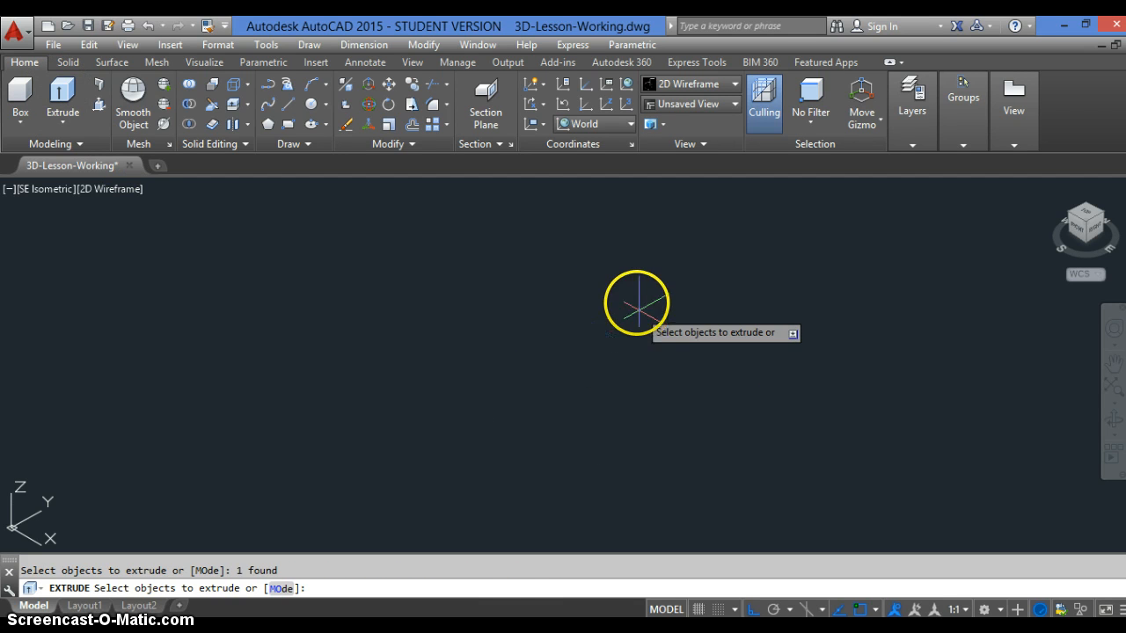
key("Return")
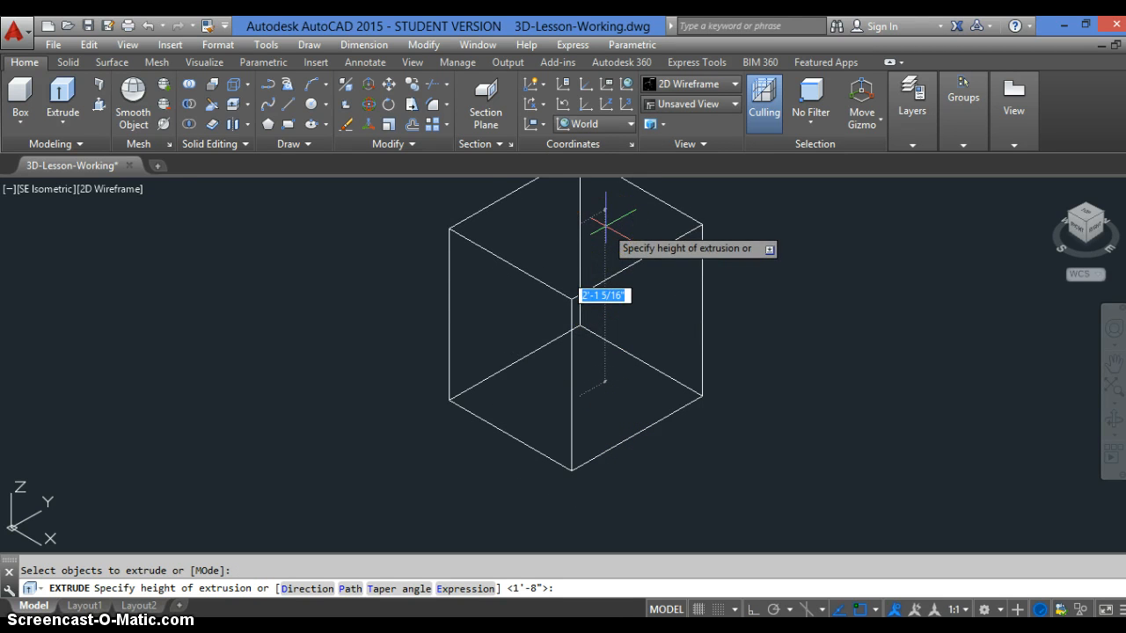
key("Return")
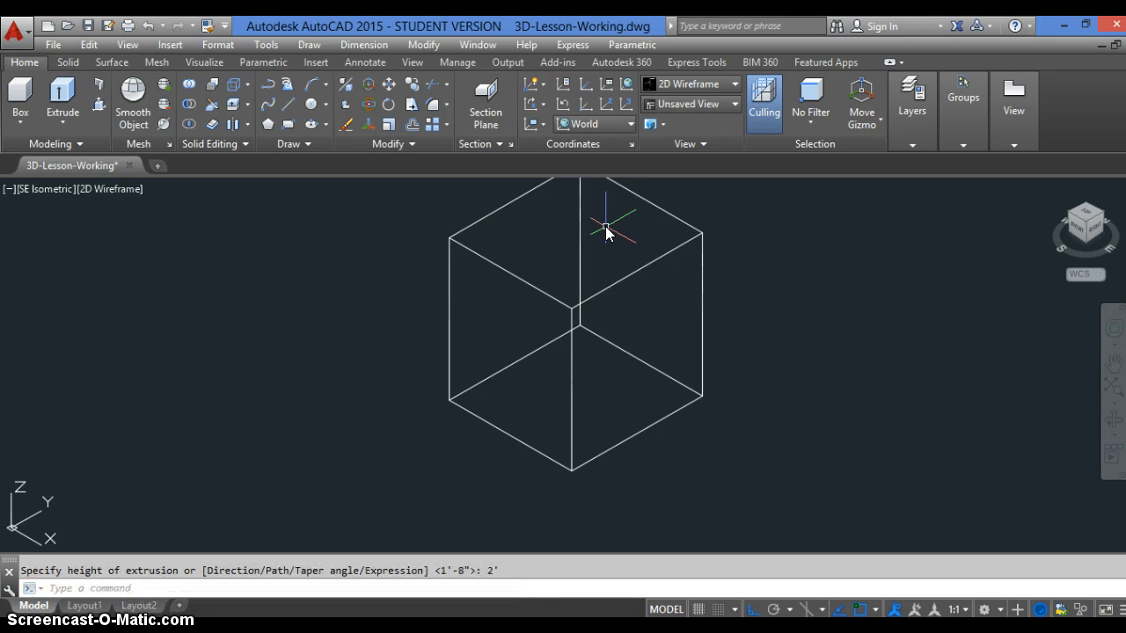
Step: Inspect the extruded box and display it with its hidden lines removed using Hide
scroll(621, 281, "down", 4)
scroll(622, 277, "up", 4)
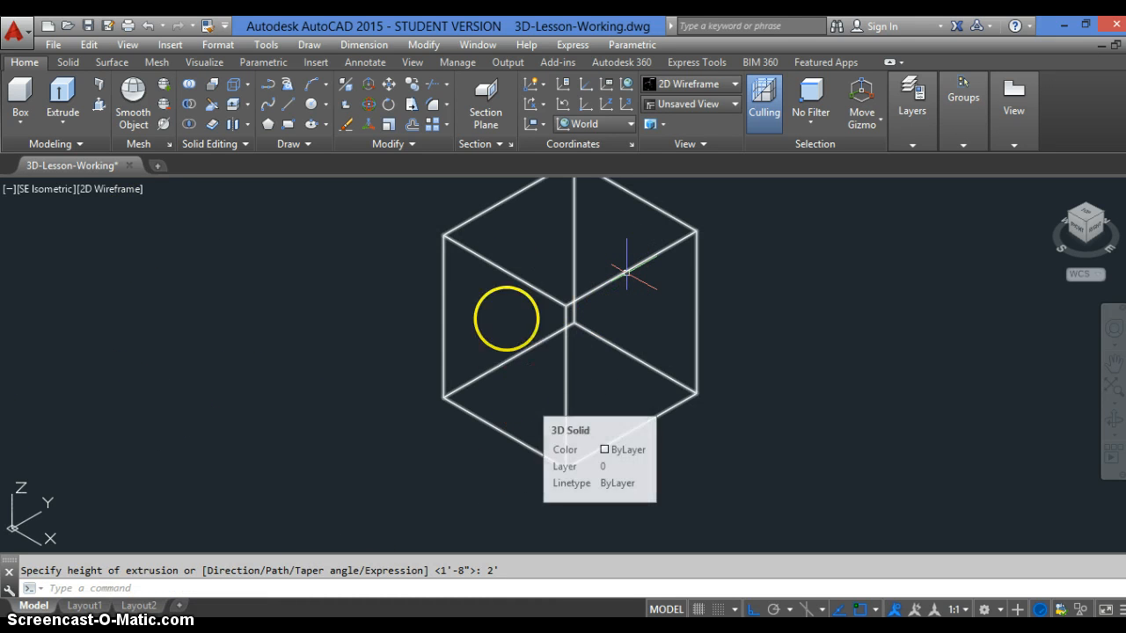
scroll(501, 260, "down", 2)
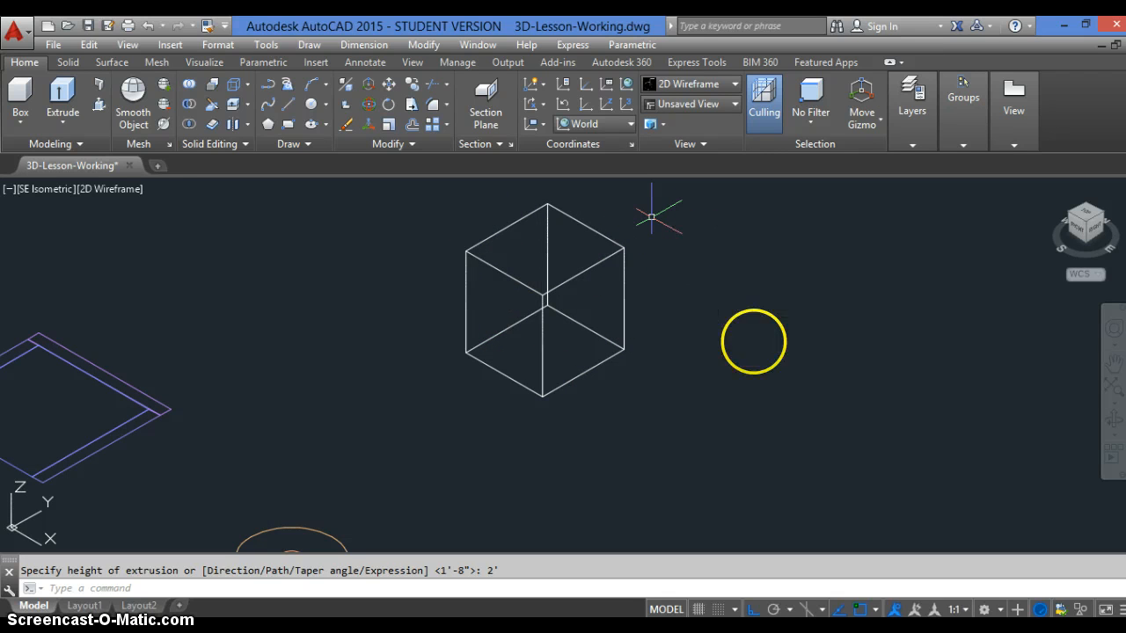
scroll(713, 314, "down", 2)
scroll(683, 296, "up", 2)
scroll(717, 272, "up", 2)
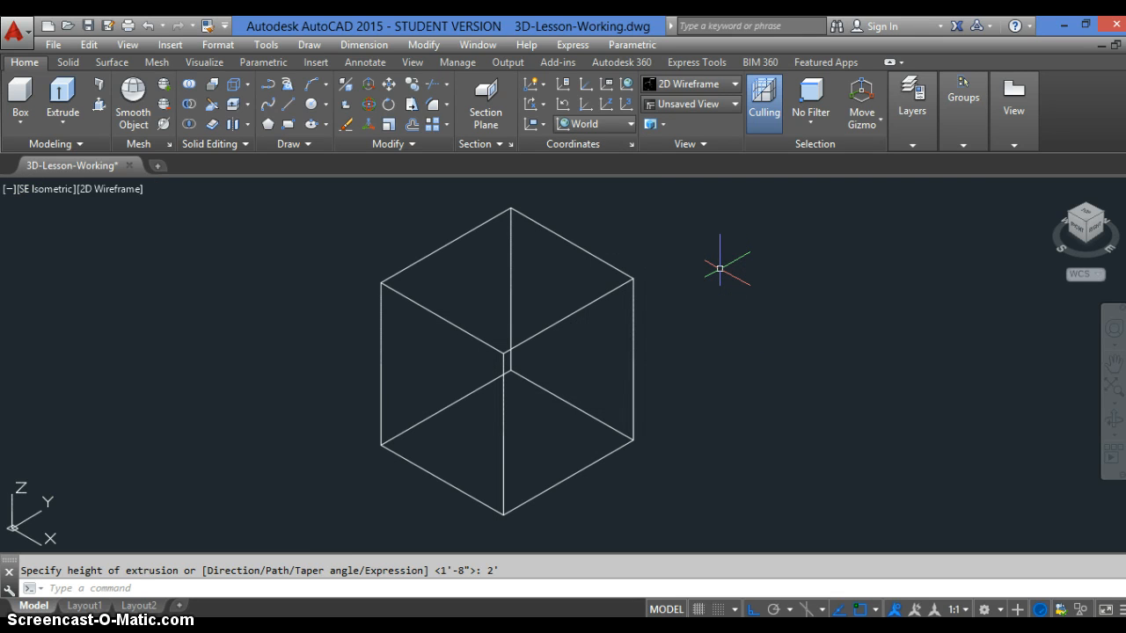
key("Return")
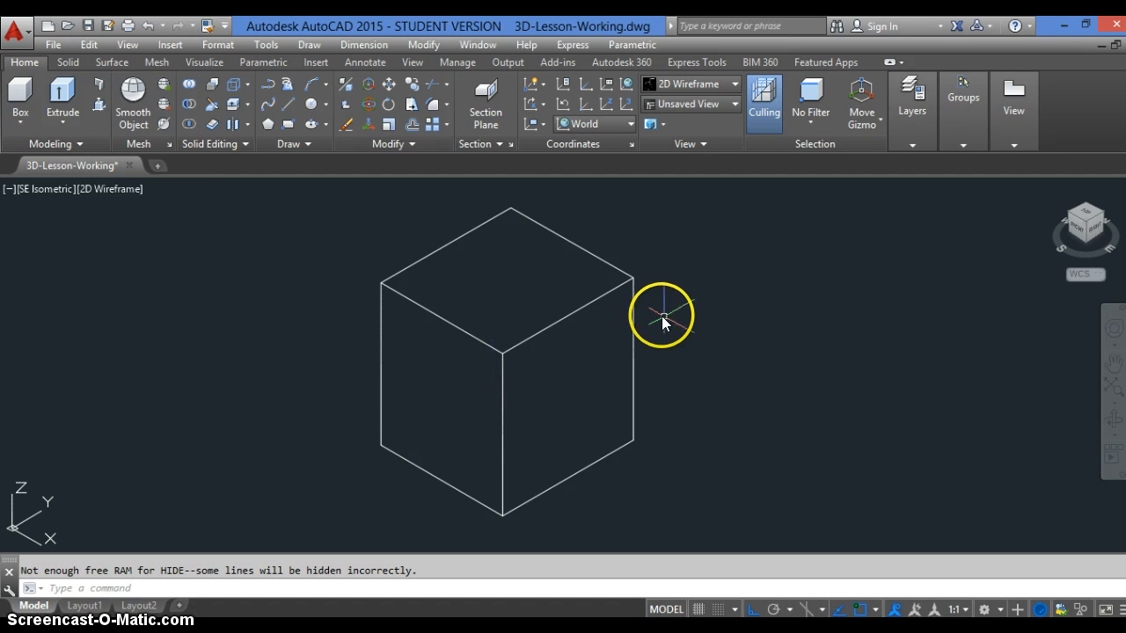
type("M")
key("Escape")
Step: Zoom to the drawing extents and examine the box next to the room plan and furniture outlines
scroll(691, 318, "down", 2)
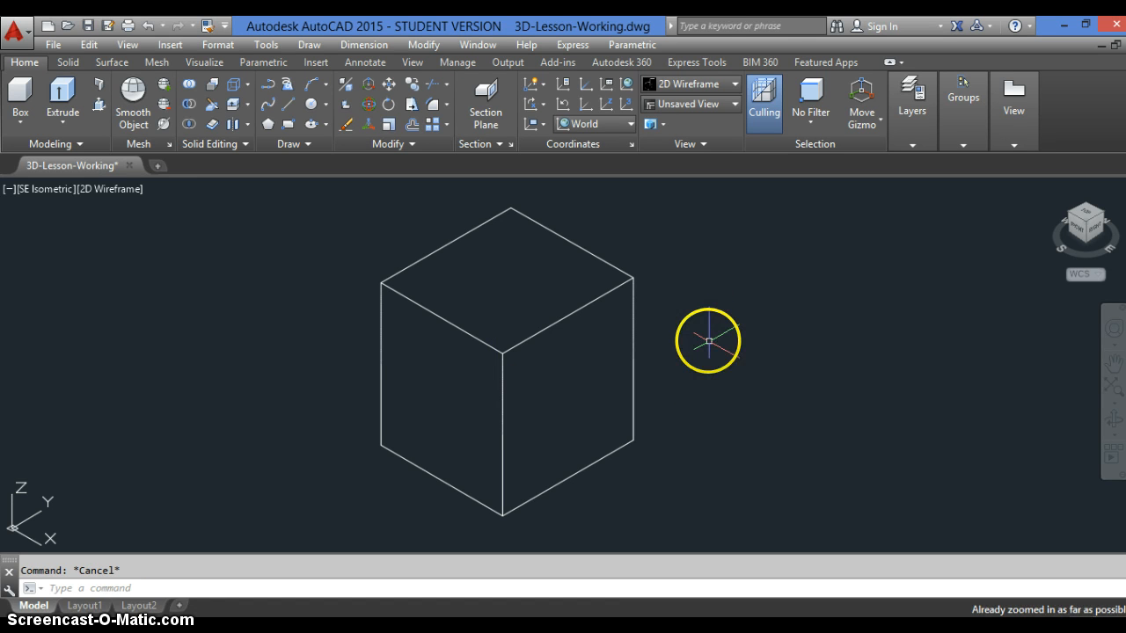
type("z")
key("Return")
type("e")
key("Return")
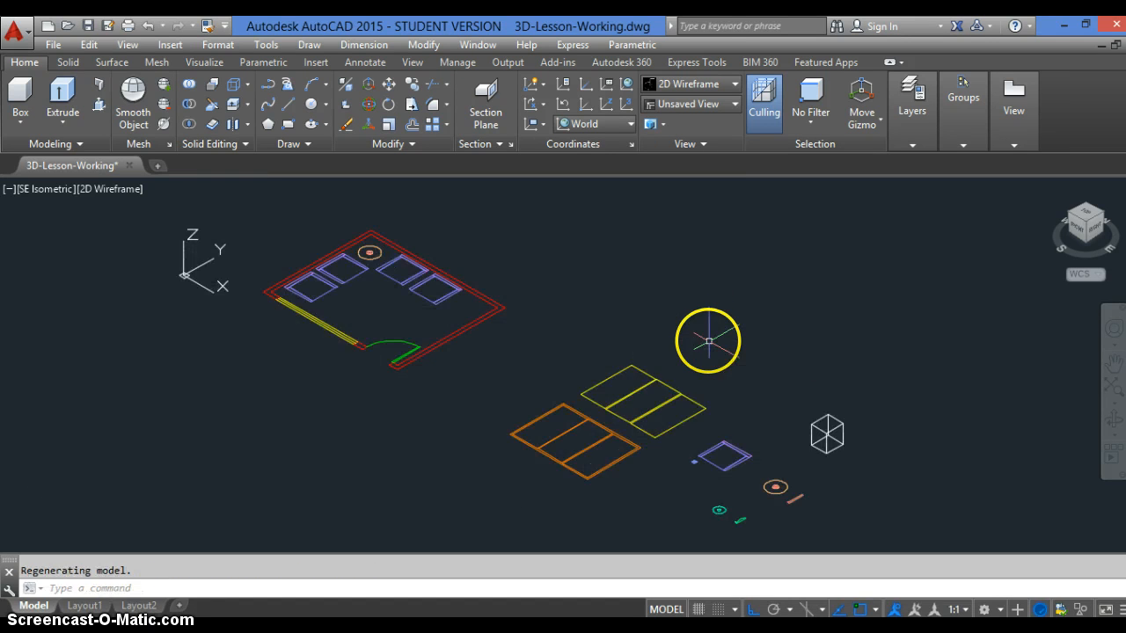
scroll(906, 427, "up", 6)
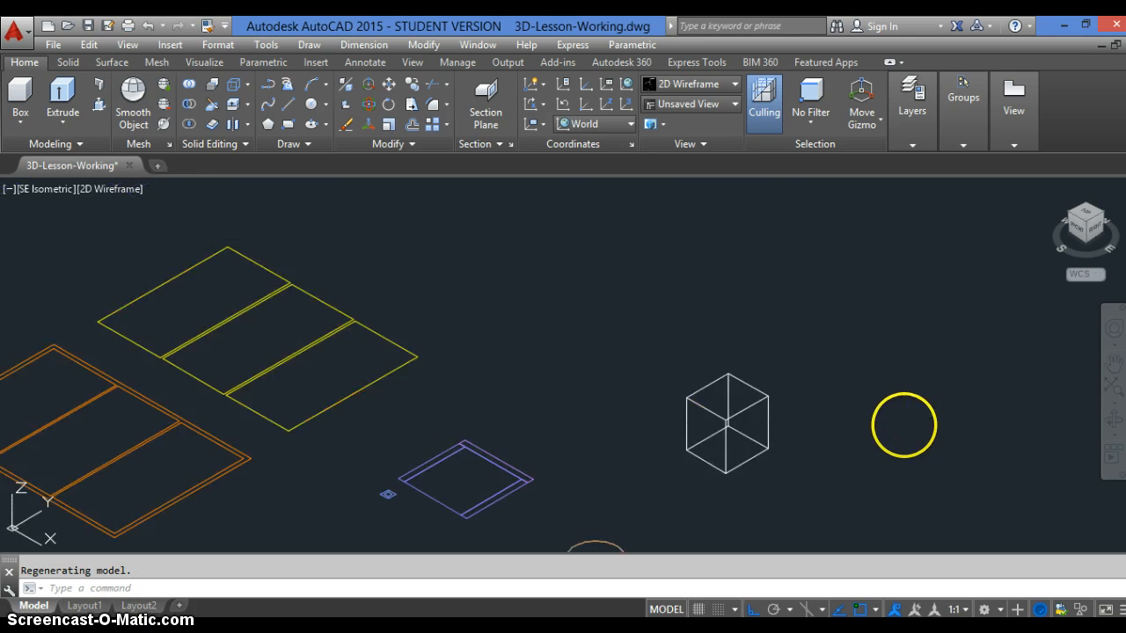
scroll(667, 397, "up", 5)
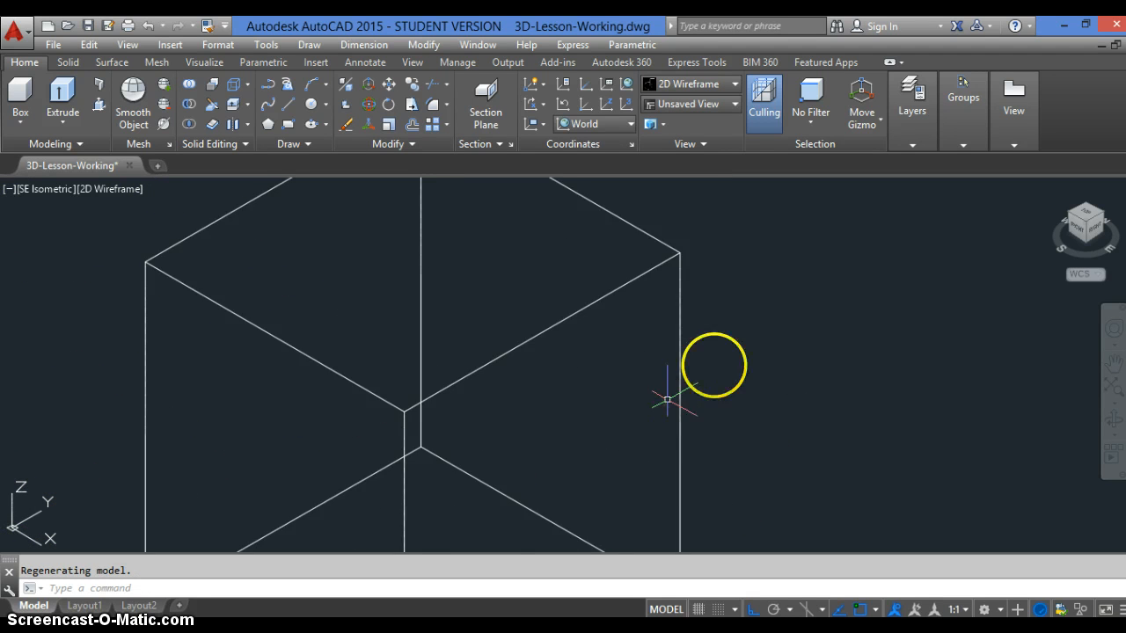
scroll(714, 364, "down", 7)
scroll(714, 364, "down", 3)
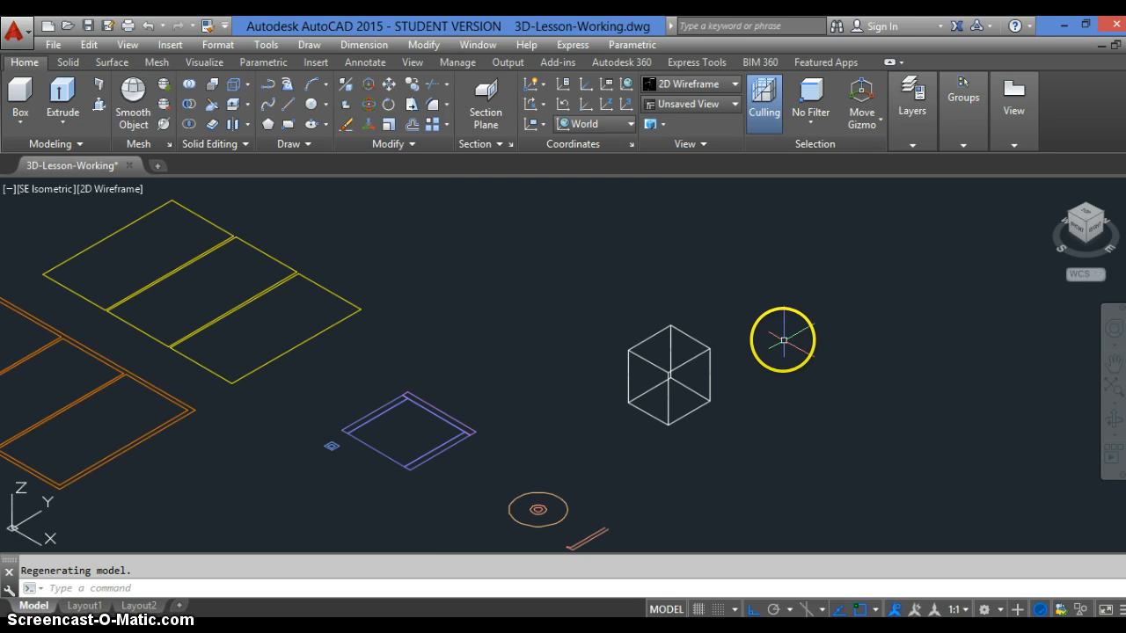
scroll(625, 402, "down", 3)
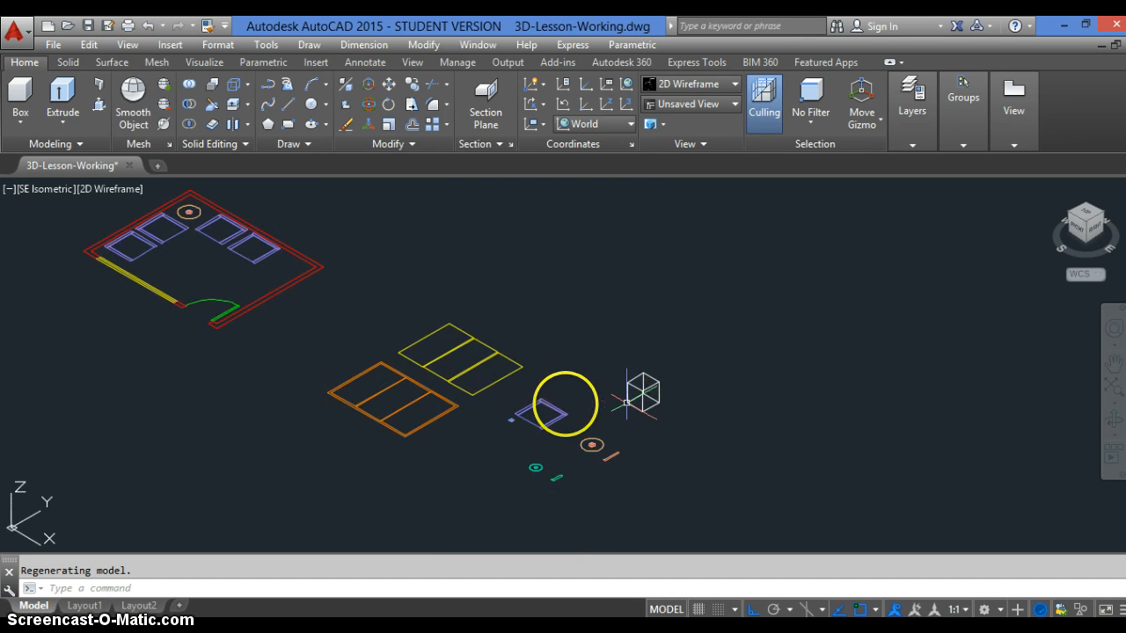
scroll(625, 402, "up", 2)
scroll(676, 388, "up", 3)
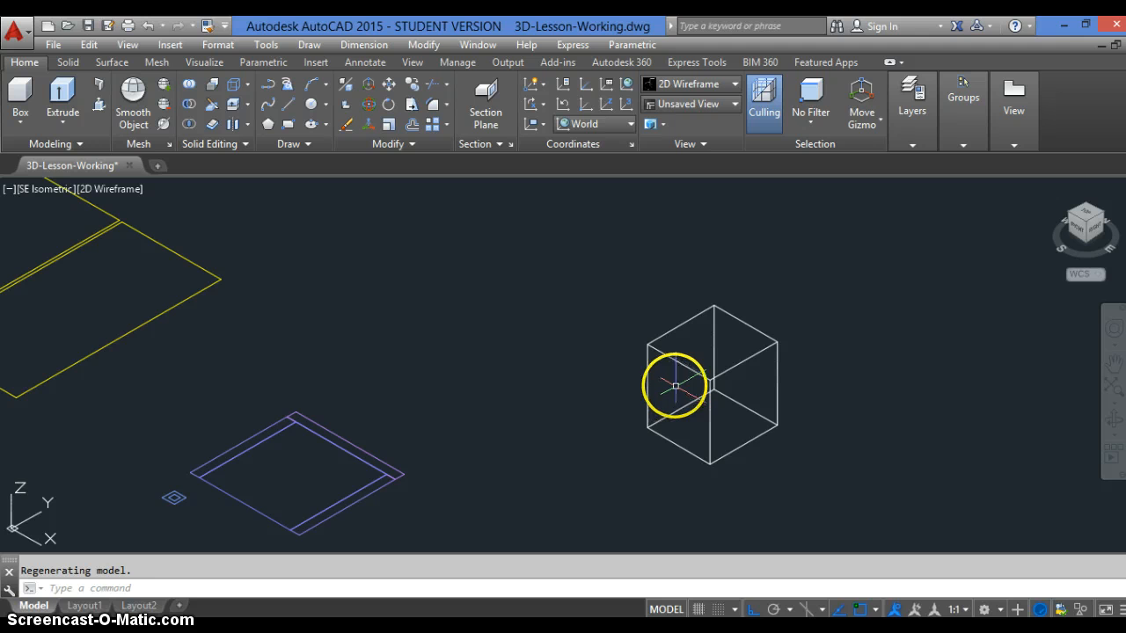
Step: Undo the view changes, the extrusion and the region, and select one side of the outline to check whether it is a separate line
type("u")
key("Return")
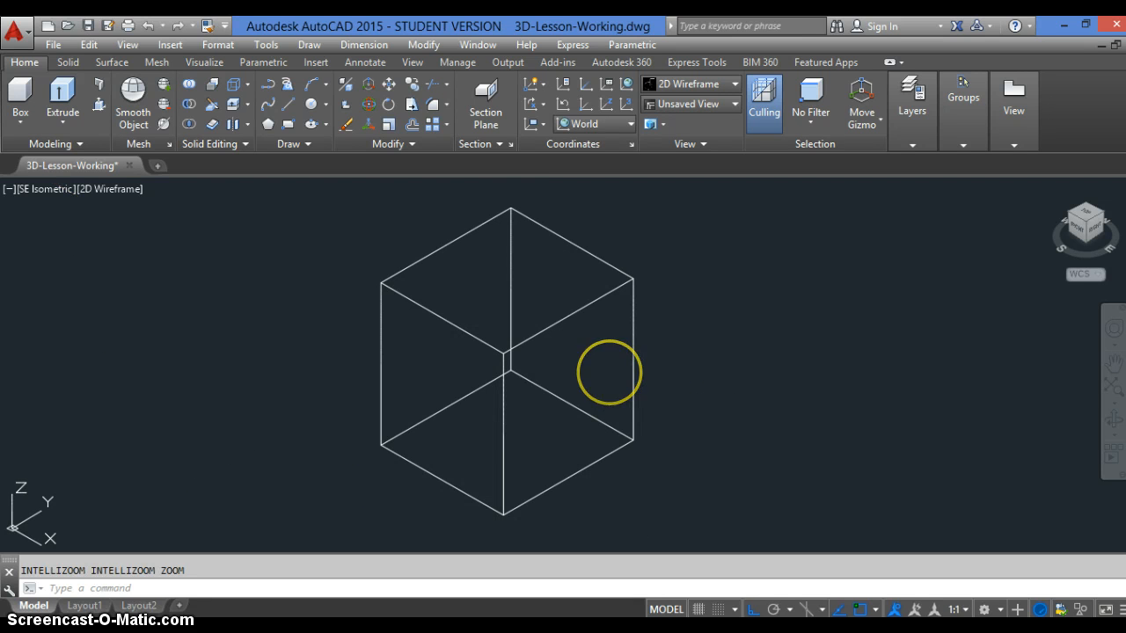
key("Return")
key("Return")
key("Return")
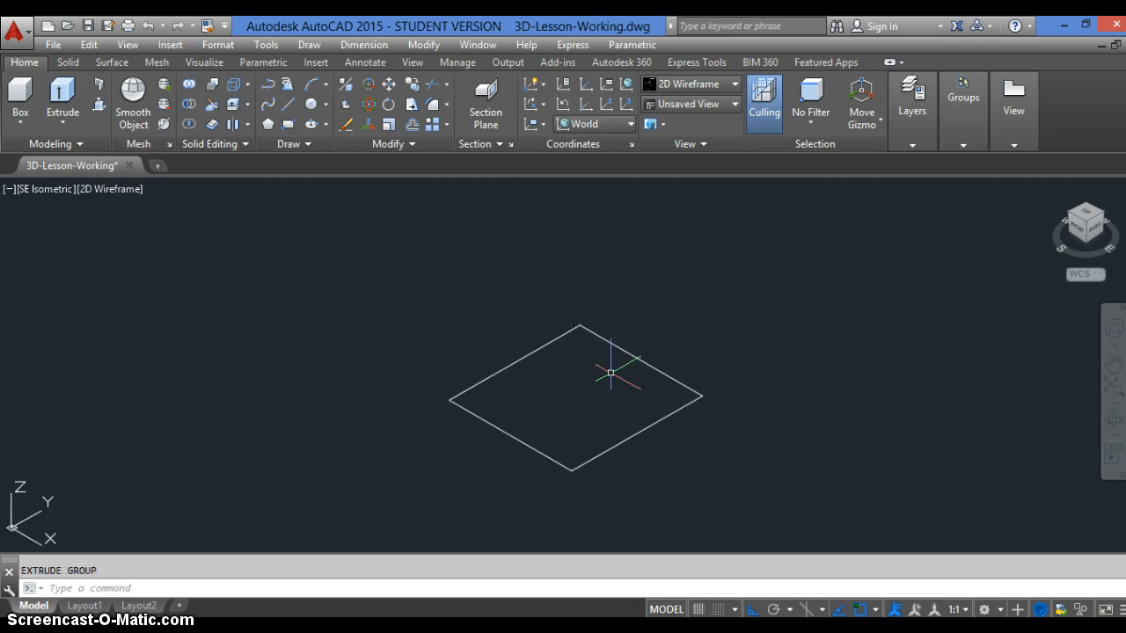
key("Return")
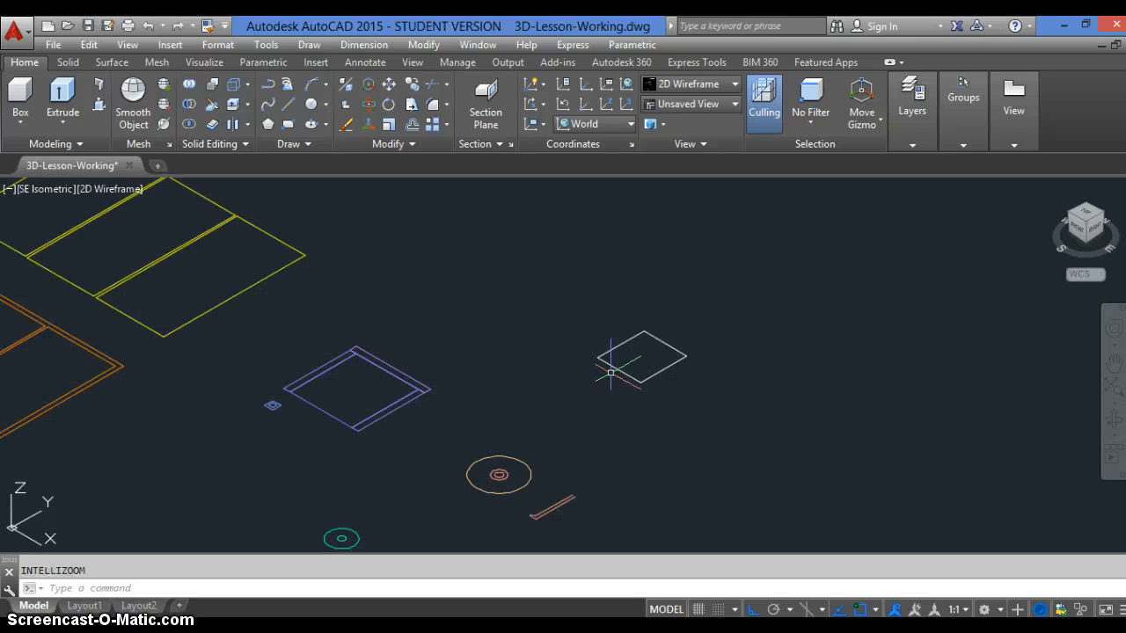
left_click(662, 371)
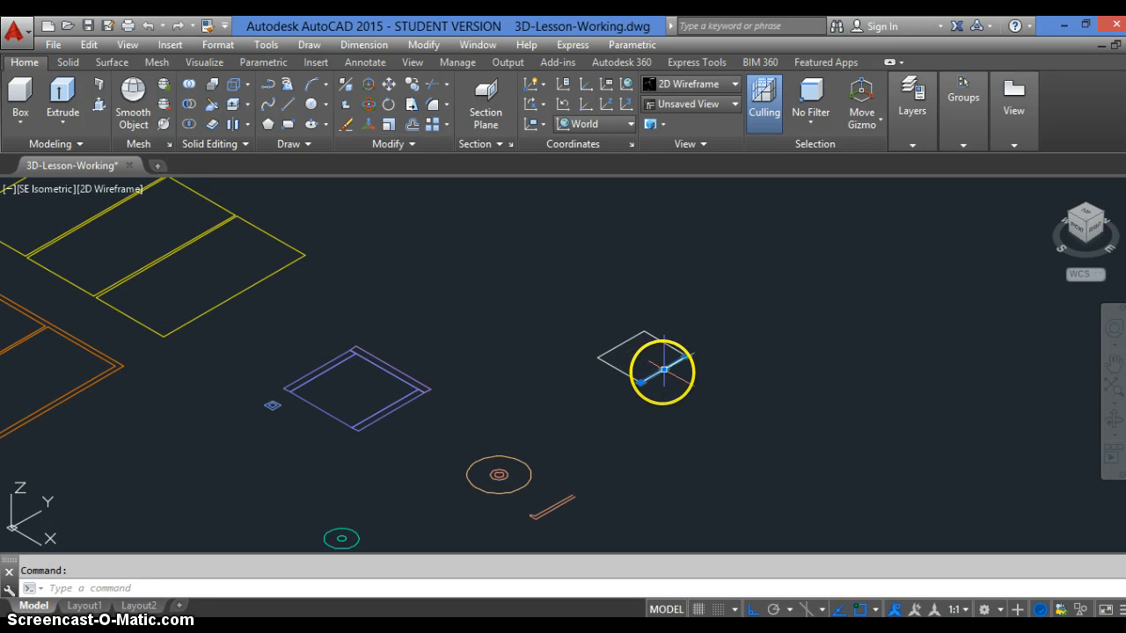
scroll(700, 378, "up", 5)
key("Escape")
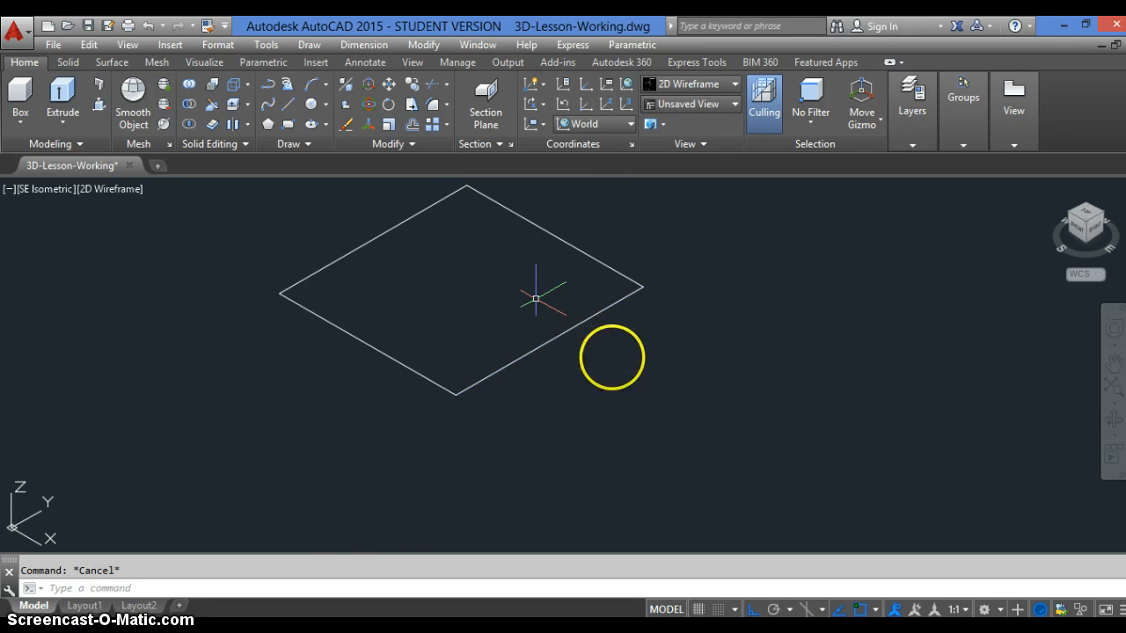
Step: Extrude the four separate lines of the square outline to a height of 2'
scroll(555, 308, "down", 4)
scroll(575, 309, "up", 2)
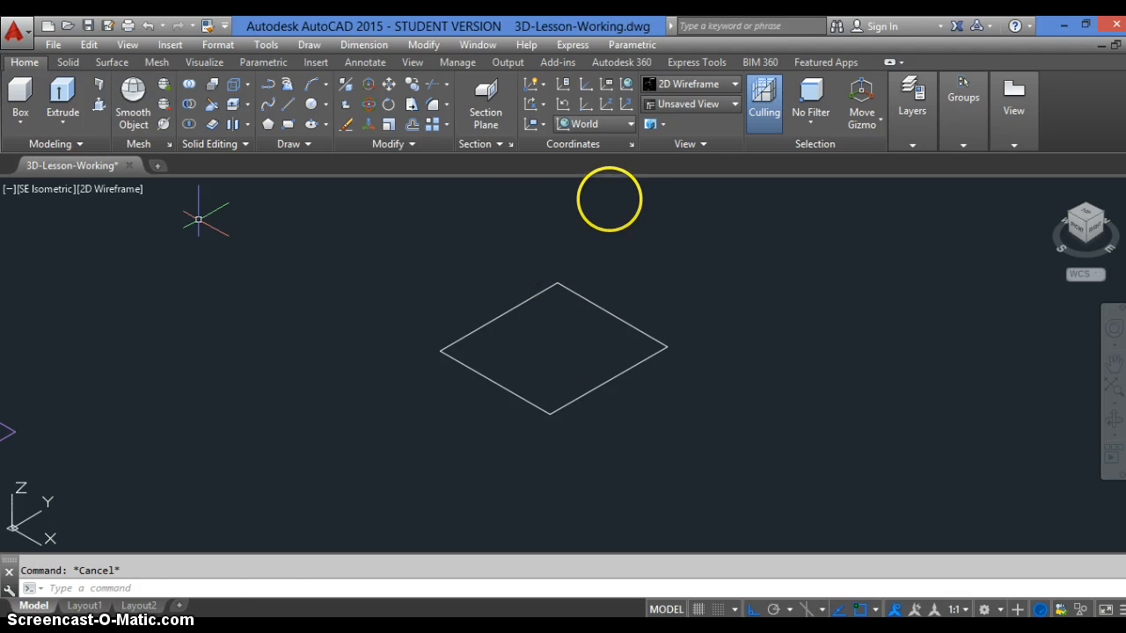
left_click(660, 246)
left_click(440, 427)
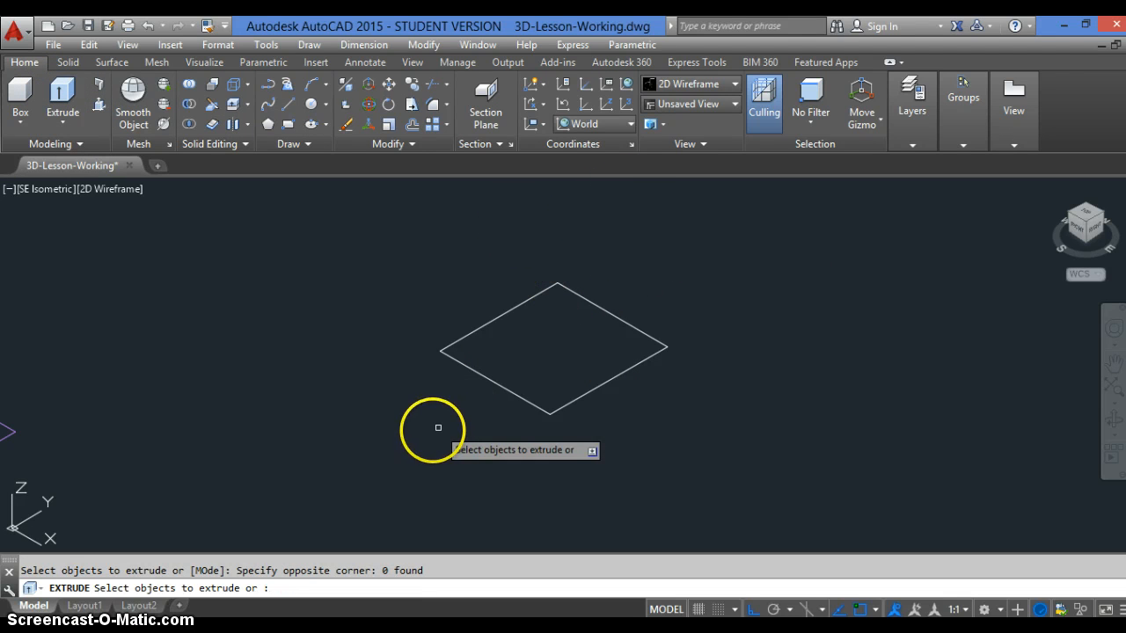
left_click(475, 371)
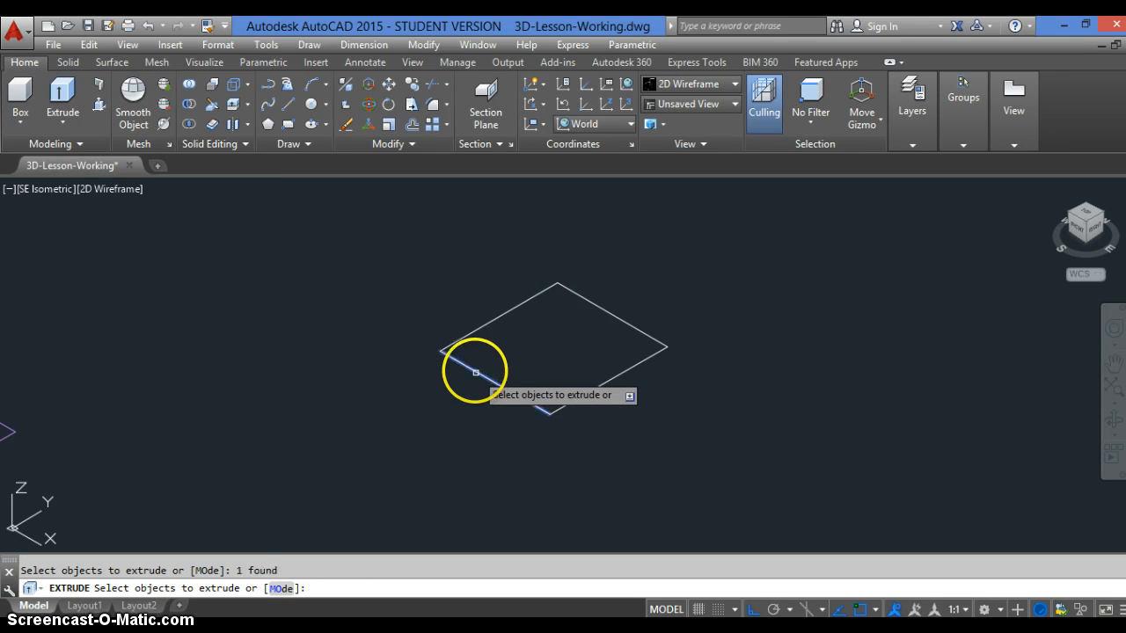
left_click(489, 321)
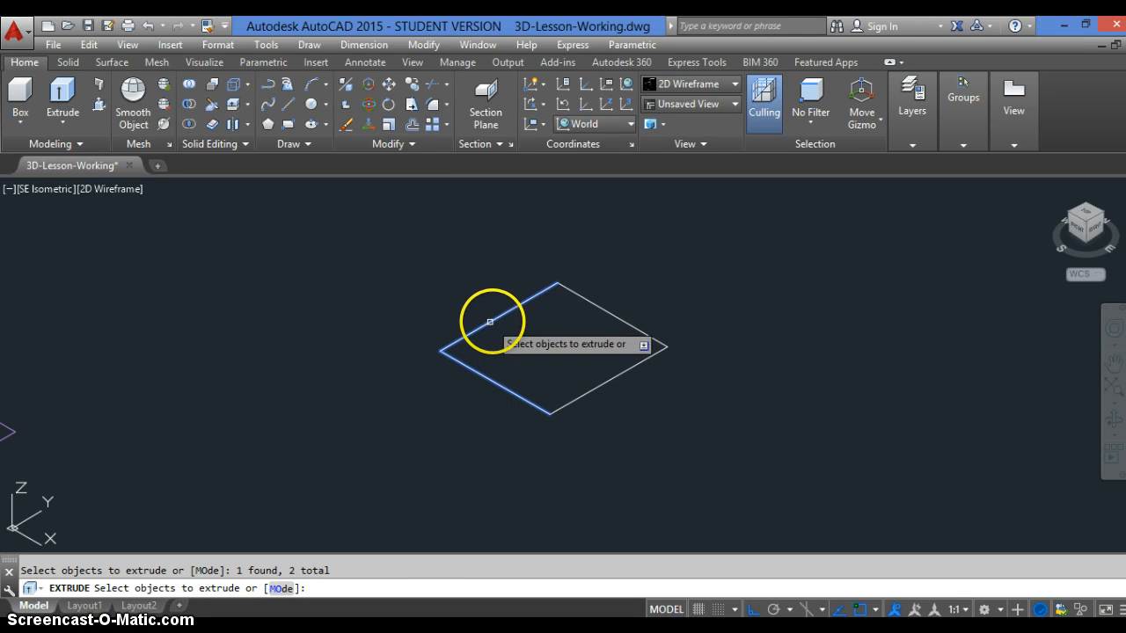
left_click(602, 304)
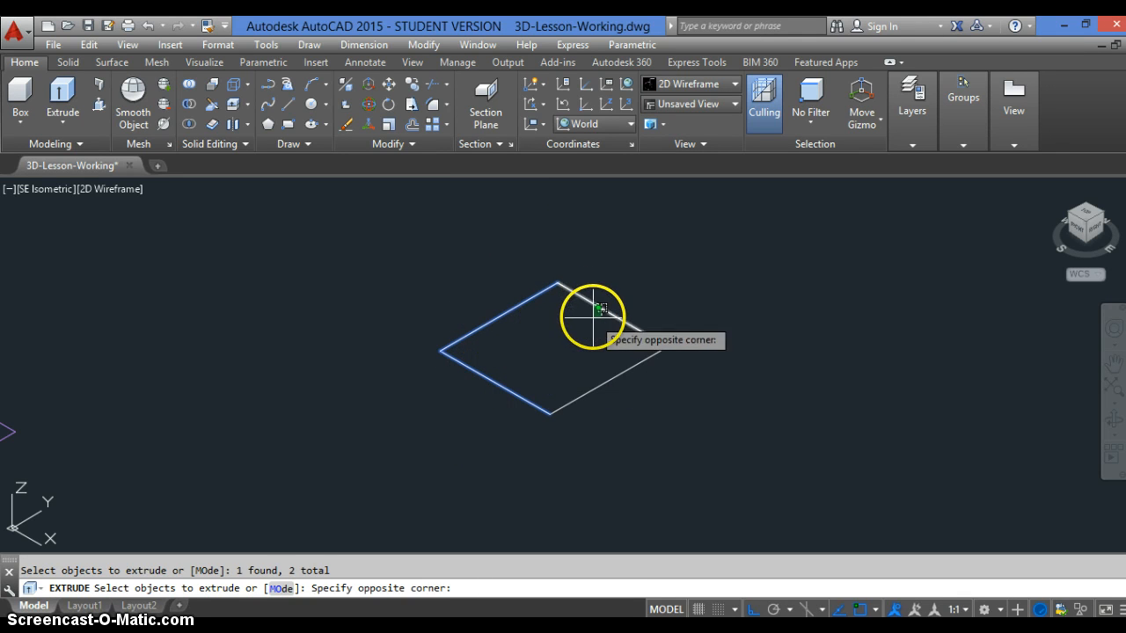
left_click(605, 344)
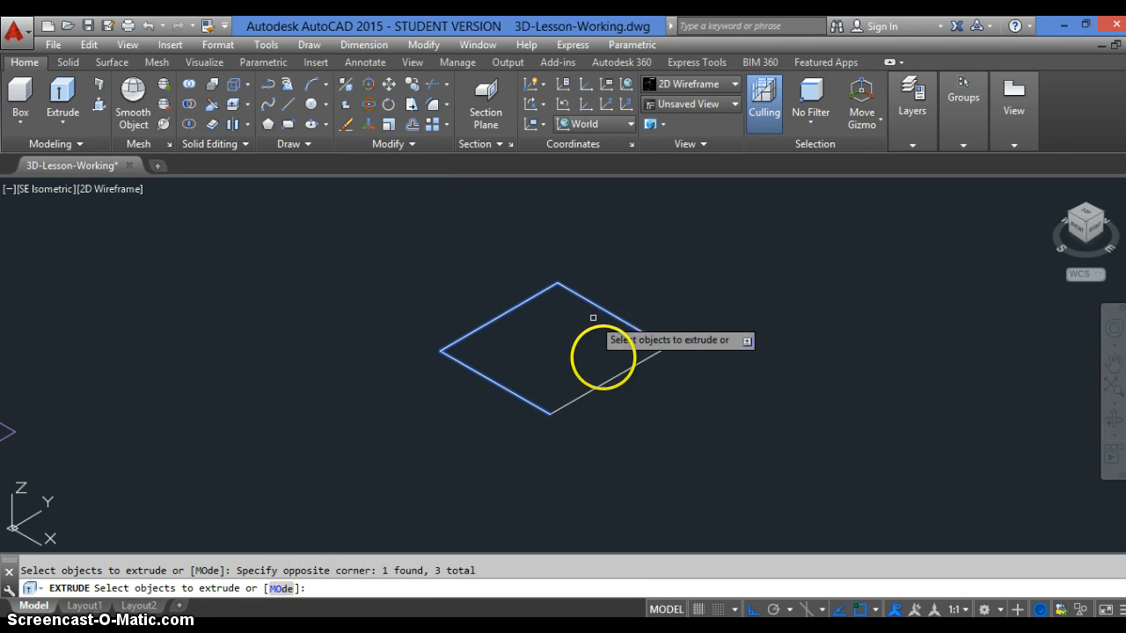
left_click(600, 383)
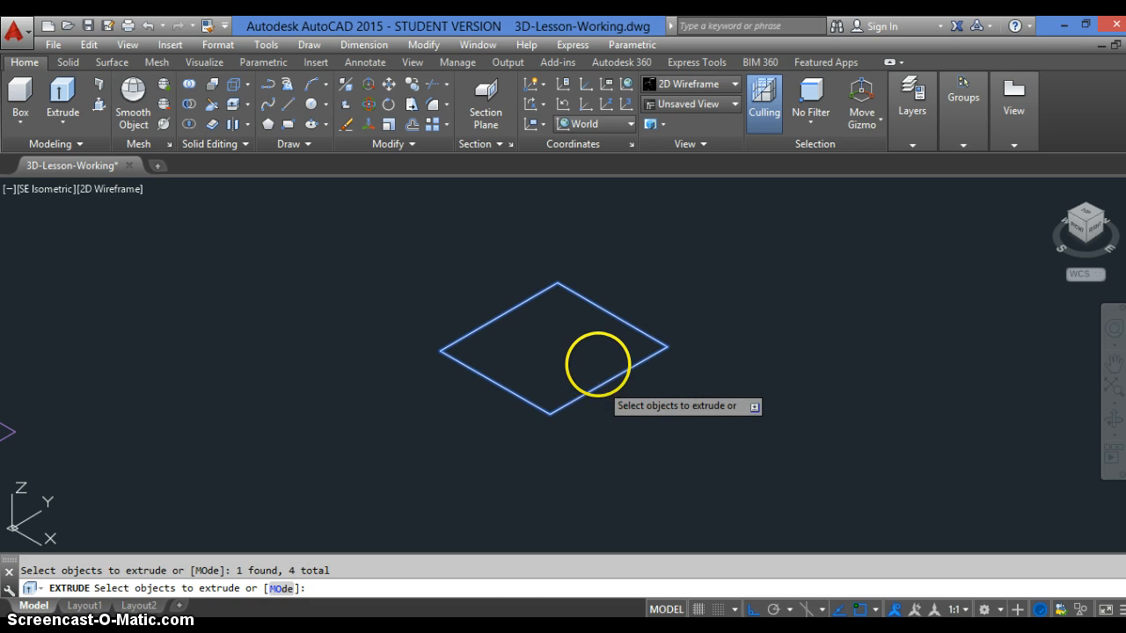
key("Return")
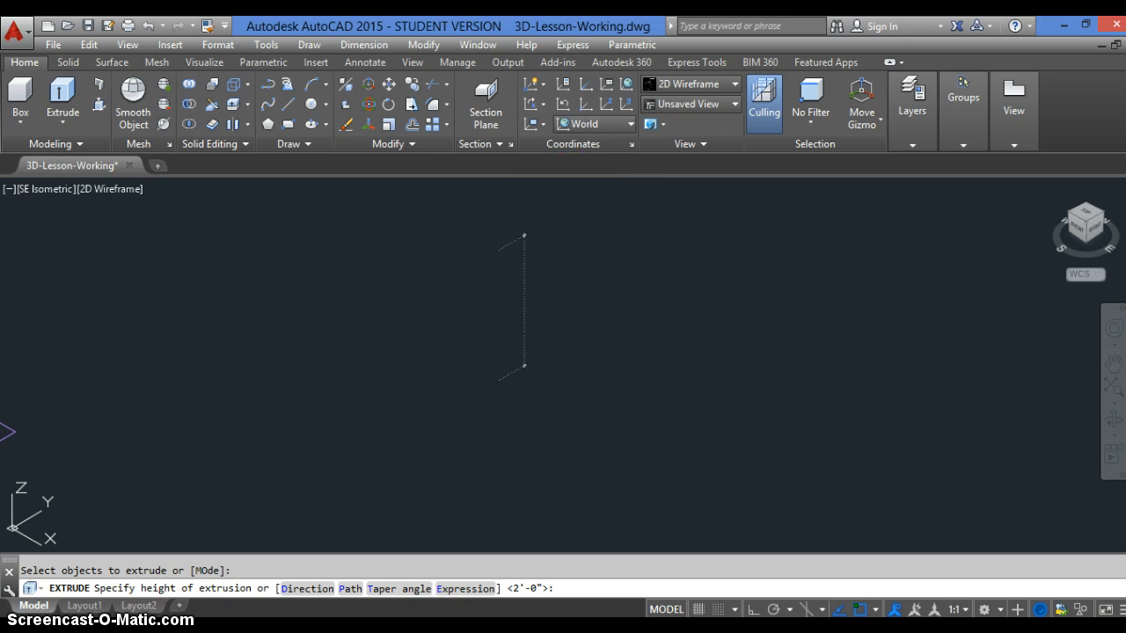
key("Return")
Step: Display the extruded lines with hidden lines removed using Hide, and regenerate the model to restore the wireframe
scroll(594, 299, "down", 4)
scroll(563, 202, "up", 4)
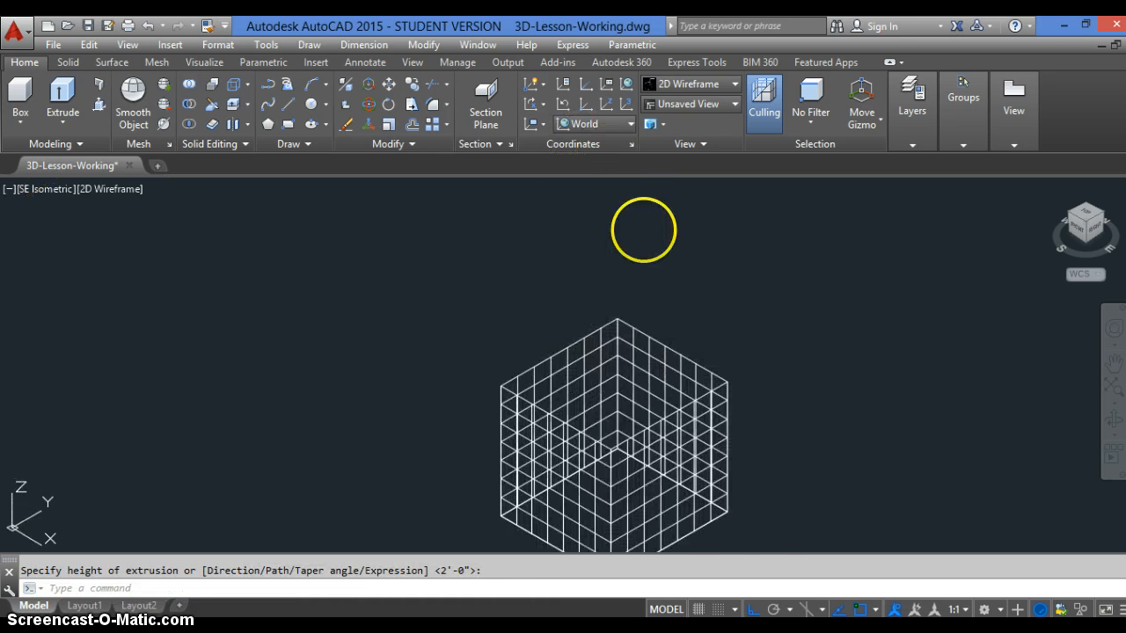
scroll(616, 389, "up", 2)
scroll(485, 241, "up", 3)
scroll(482, 238, "down", 3)
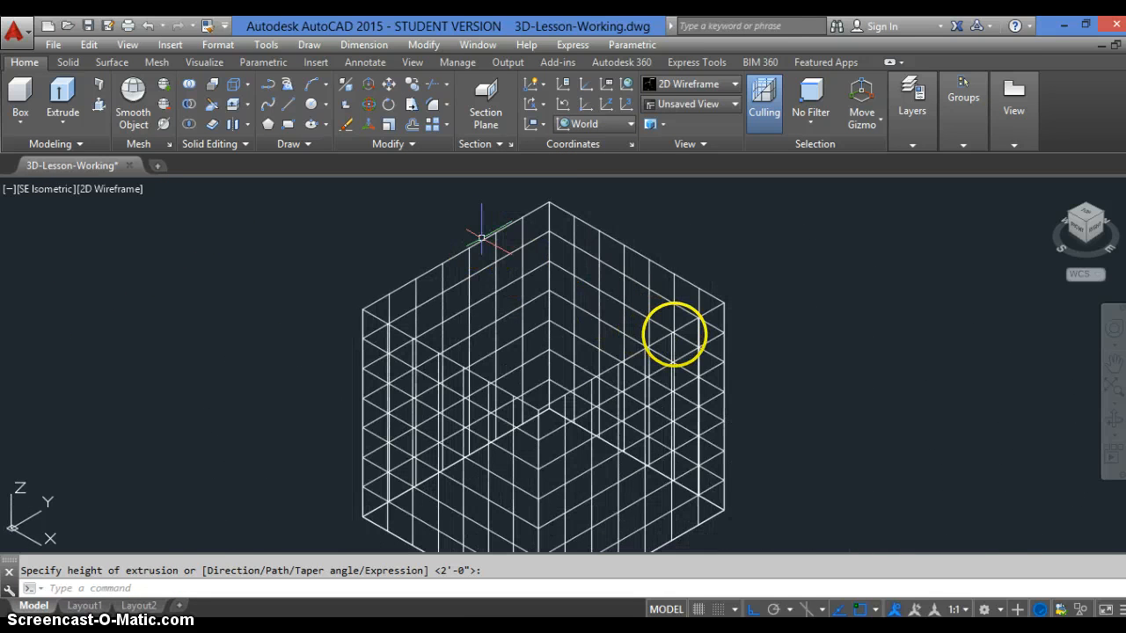
type("hi")
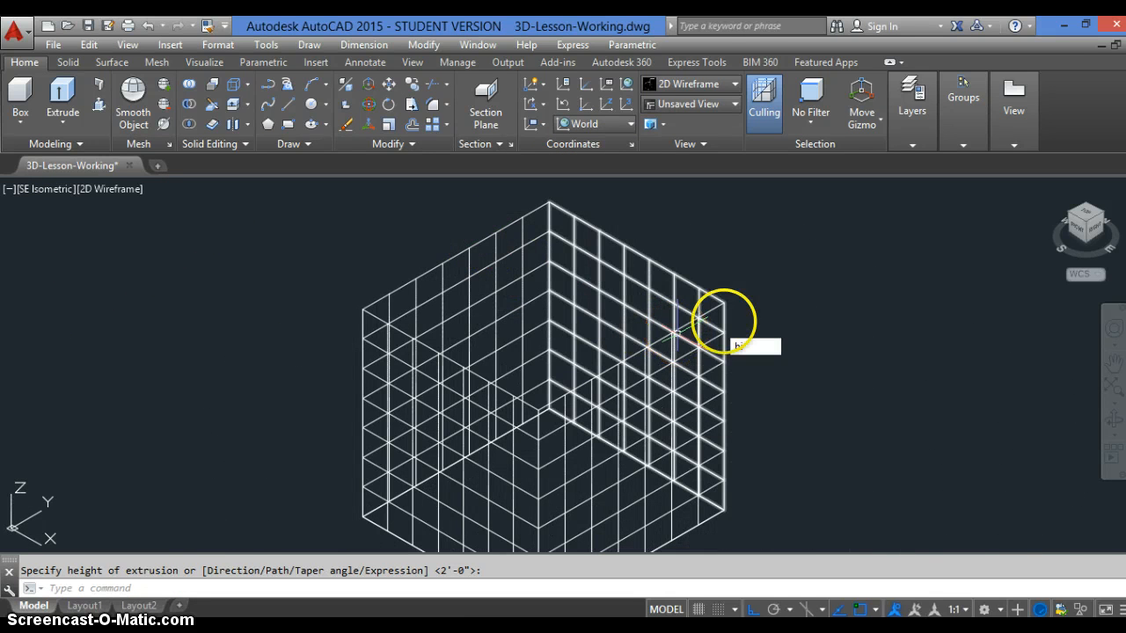
key("Return")
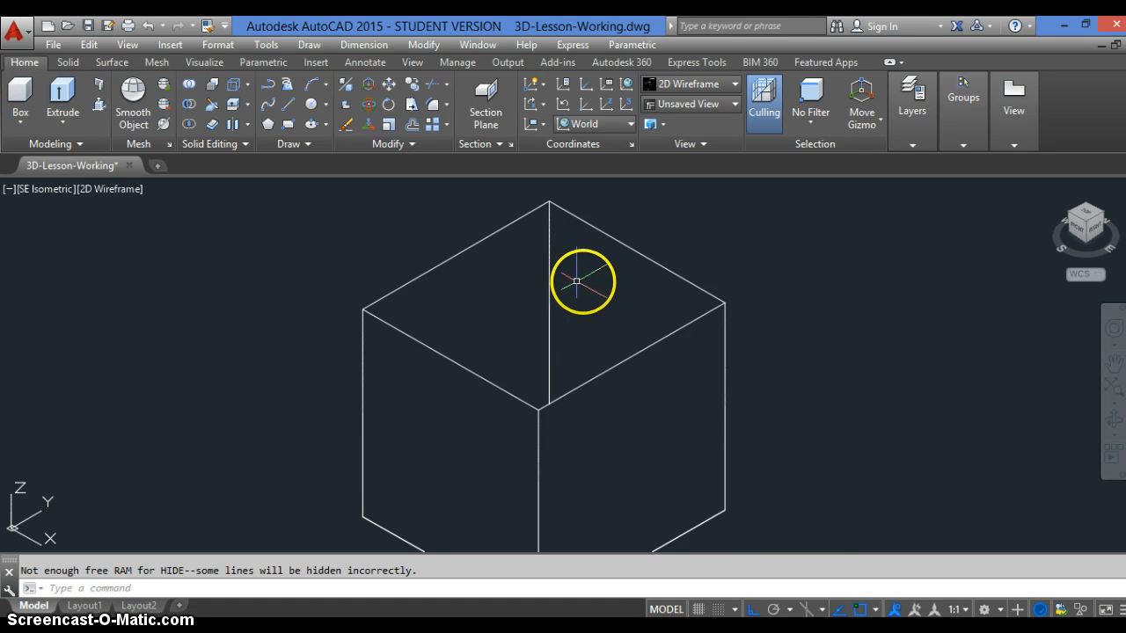
type("RE")
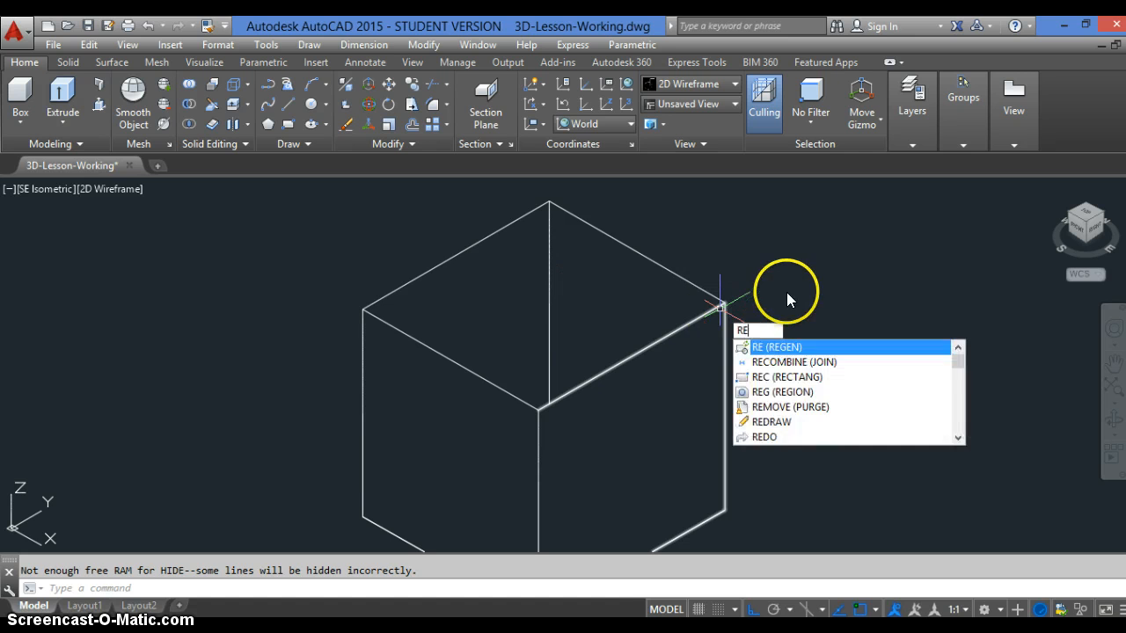
key("Return")
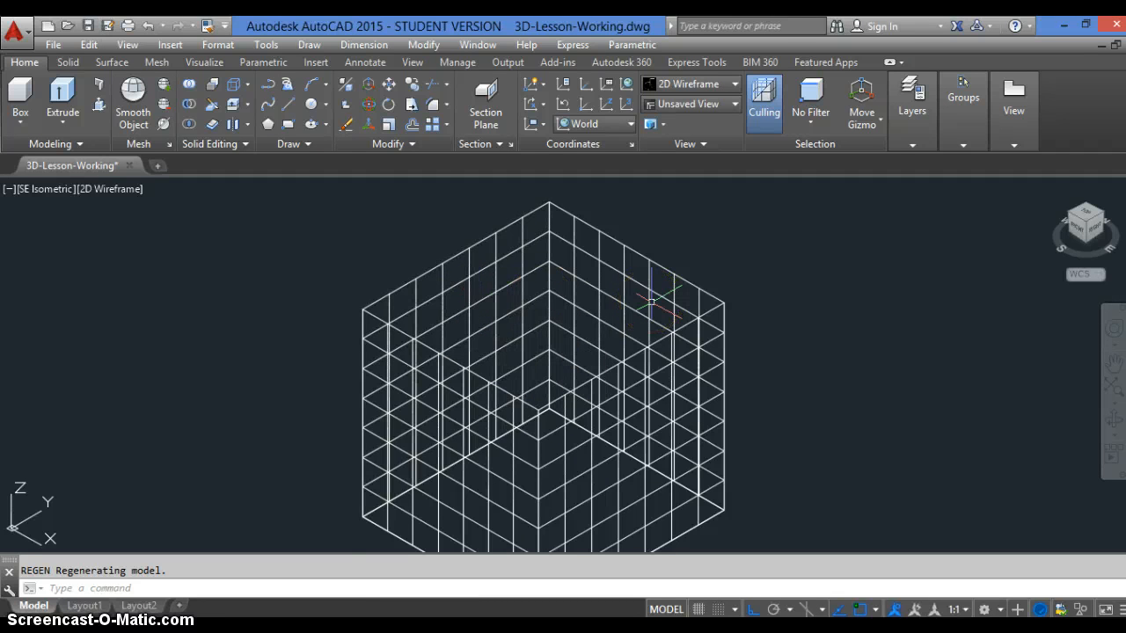
Step: Examine the purple chair plan's outlines and check the object type and layer of the chair back outline
scroll(650, 302, "down", 8)
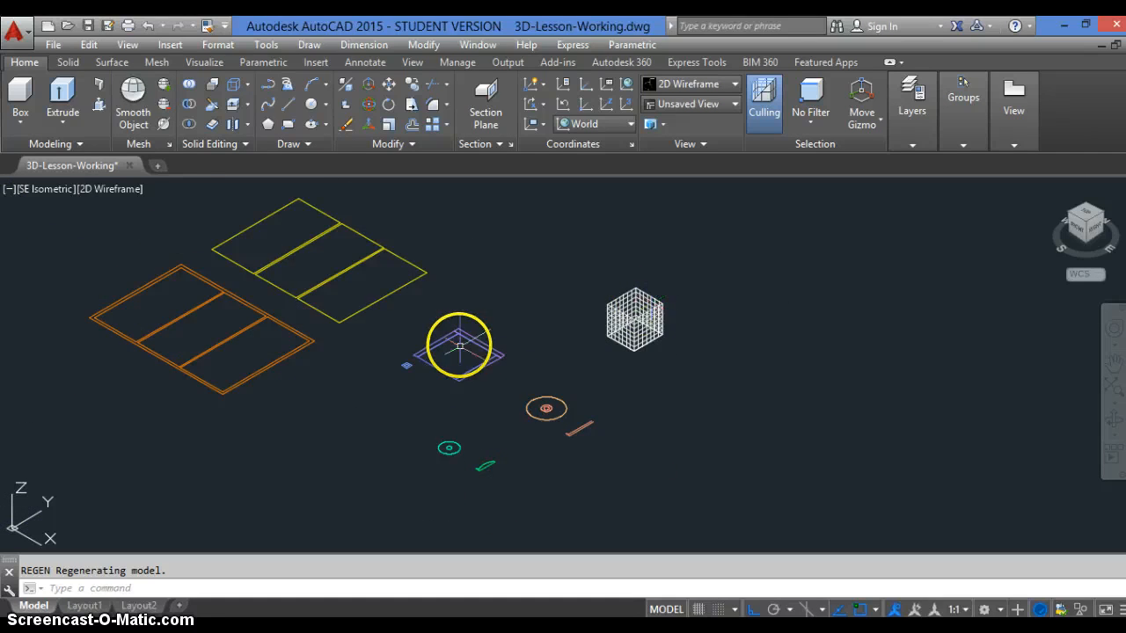
scroll(475, 343, "up", 8)
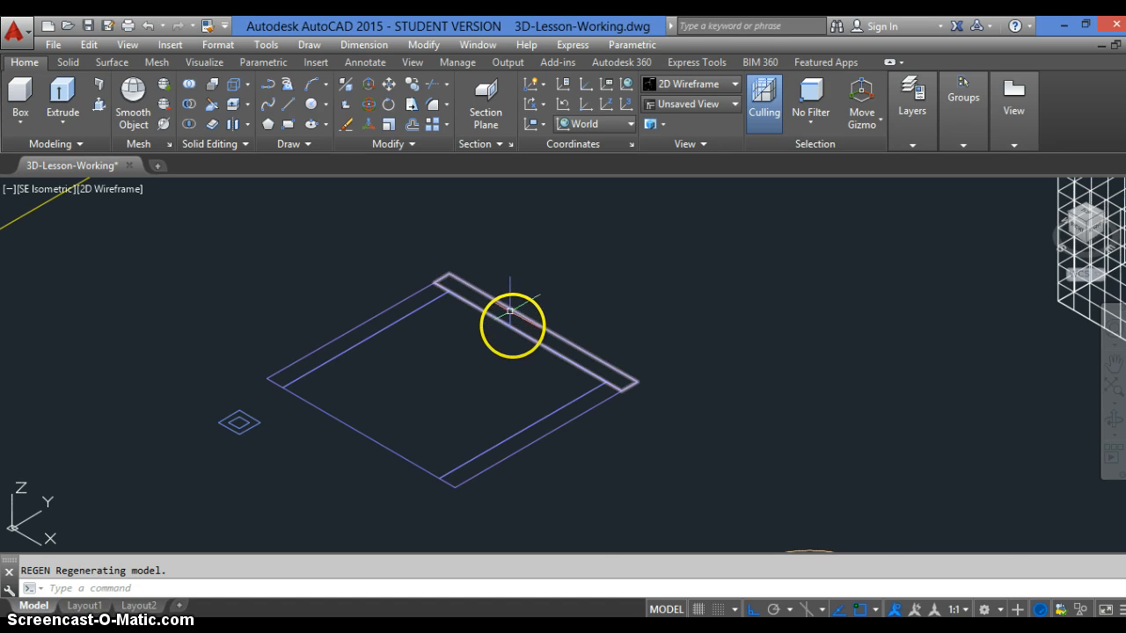
scroll(508, 320, "up", 5)
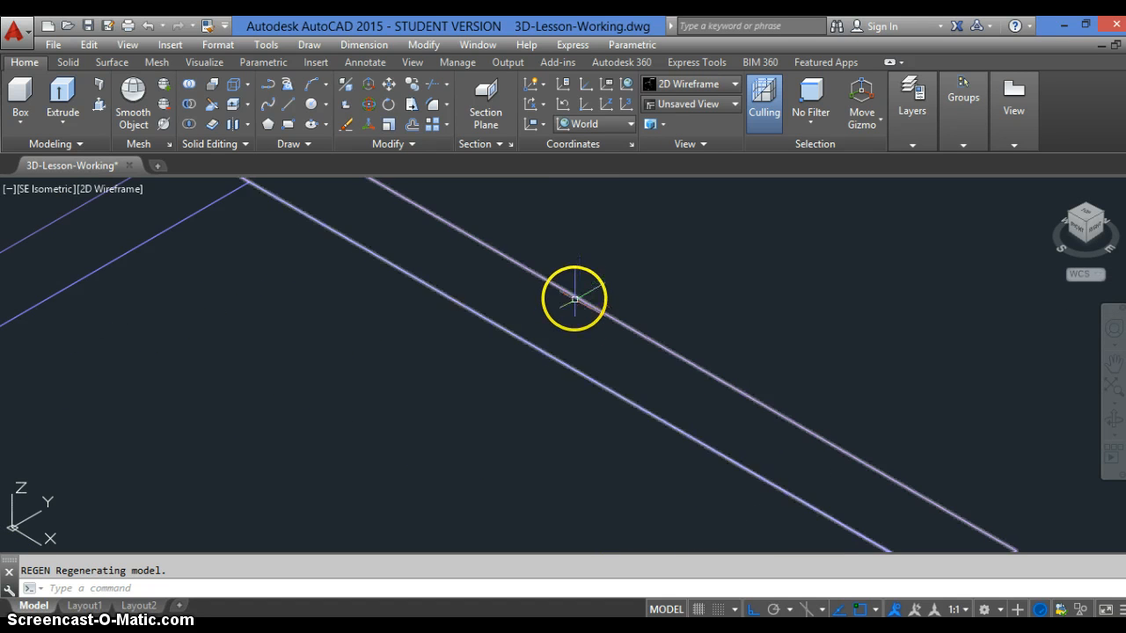
scroll(668, 256, "down", 5)
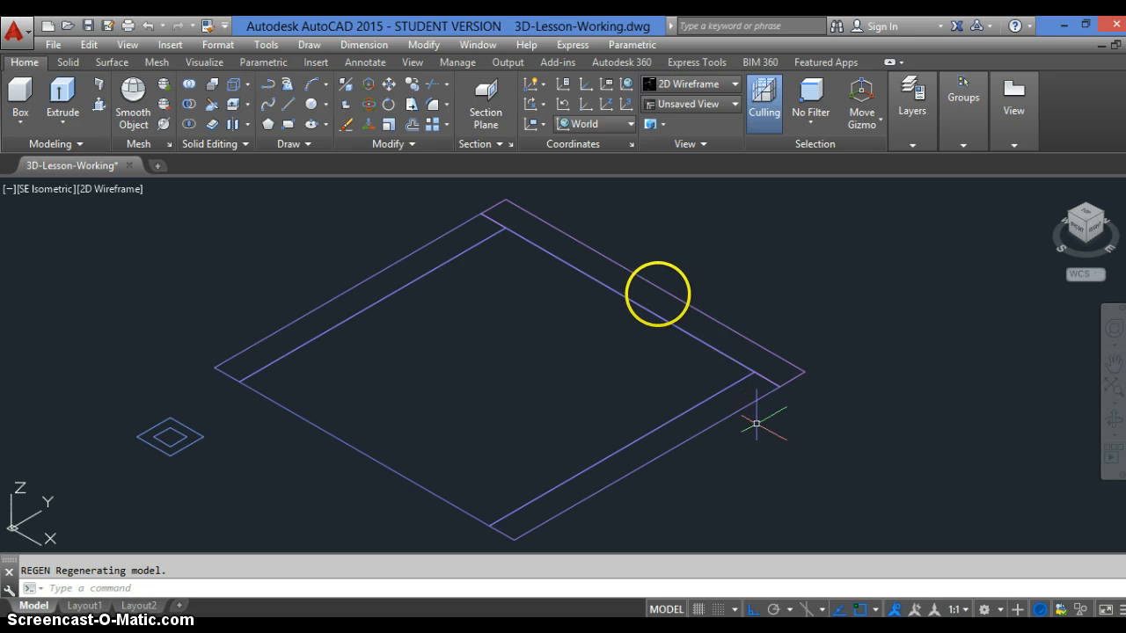
scroll(668, 310, "down", 5)
scroll(730, 348, "up", 2)
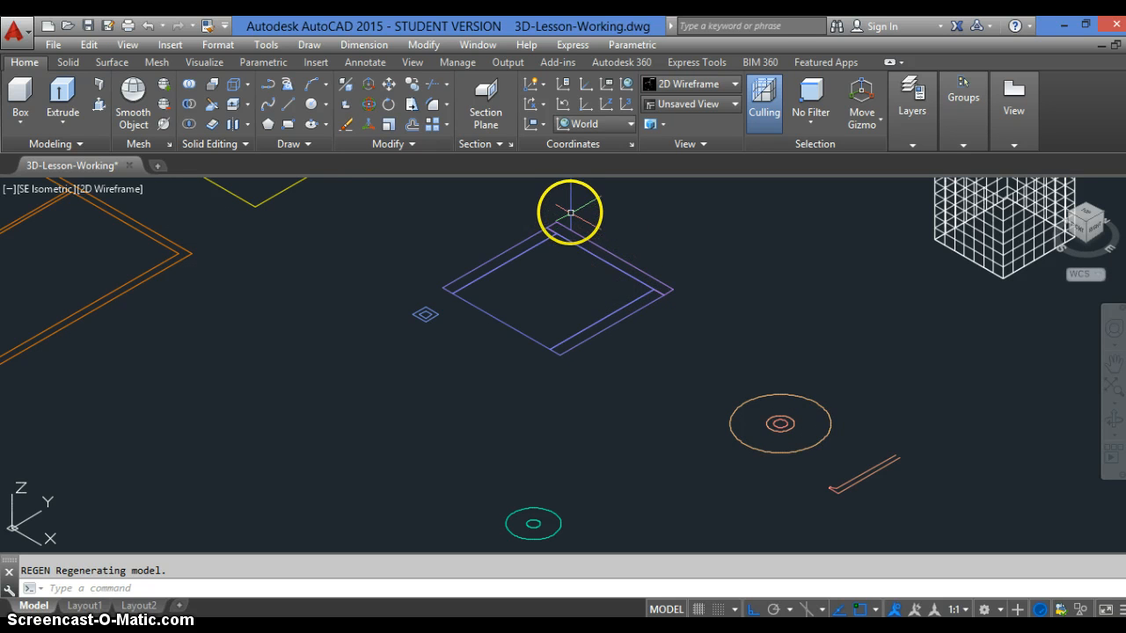
mouse_move(570, 228)
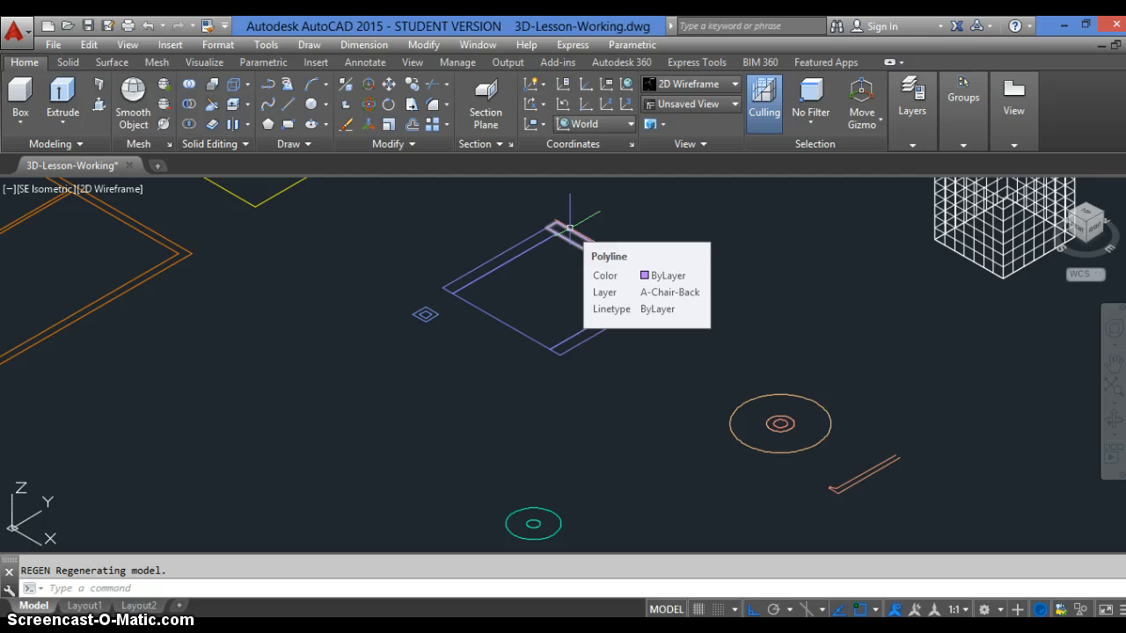
scroll(576, 255, "up", 2)
scroll(626, 350, "down", 2)
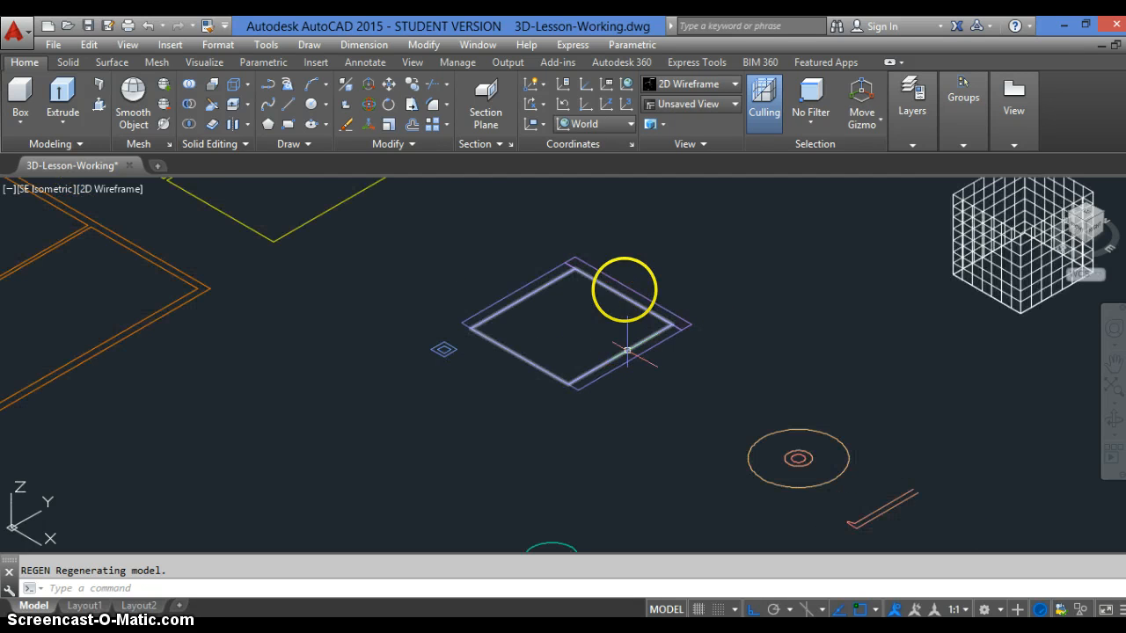
Step: Extrude the closed chair back polyline upward to a height of 32
scroll(624, 265, "up", 4)
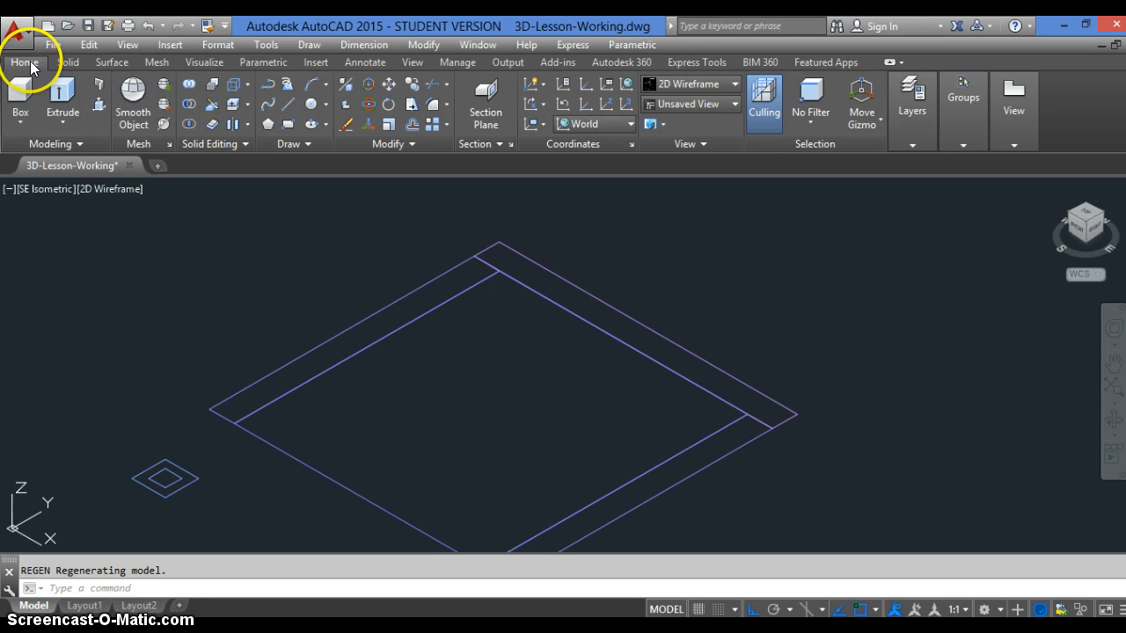
left_click(912, 144)
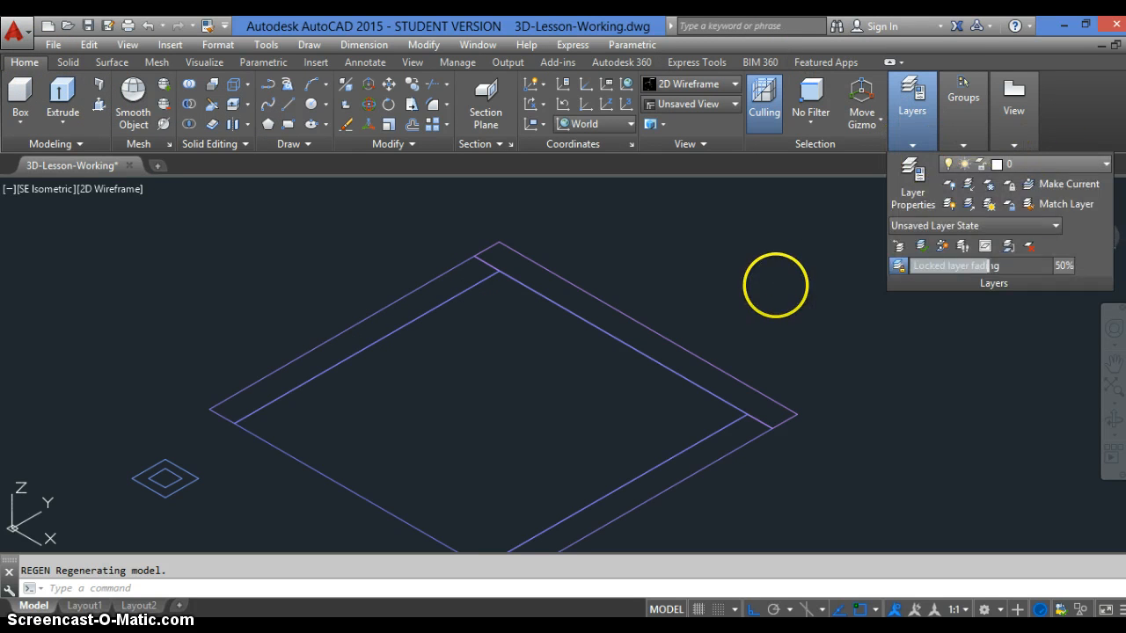
key("Escape")
type("EXT")
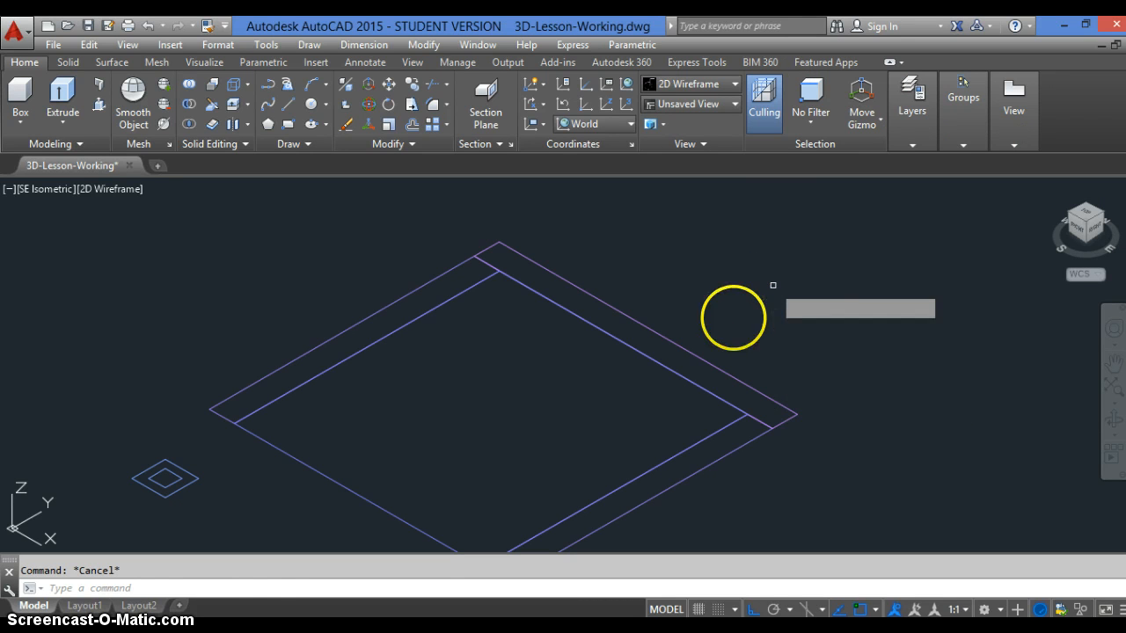
key("Return")
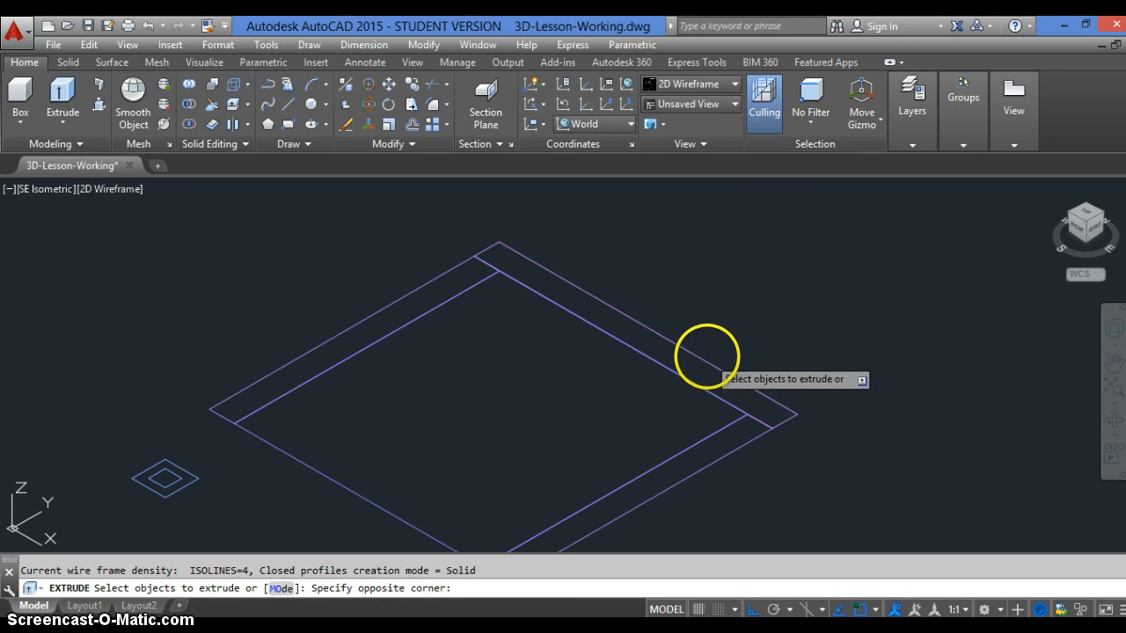
left_click(704, 358)
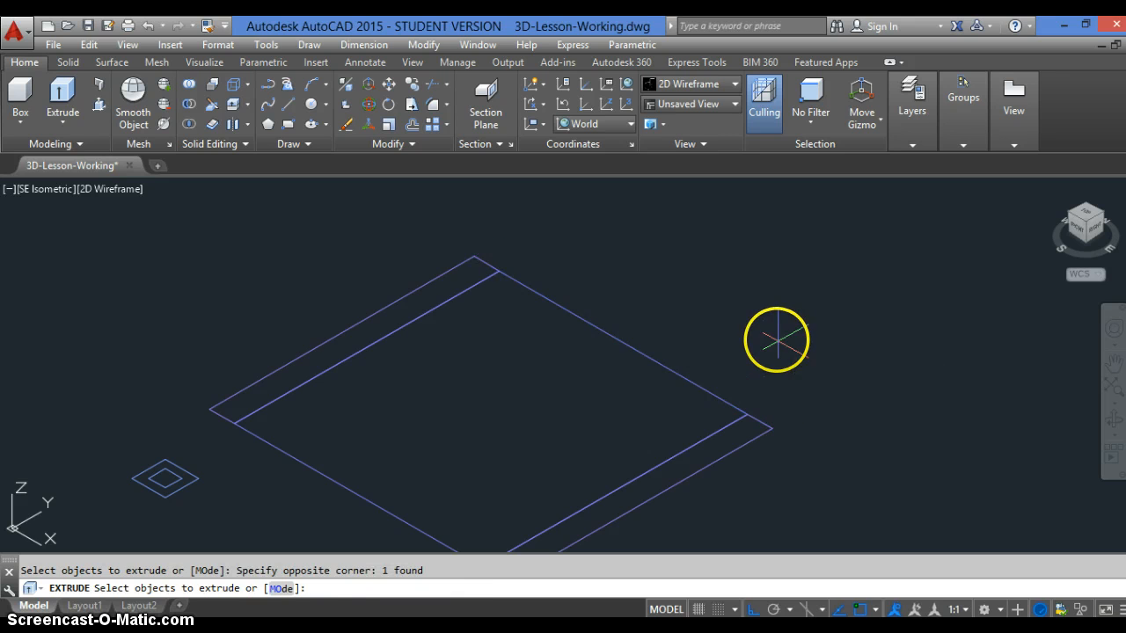
key("Return")
scroll(769, 252, "up", 3)
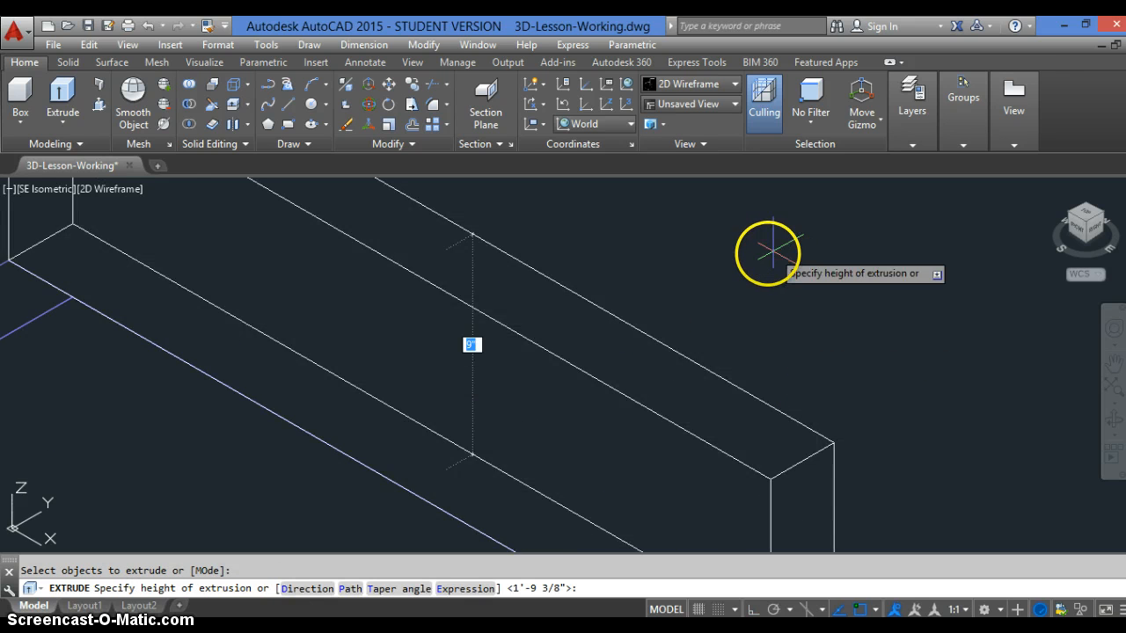
scroll(768, 252, "down", 5)
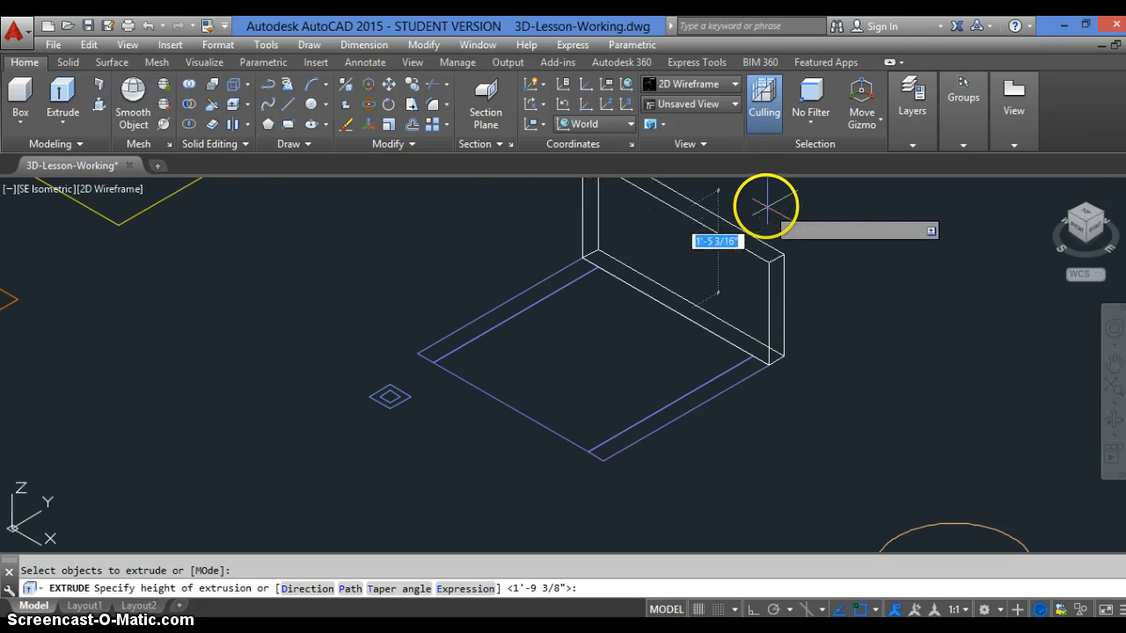
scroll(721, 294, "down", 2)
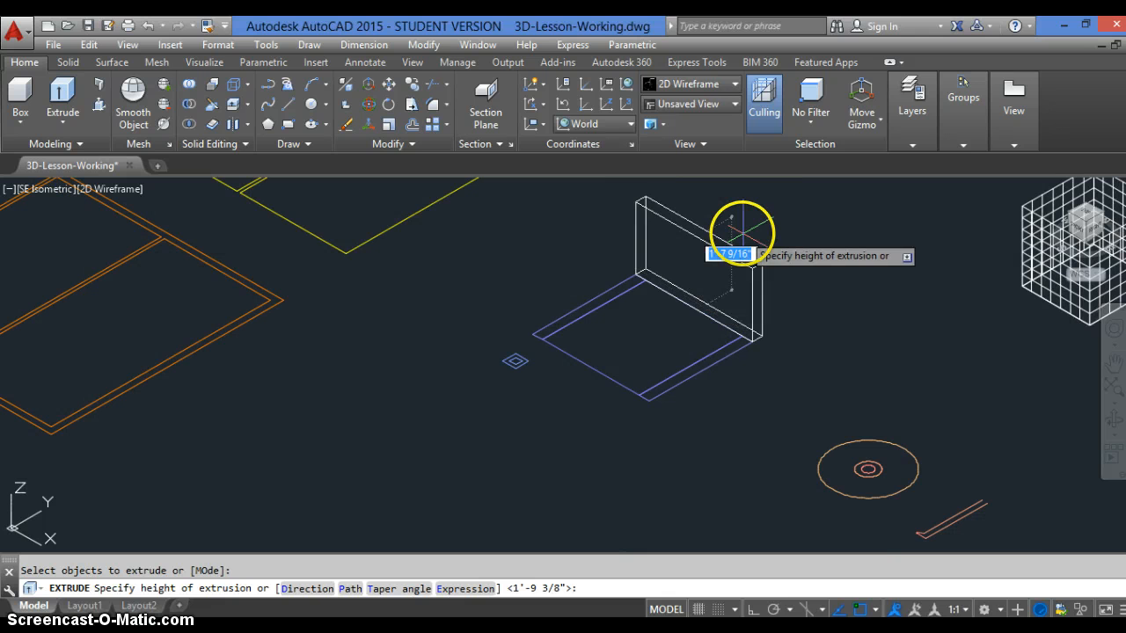
key("Return")
Step: Move the extruded chair back solid to the A-Chair-Back layer
scroll(716, 343, "up", 2)
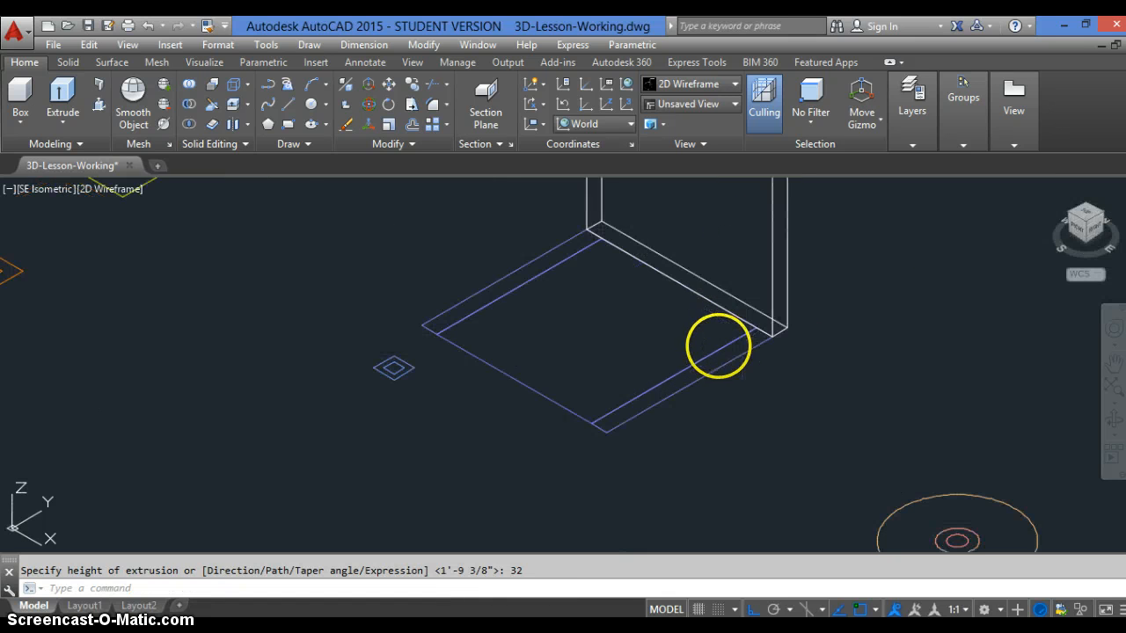
scroll(715, 329, "down", 3)
scroll(733, 247, "up", 5)
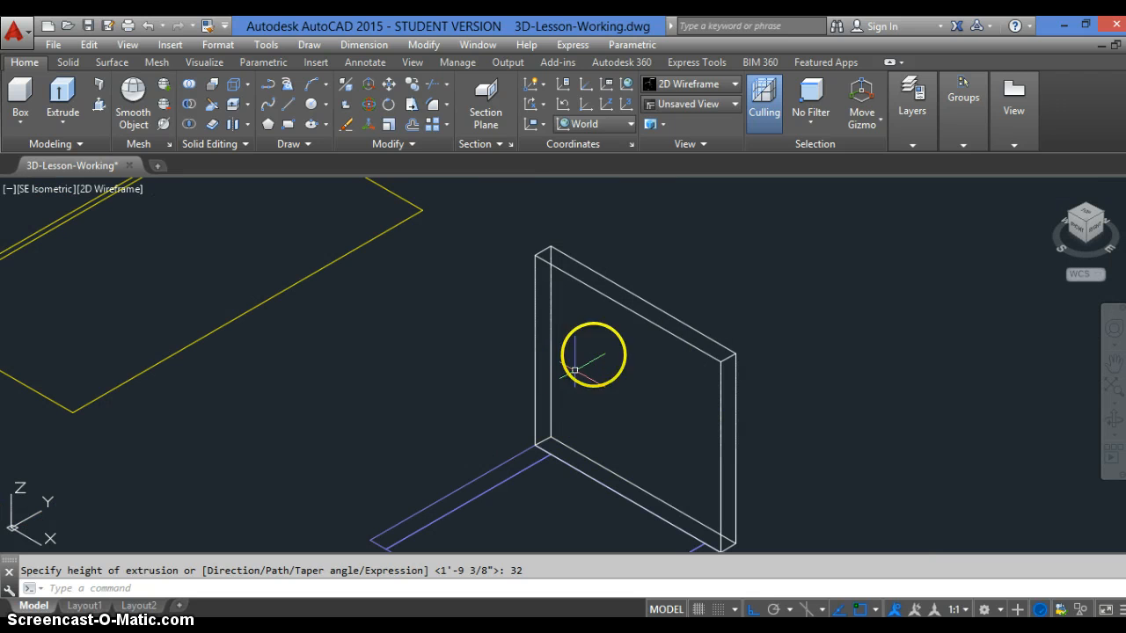
left_click(724, 301)
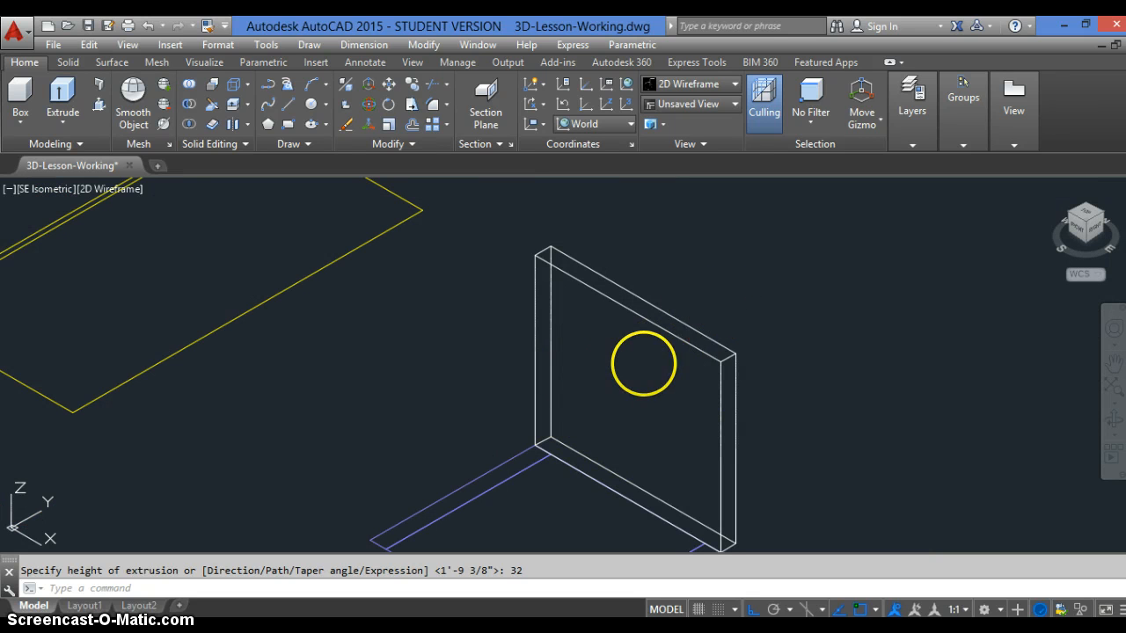
left_click(643, 363)
left_click(906, 145)
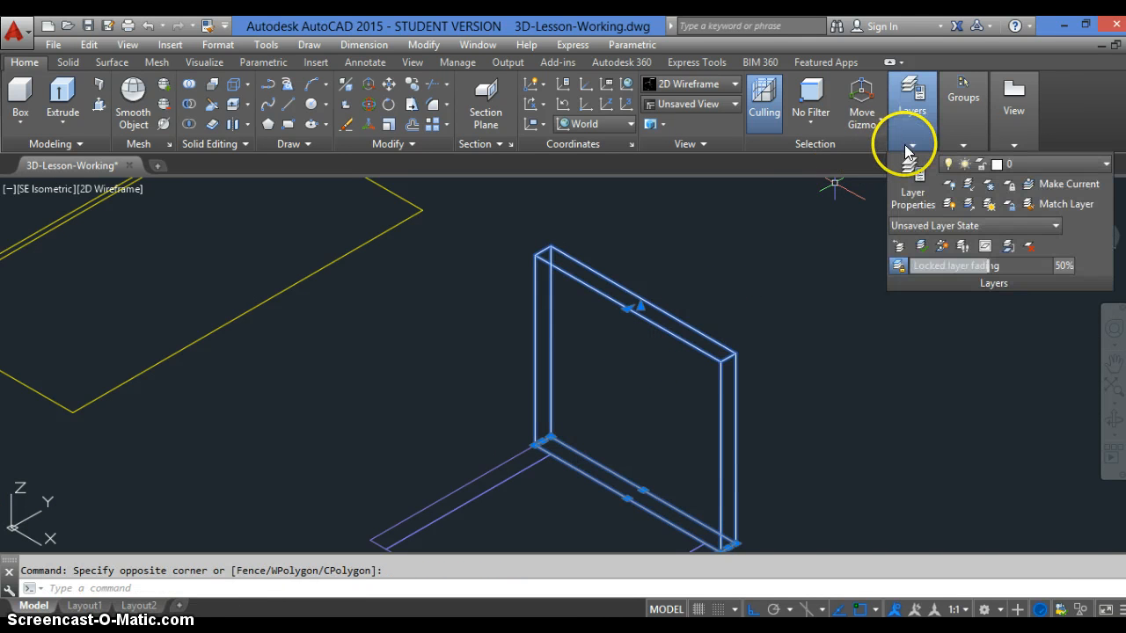
left_click(1041, 160)
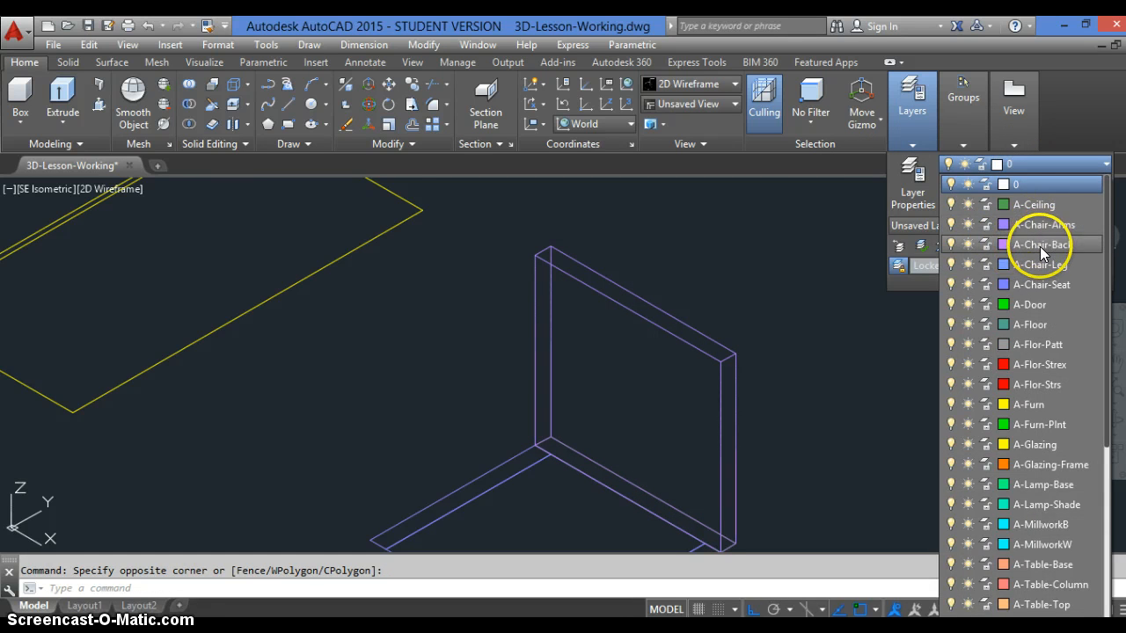
left_click(1040, 245)
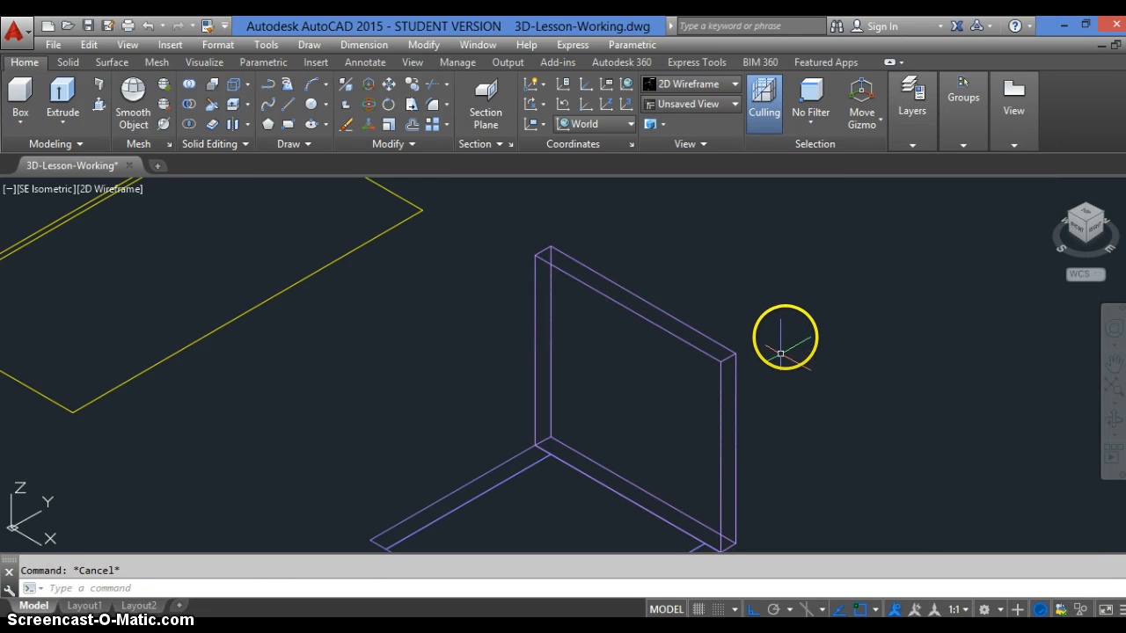
Step: Make A-Chair-Arms the current layer for building the chair's arms
scroll(782, 339, "down", 2)
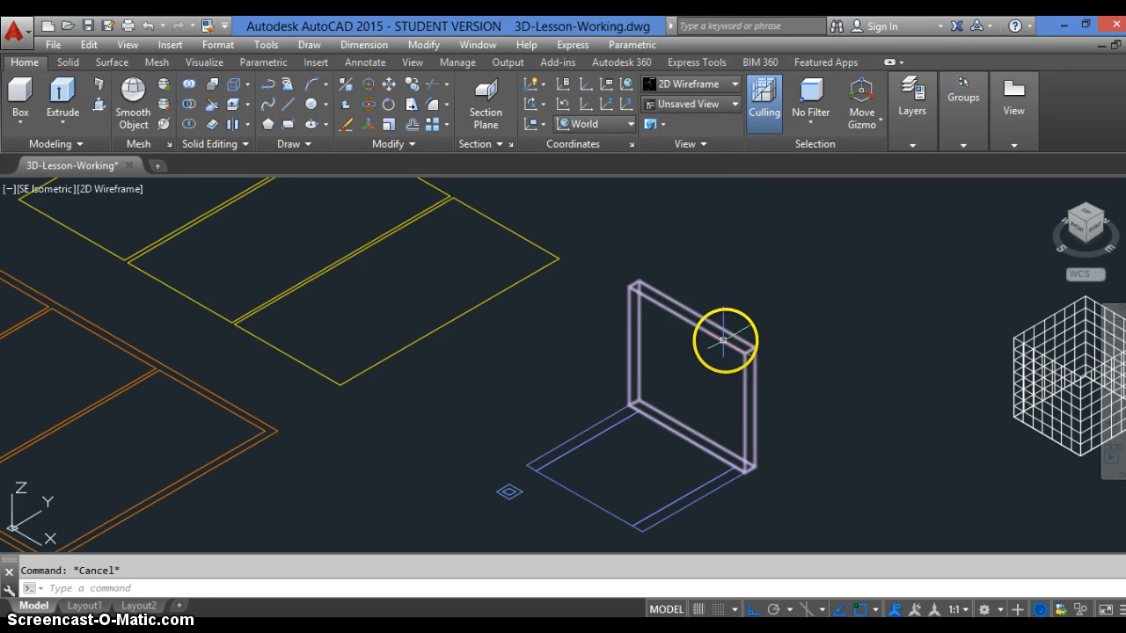
scroll(775, 362, "down", 2)
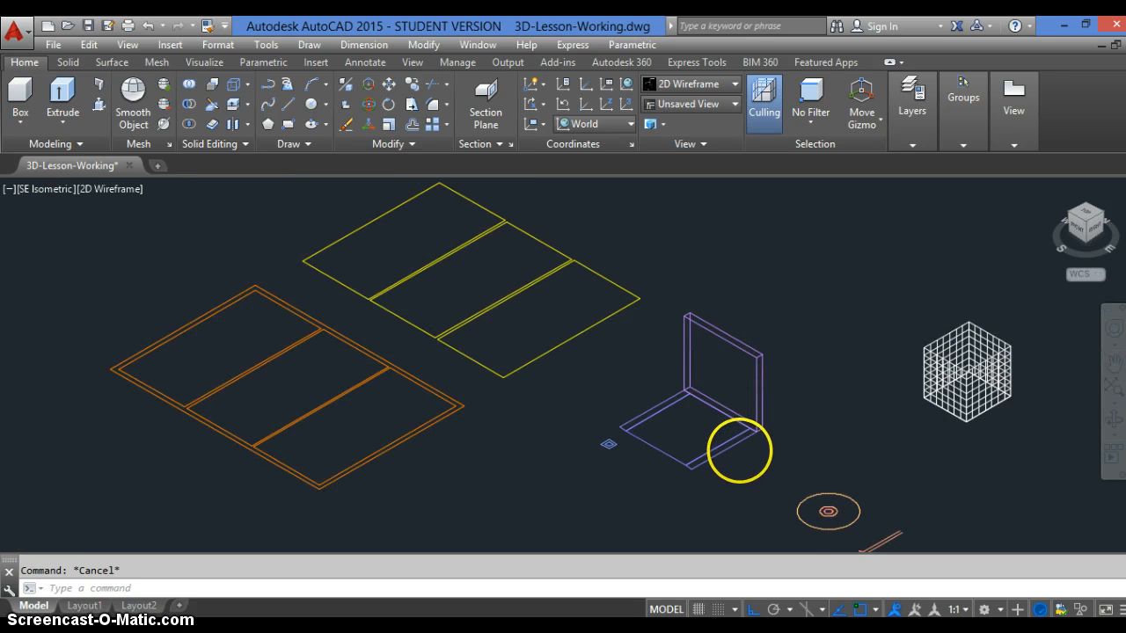
scroll(733, 448, "up", 2)
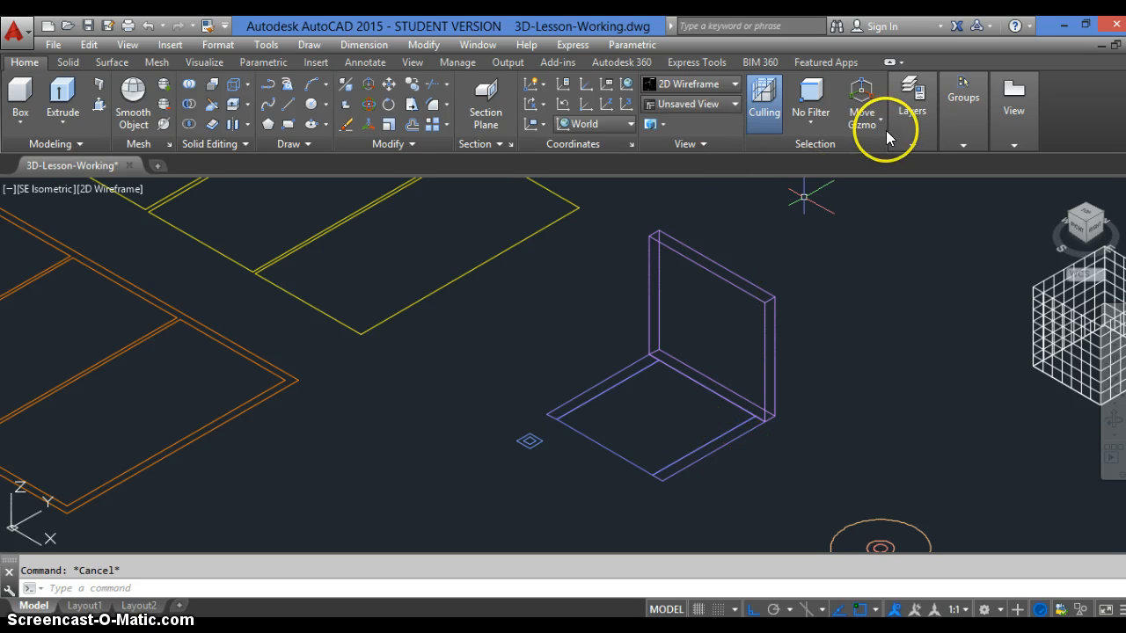
mouse_move(915, 136)
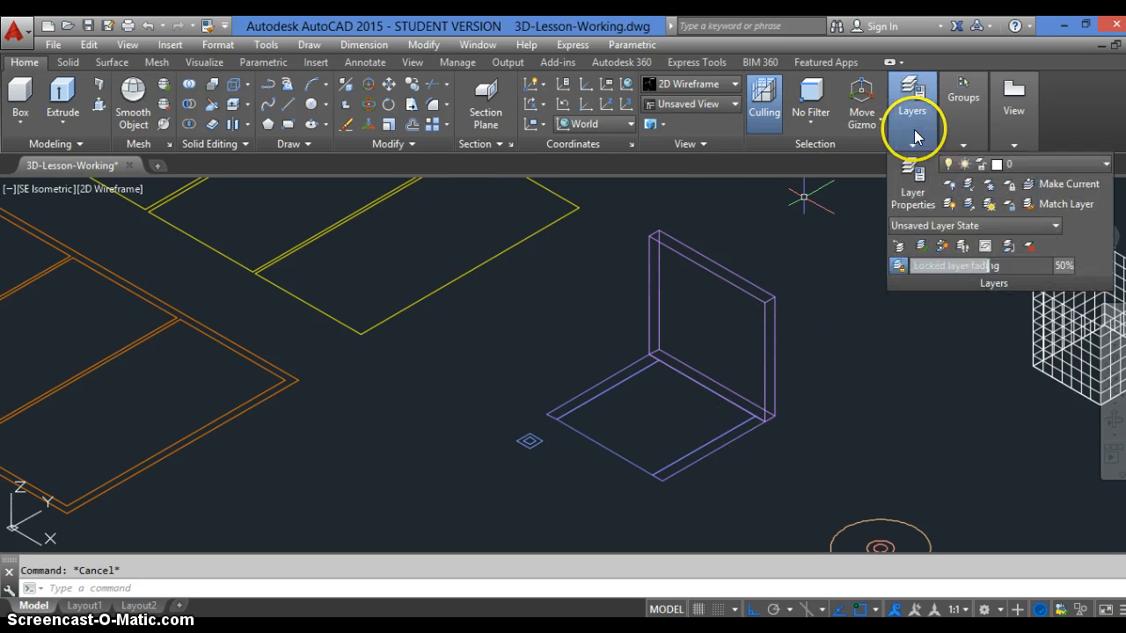
left_click(1038, 165)
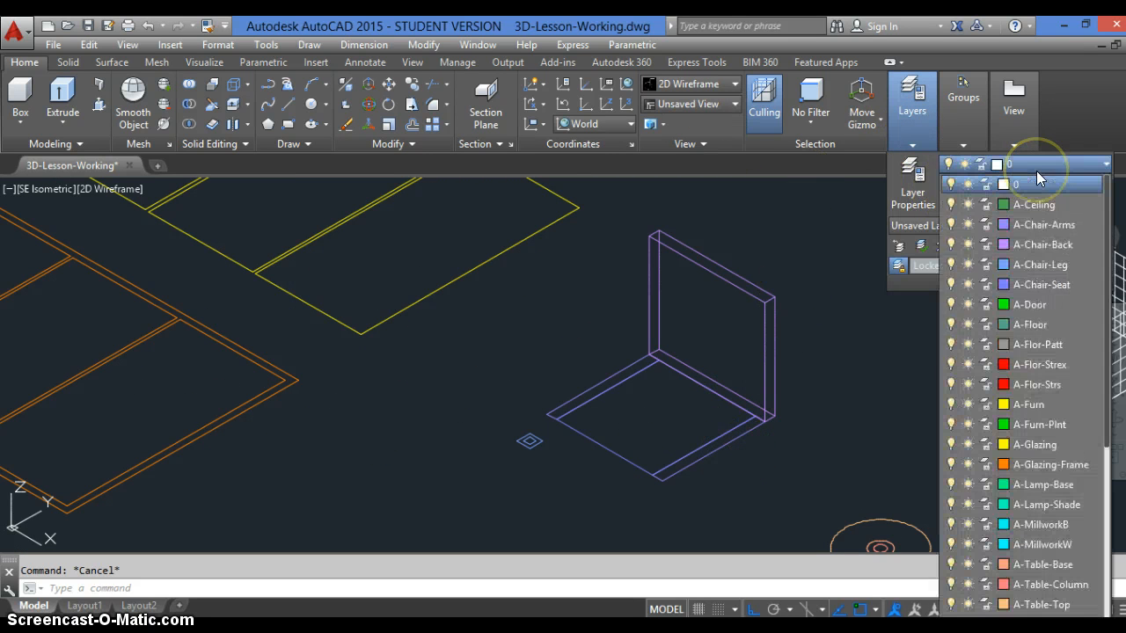
left_click(1044, 225)
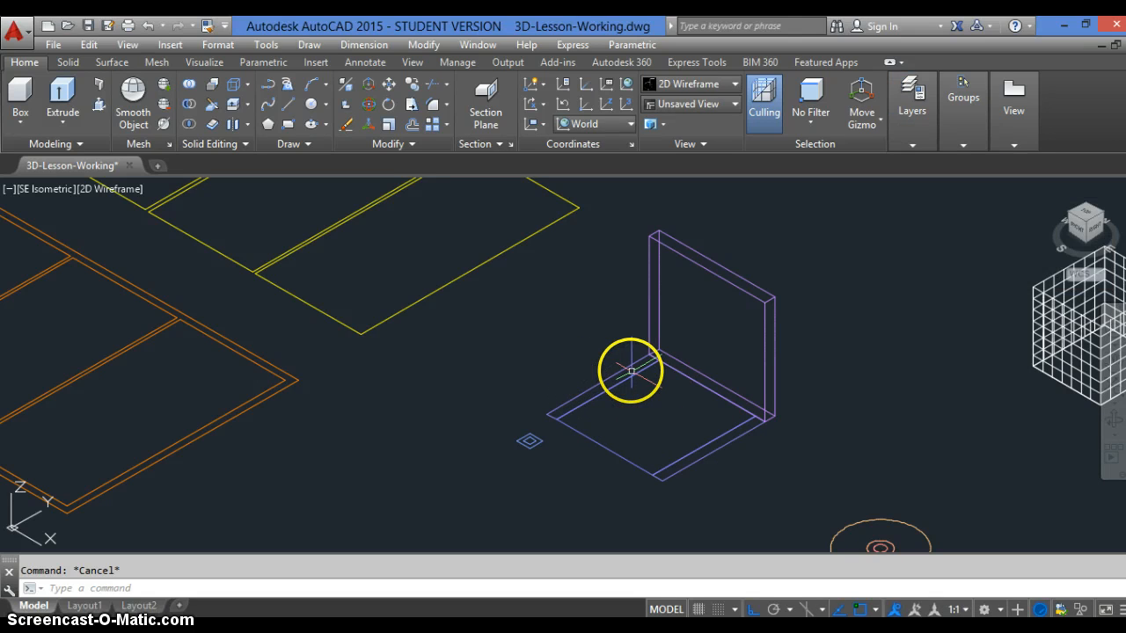
Step: Extrude the closed outline of the chair's left arm upward to a height of 20
type("ex")
key("Return")
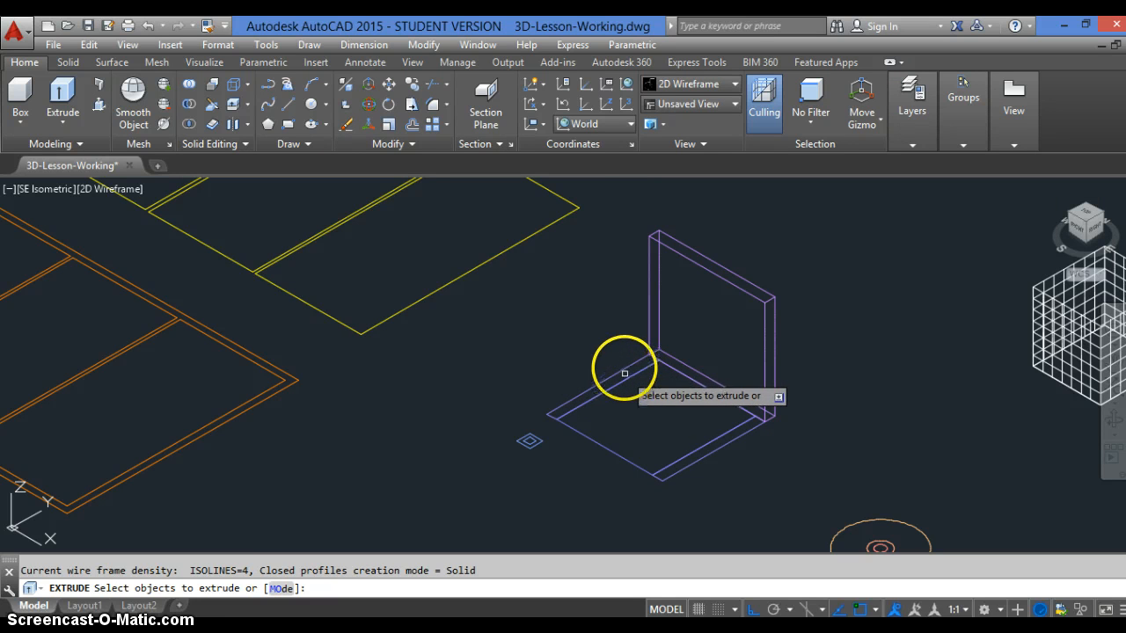
left_click(623, 367)
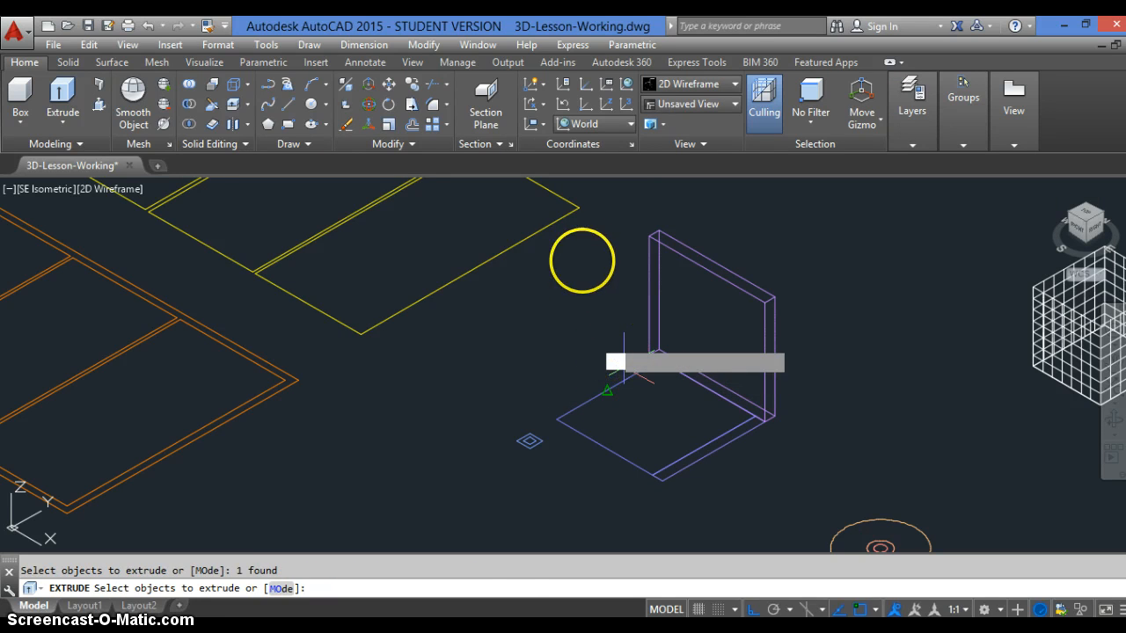
key("Return")
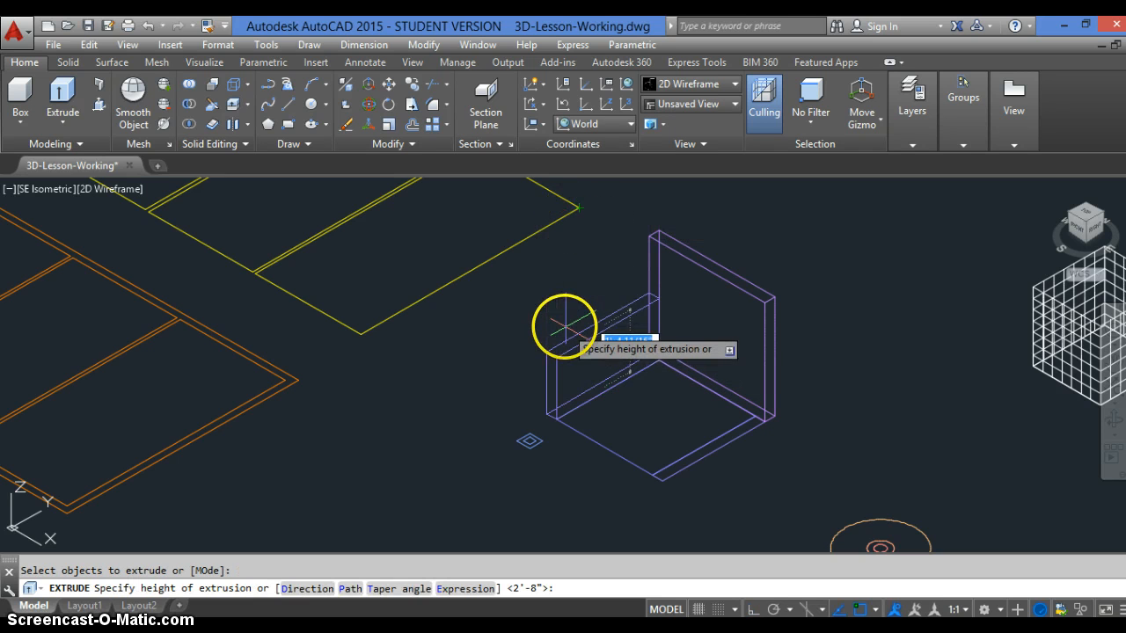
type("20")
key("Return")
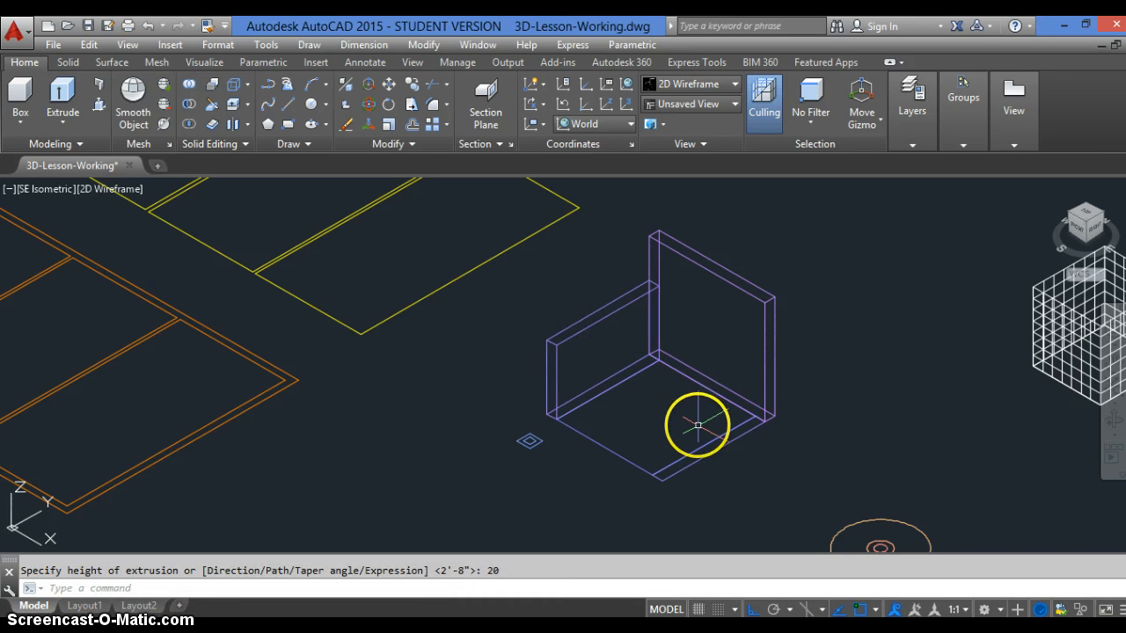
Step: Extrude the closed outline of the chair's right arm upward to the same height of 20
key("Return")
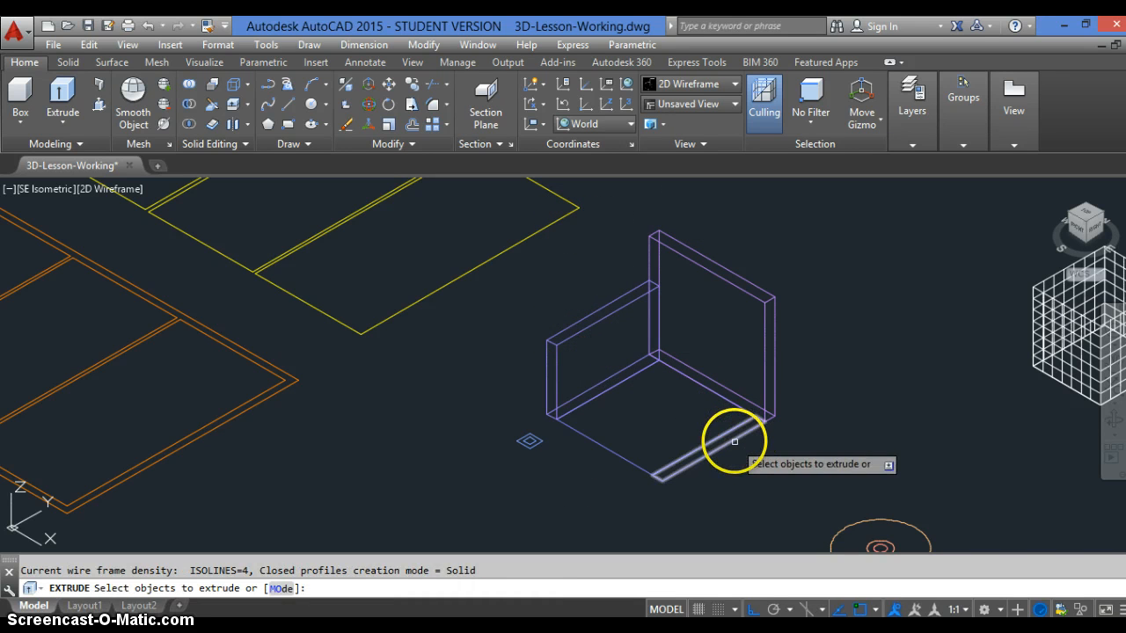
left_click(726, 441)
key("Return")
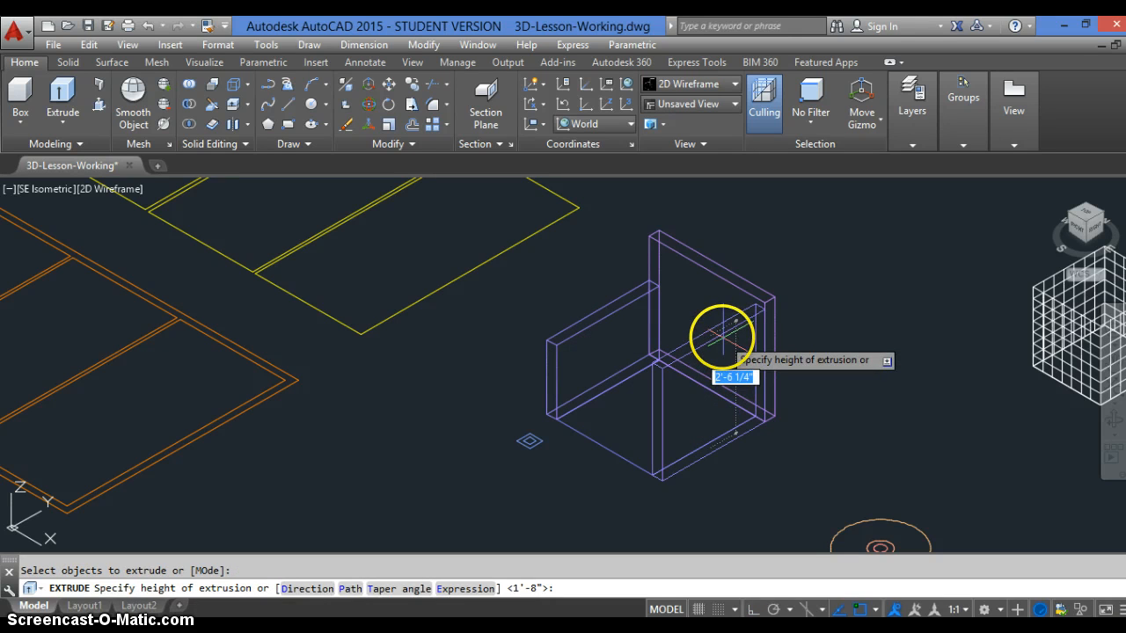
key("Return")
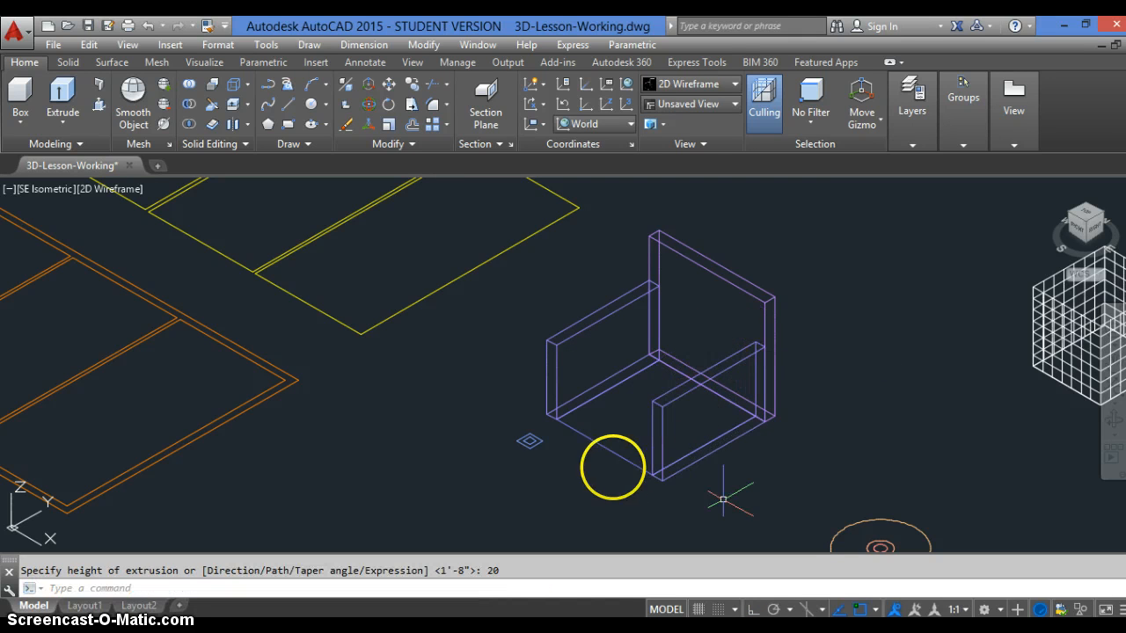
Step: Copy the chair seat outline straight out to the open area in front of the chair
scroll(579, 351, "down", 2)
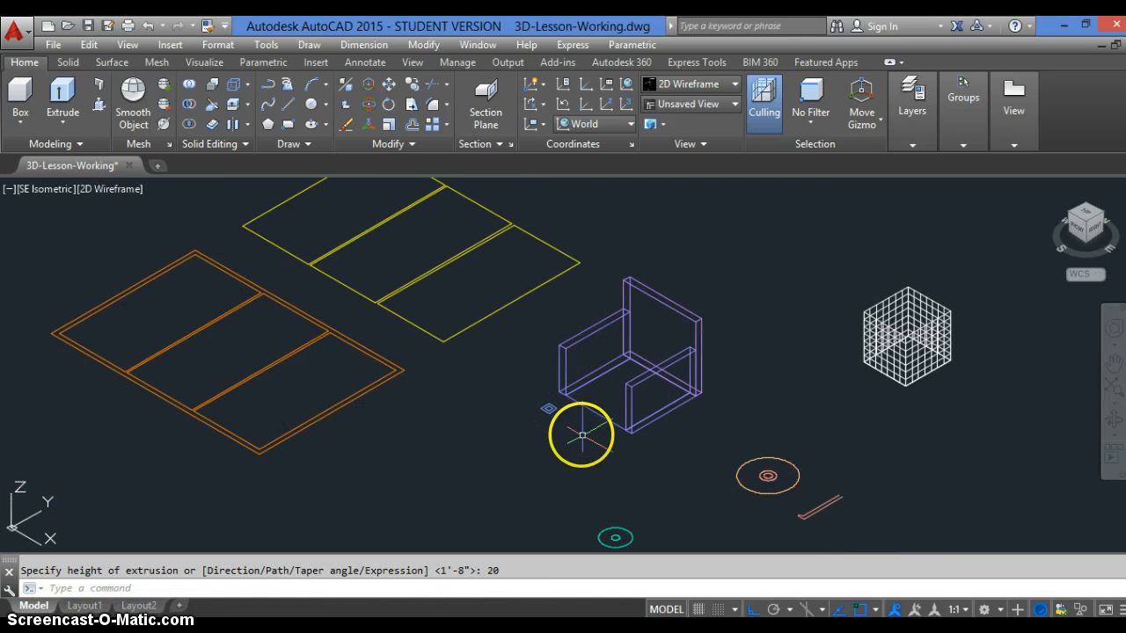
type("co")
key("Return")
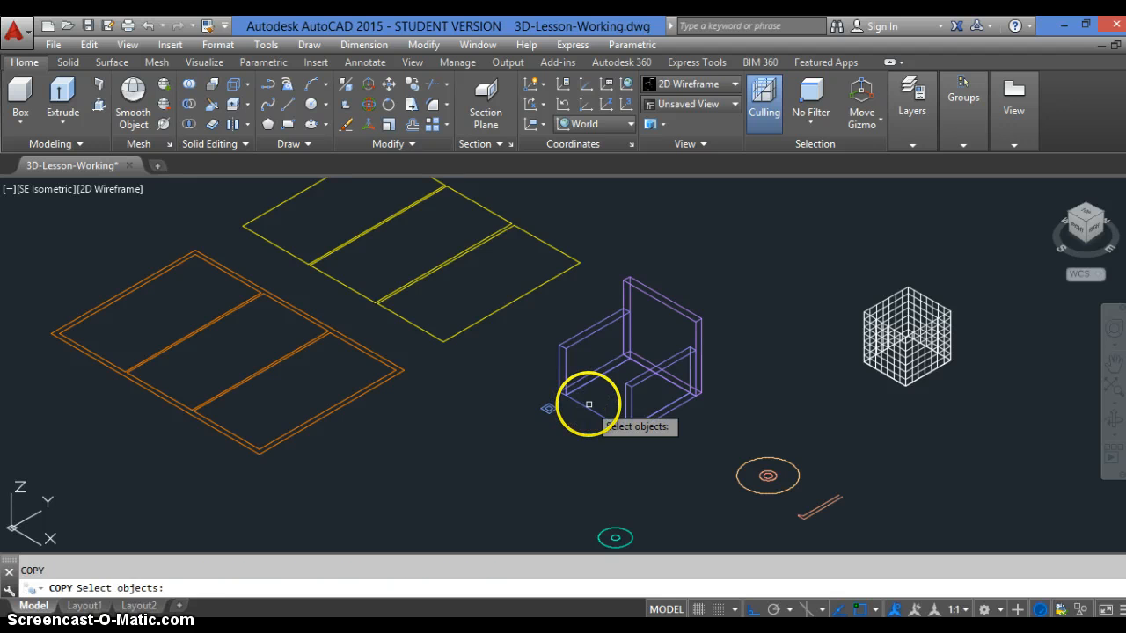
left_click(587, 400)
left_click(578, 432)
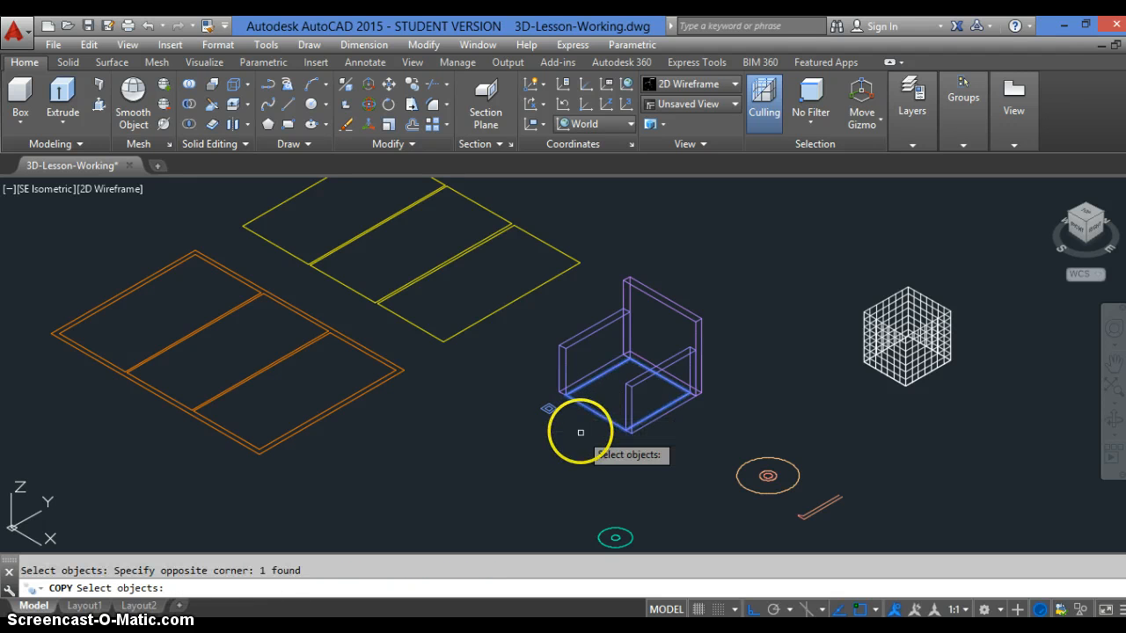
key("Return")
left_click(498, 467)
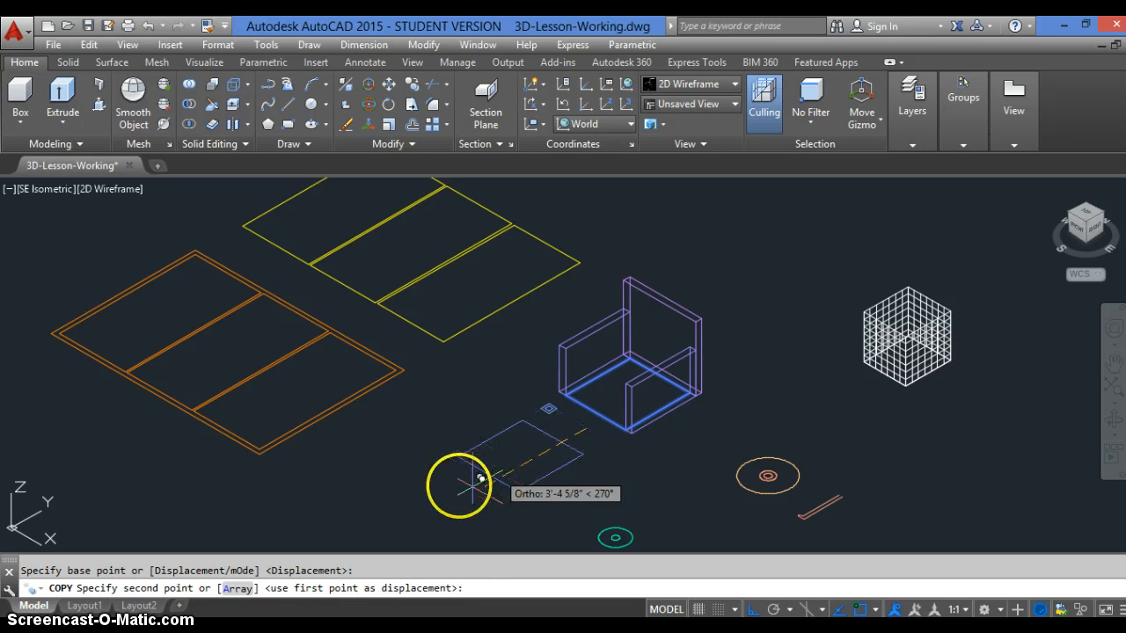
left_click(454, 482)
Step: Extrude the original seat outline between the chair arms upward to a height of 8
scroll(571, 421, "up", 2)
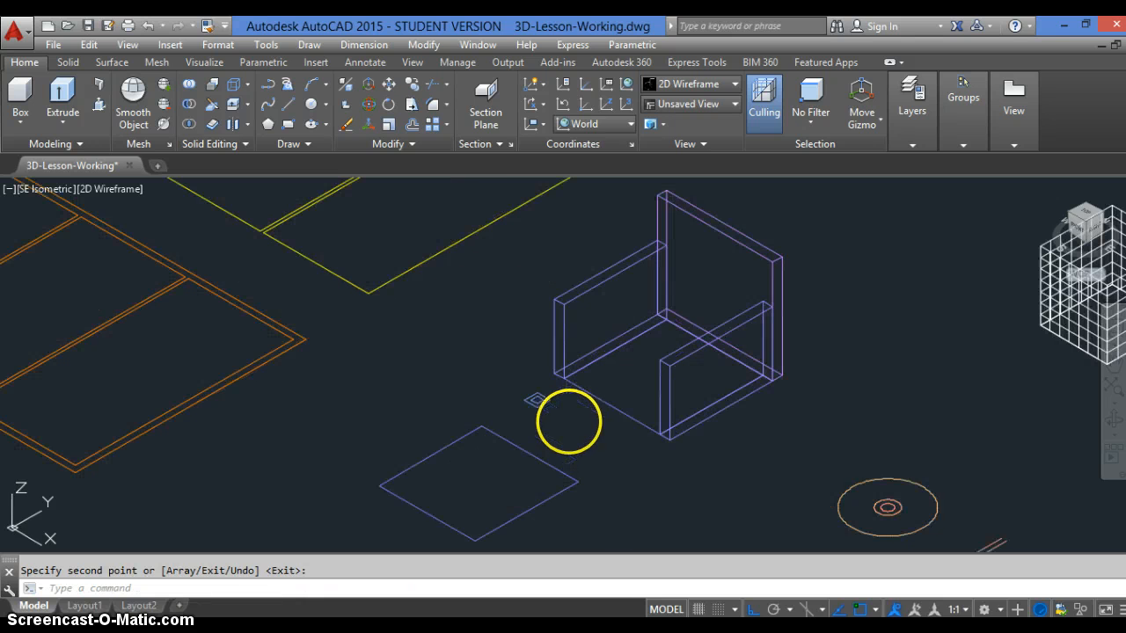
type("ext")
key("Return")
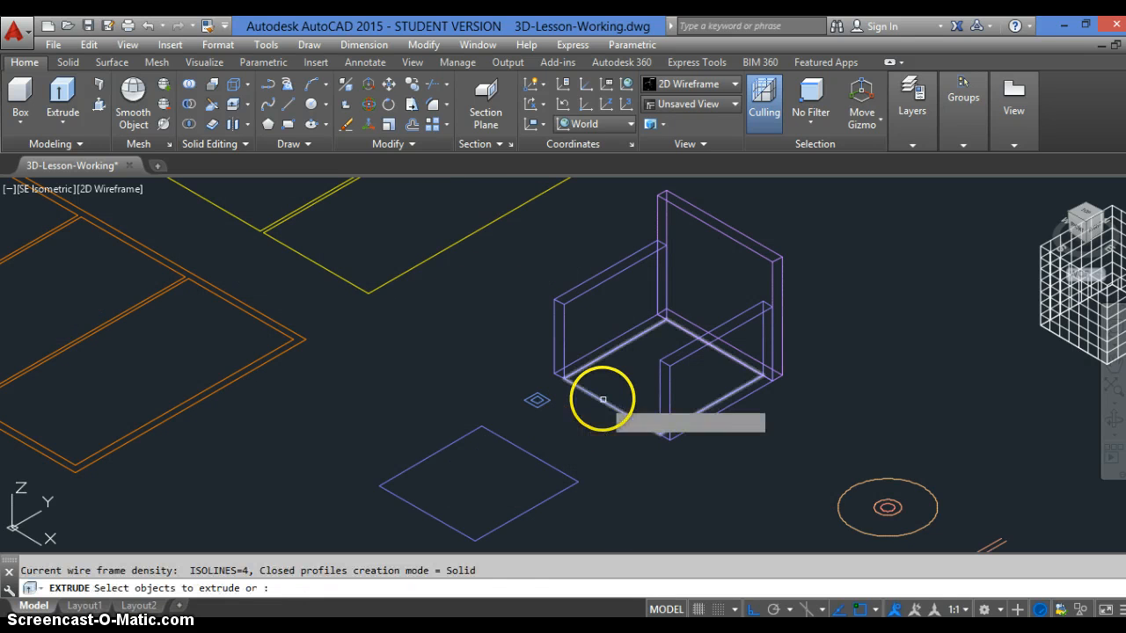
left_click(603, 399)
key("Return")
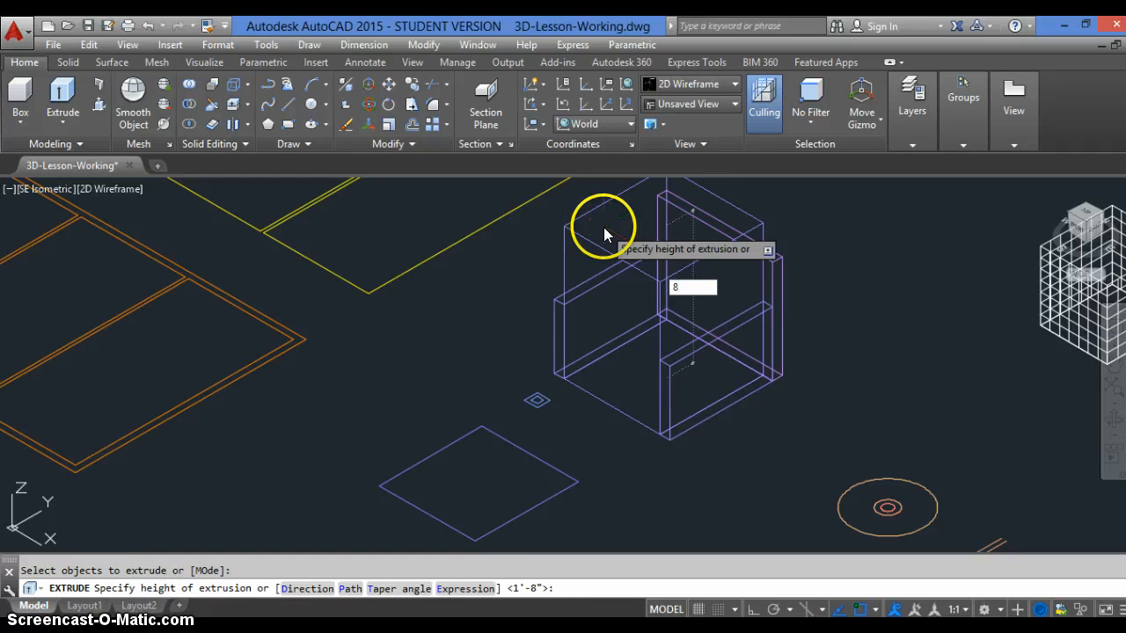
key("Return")
Step: Extrude the copied seat outline in front of the chair upward to a height of 6
key("Return")
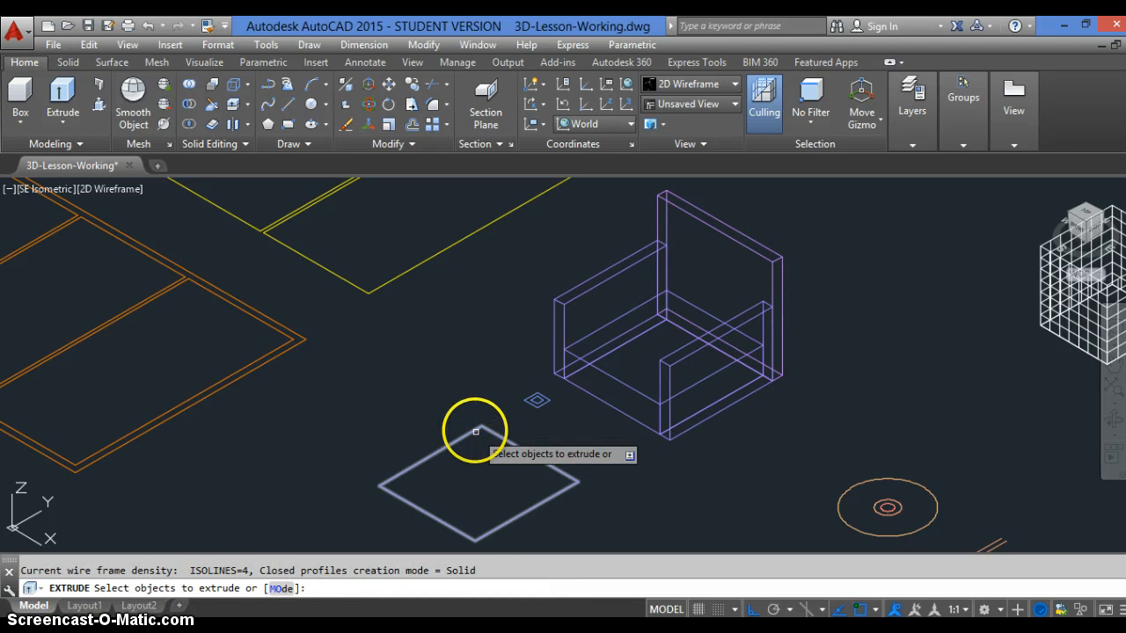
left_click(474, 432)
key("Return")
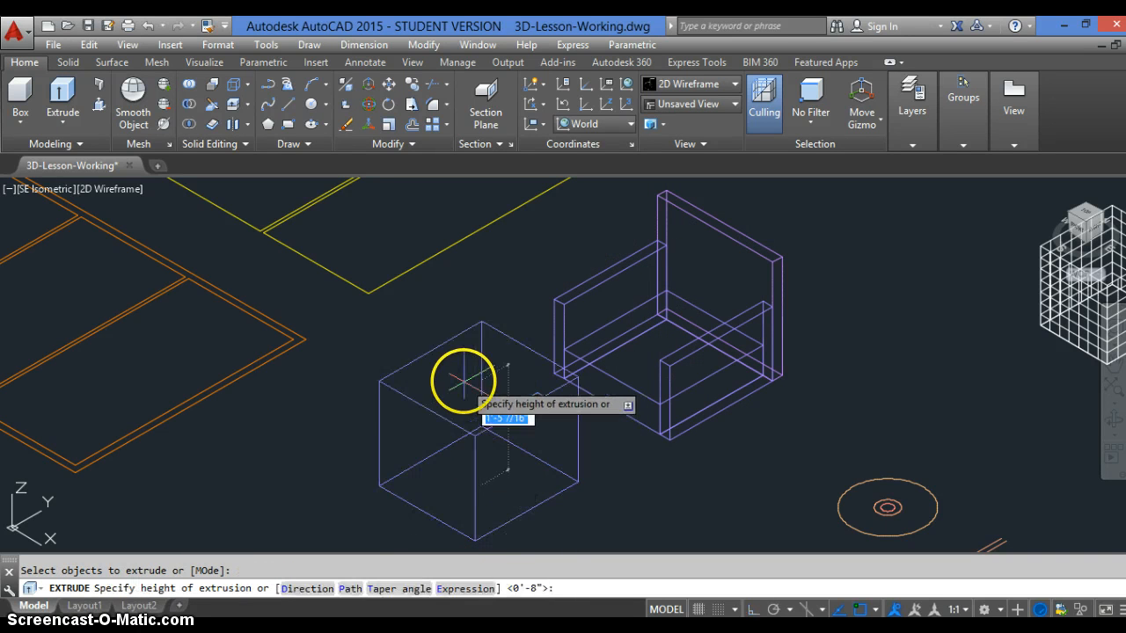
key("Return")
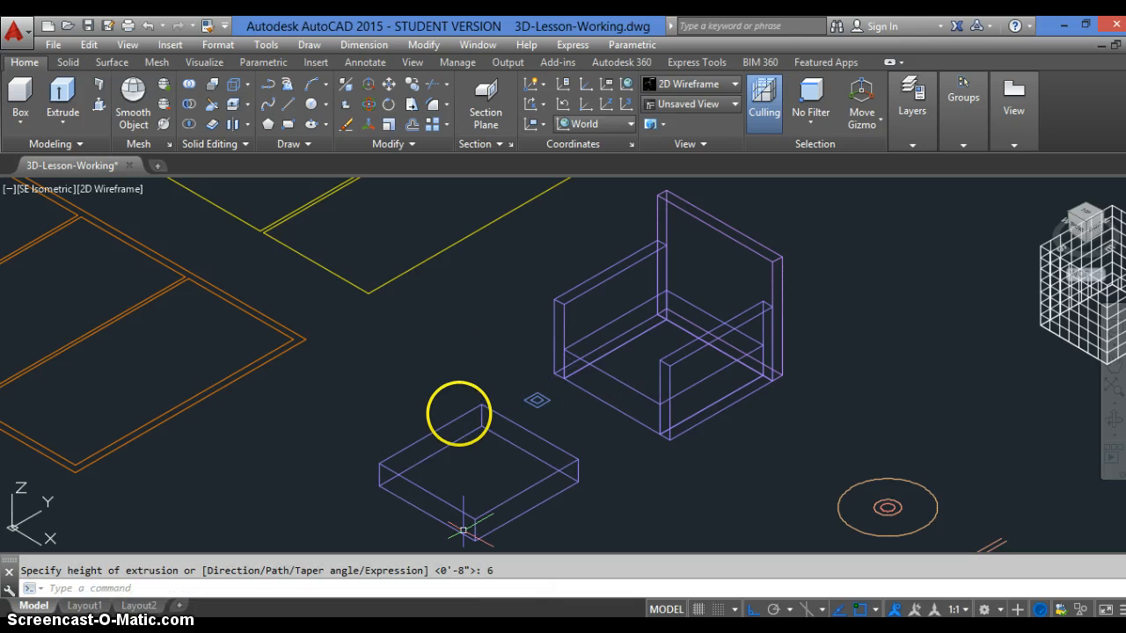
type("co")
key("Return")
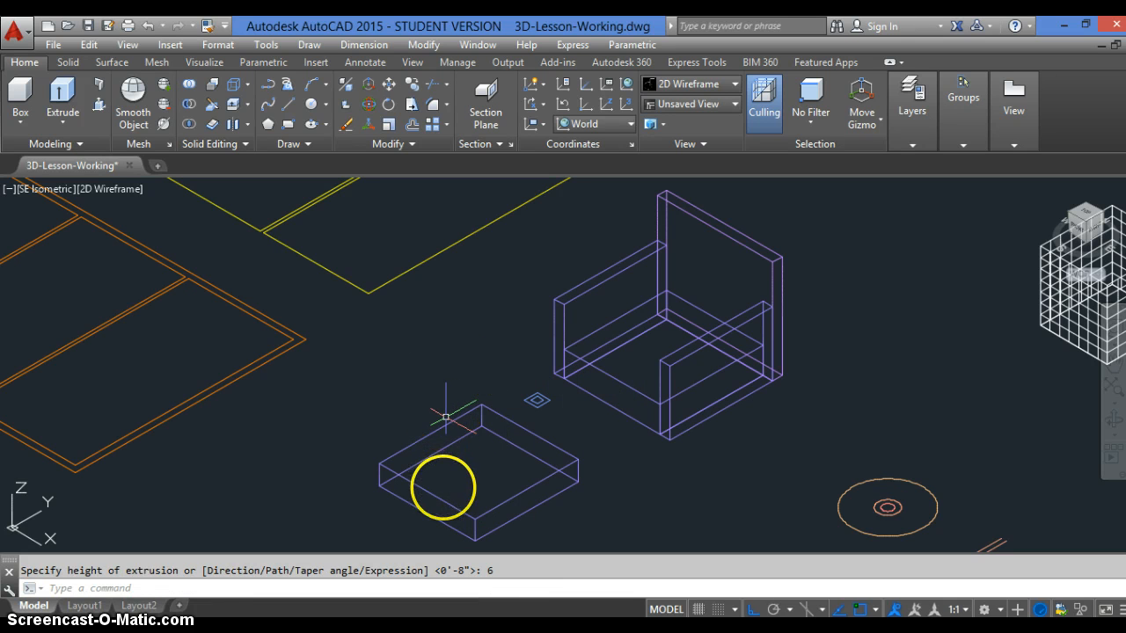
key("Escape")
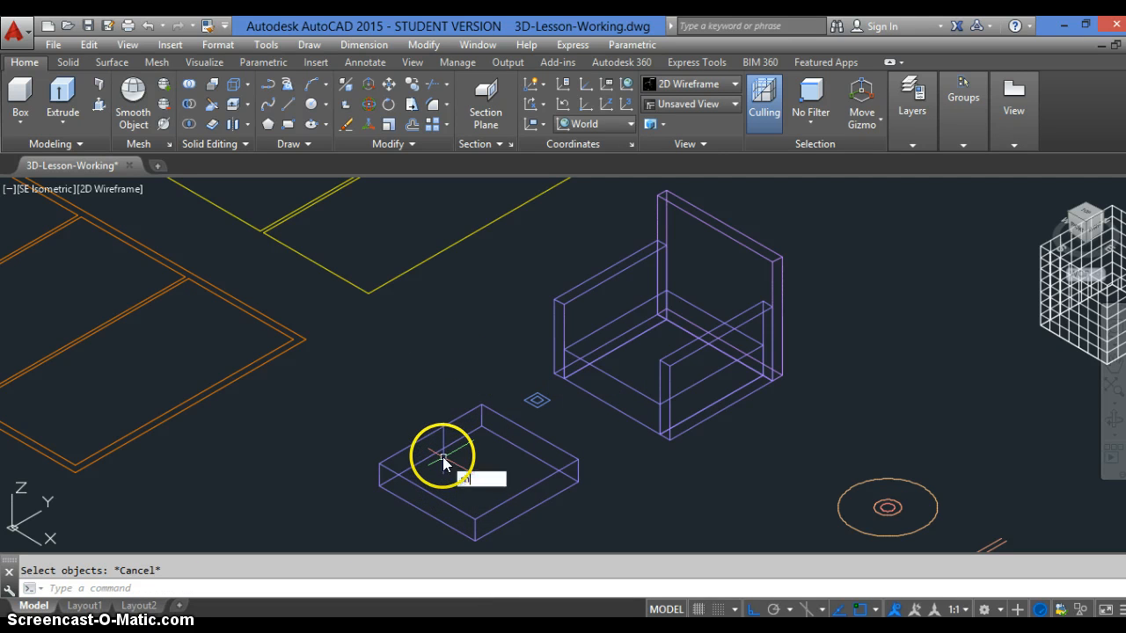
Step: Move the 6-high cushion by its lower left corner onto the matching top corner of the seat solid between the arms
type("m")
key("Return")
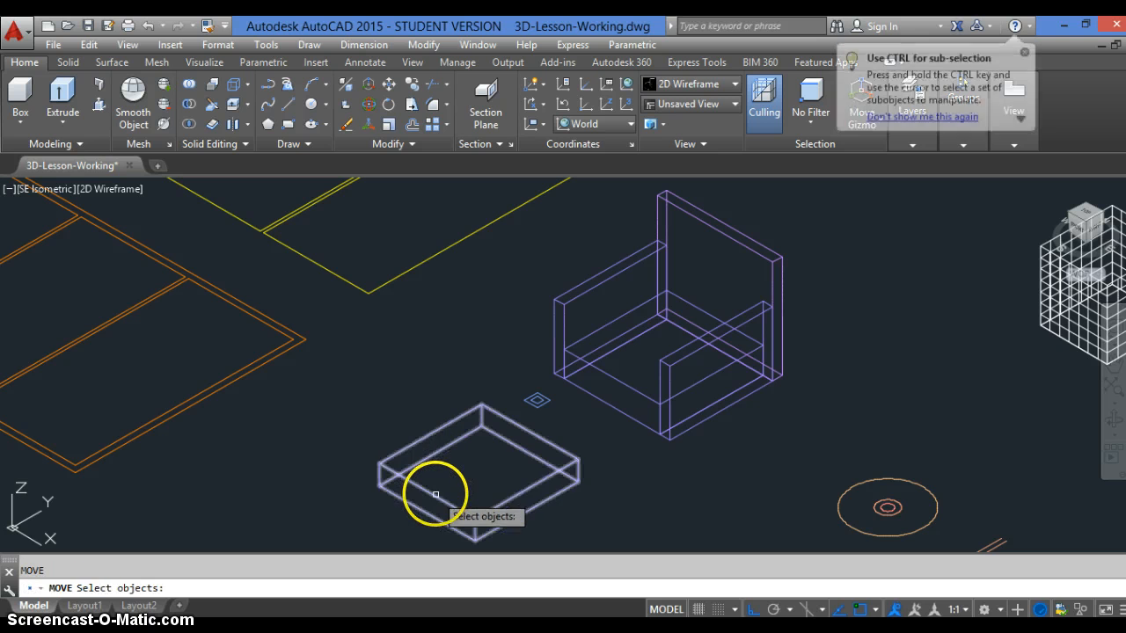
left_click(435, 494)
key("Return")
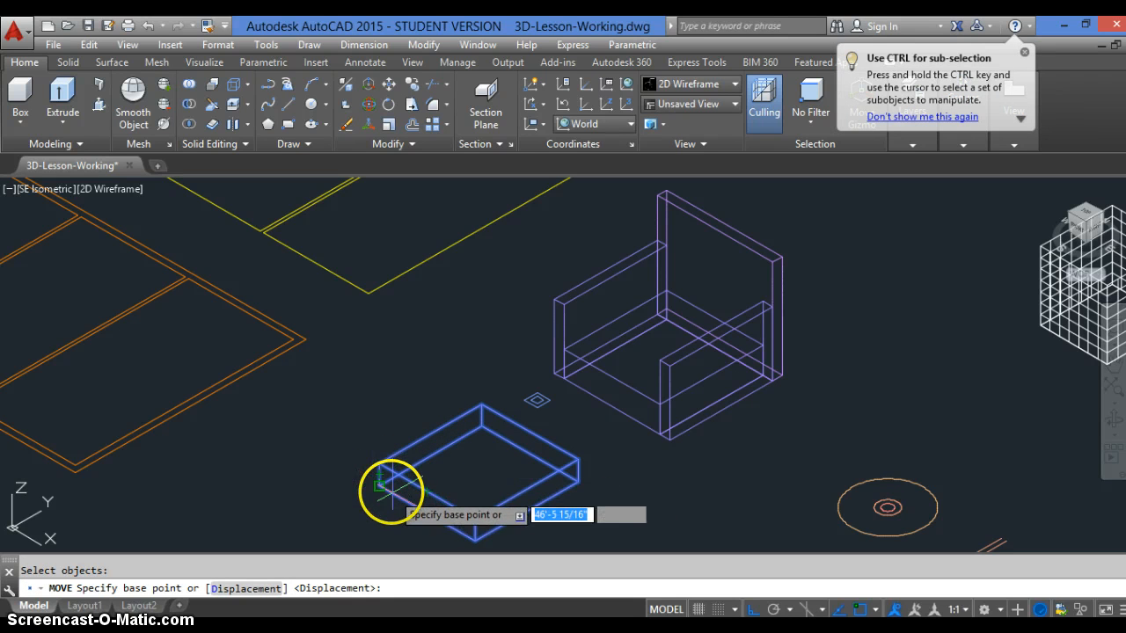
left_click(380, 485)
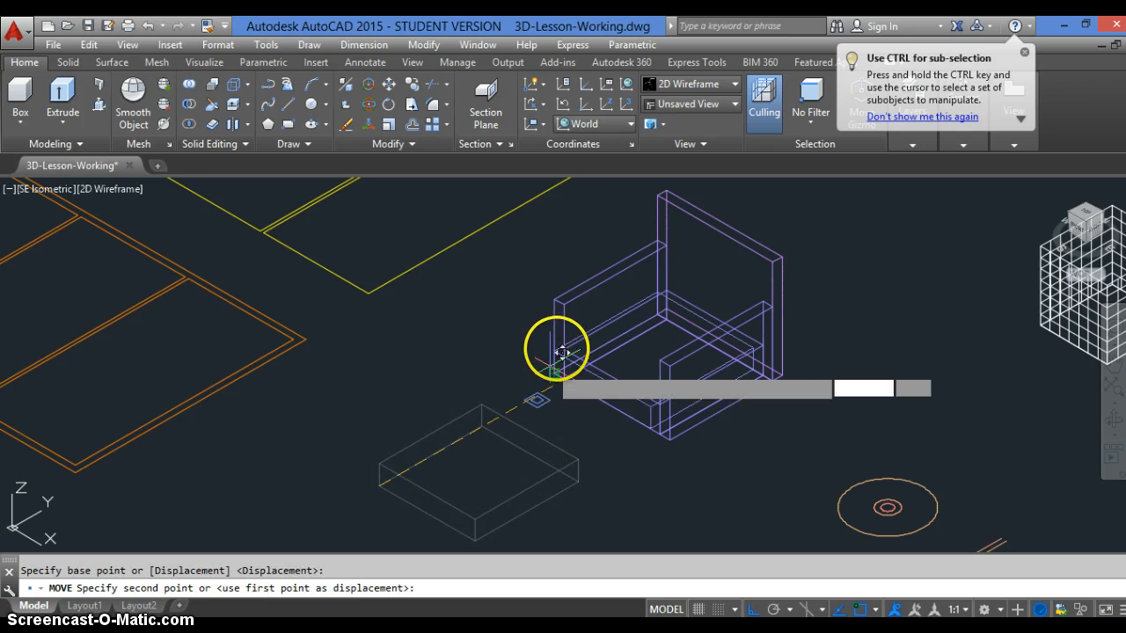
scroll(561, 351, "up", 5)
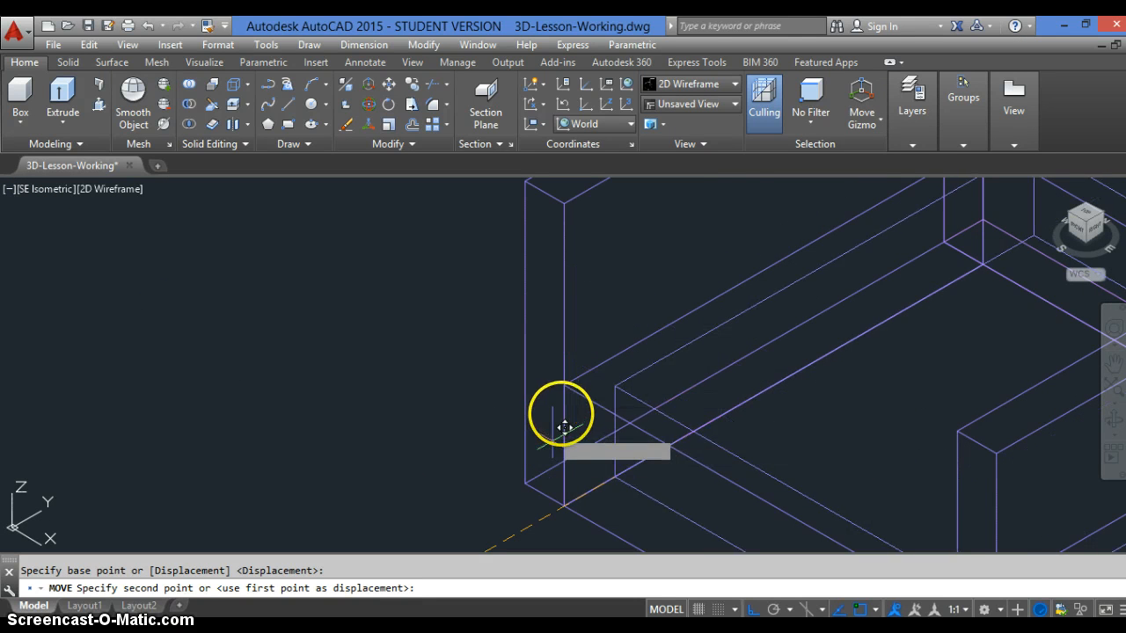
left_click(563, 398)
scroll(516, 422, "down", 5)
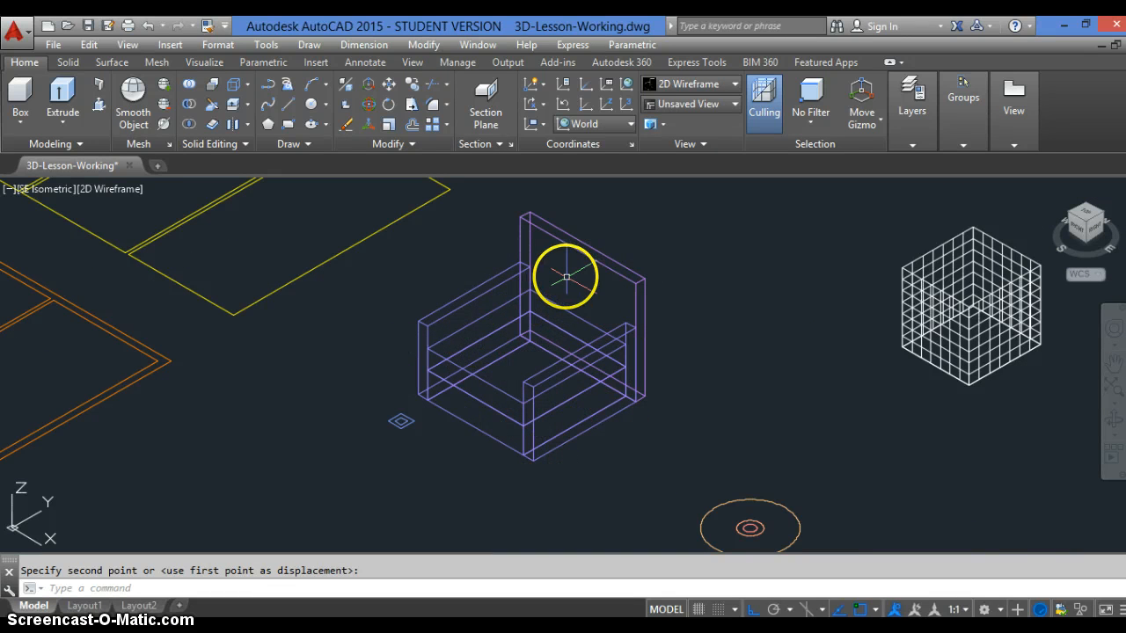
Step: Move both stacked seat solids to the A-Chair-Seat layer
left_click(507, 385)
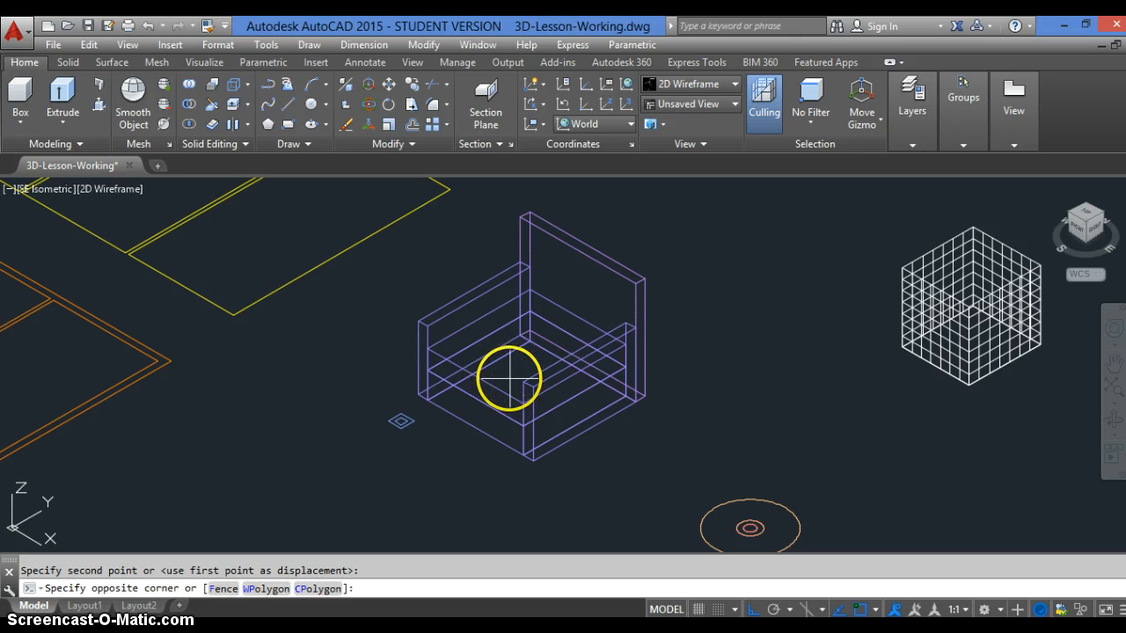
left_click(486, 435)
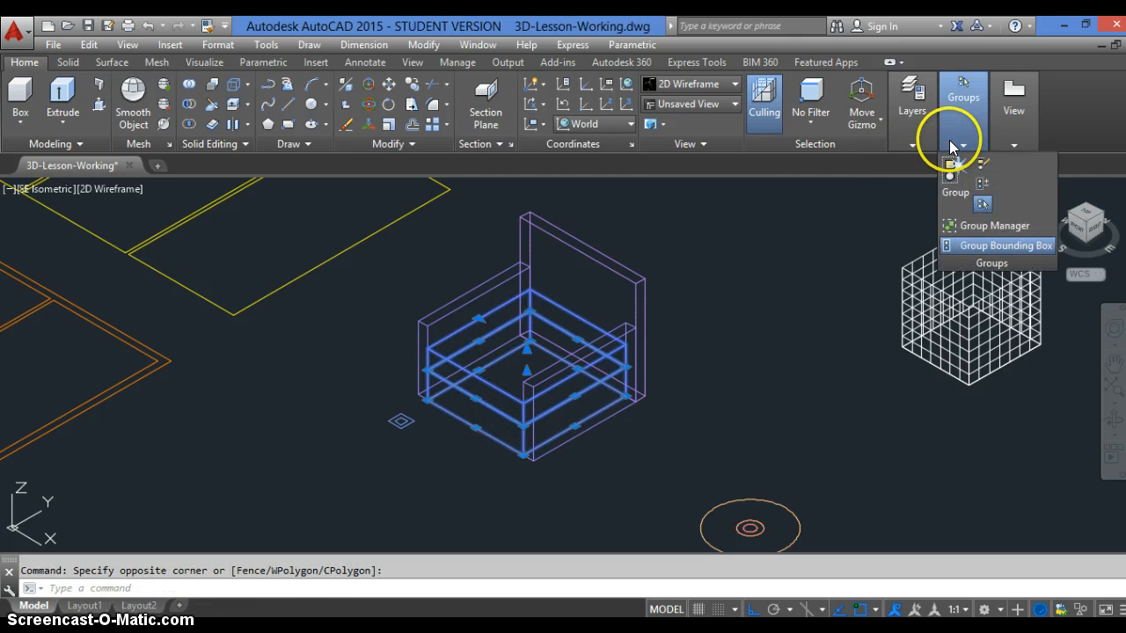
mouse_move(903, 149)
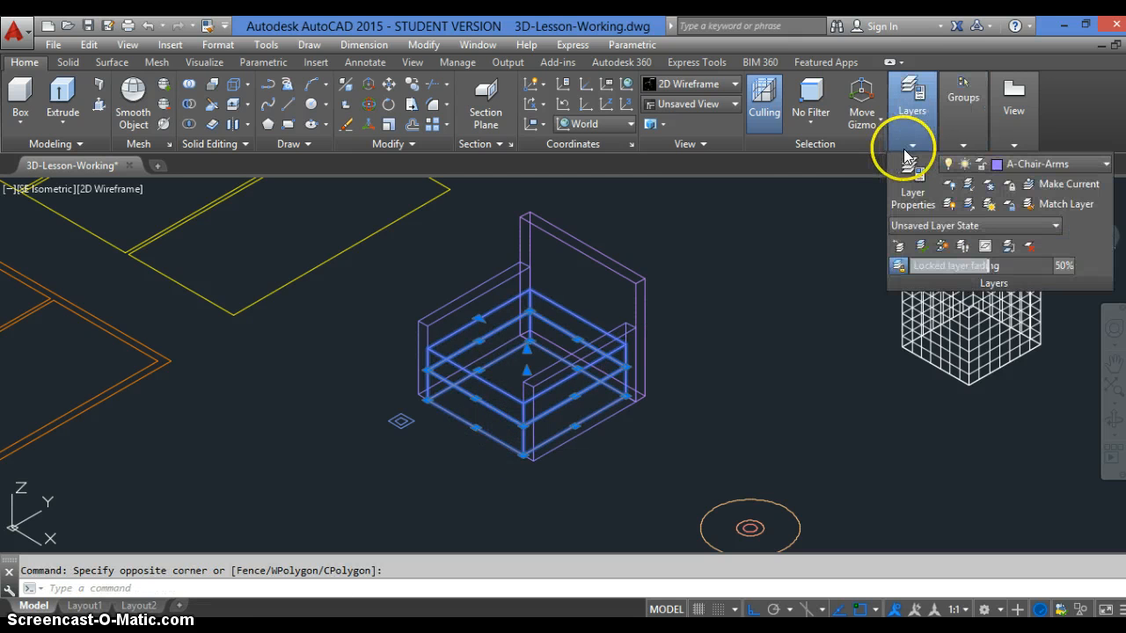
left_click(1088, 167)
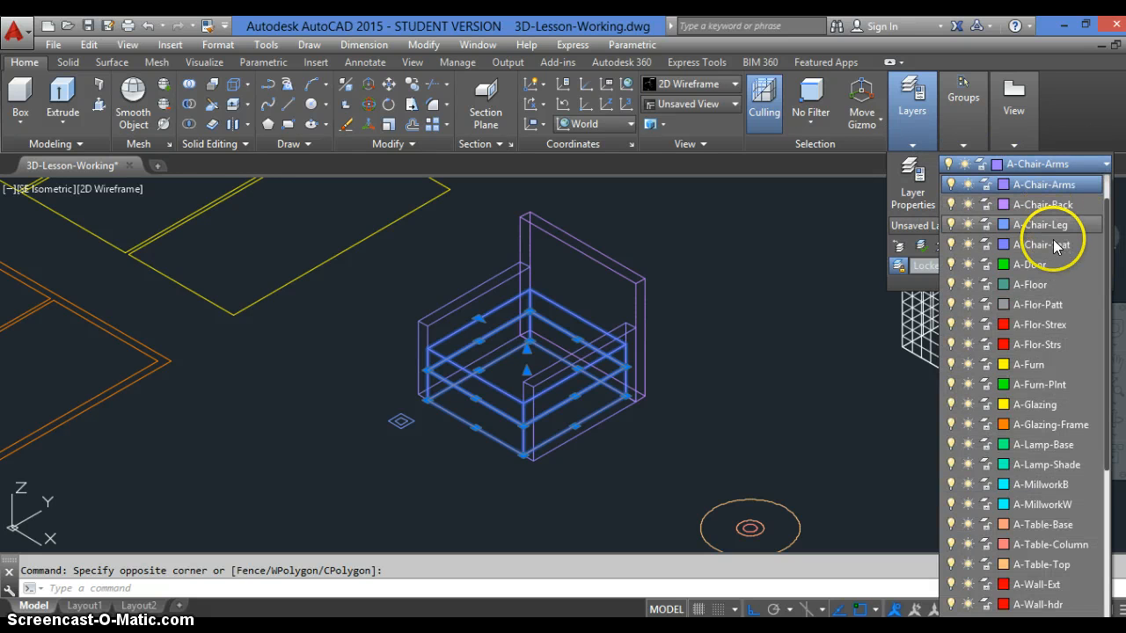
left_click(1054, 248)
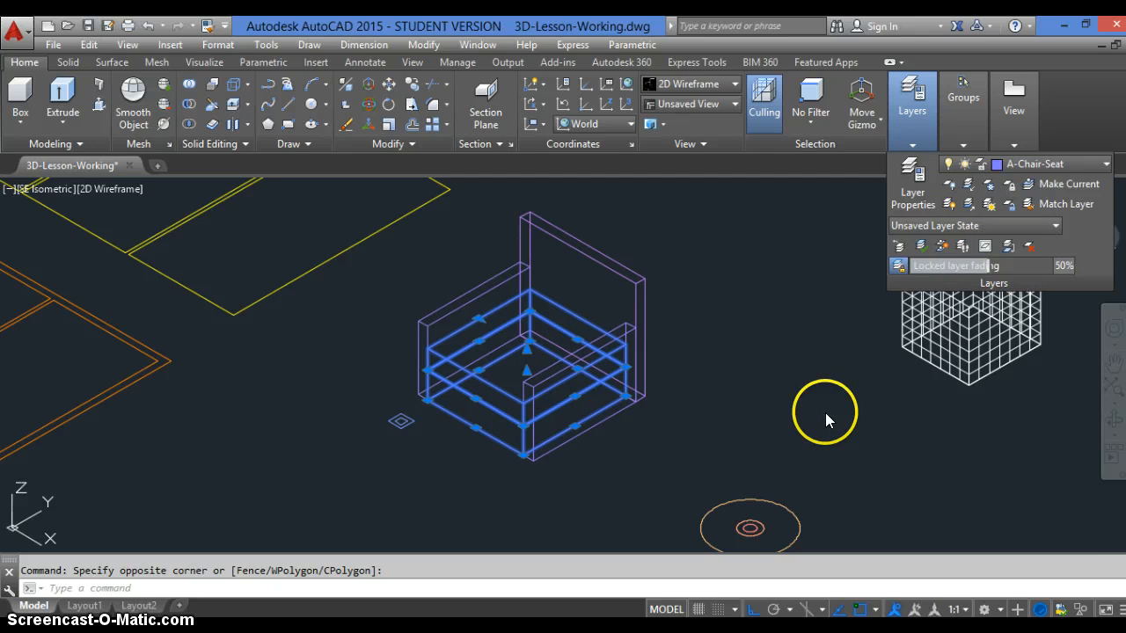
Step: Make A-Chair-Leg the current layer for the leg squares beside the chair
key("Escape")
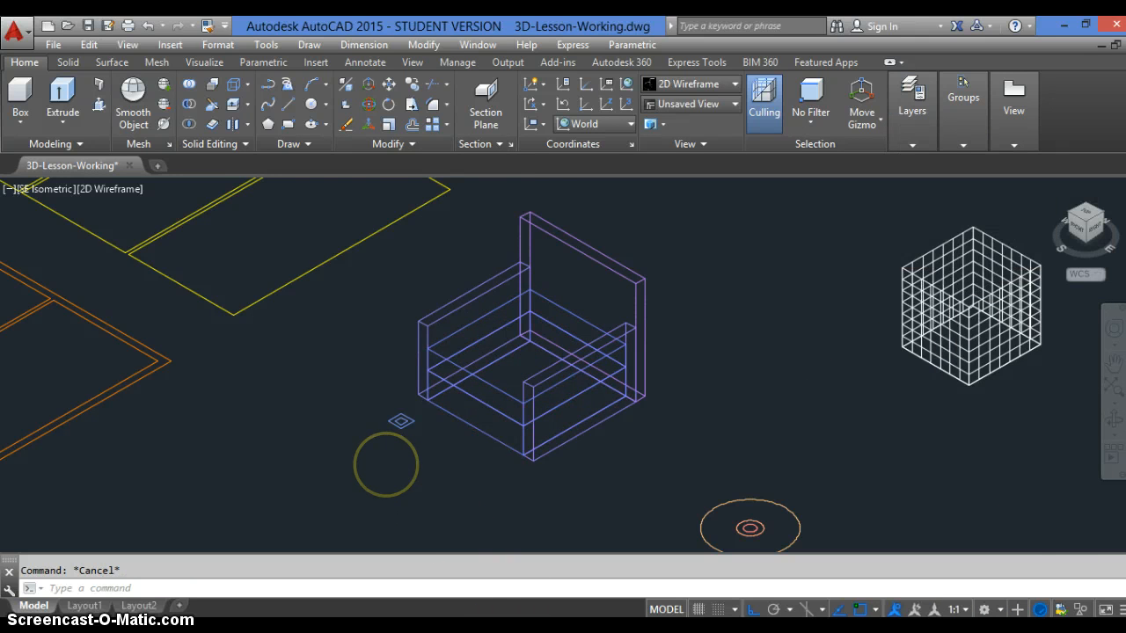
scroll(385, 463, "up", 3)
scroll(386, 464, "down", 3)
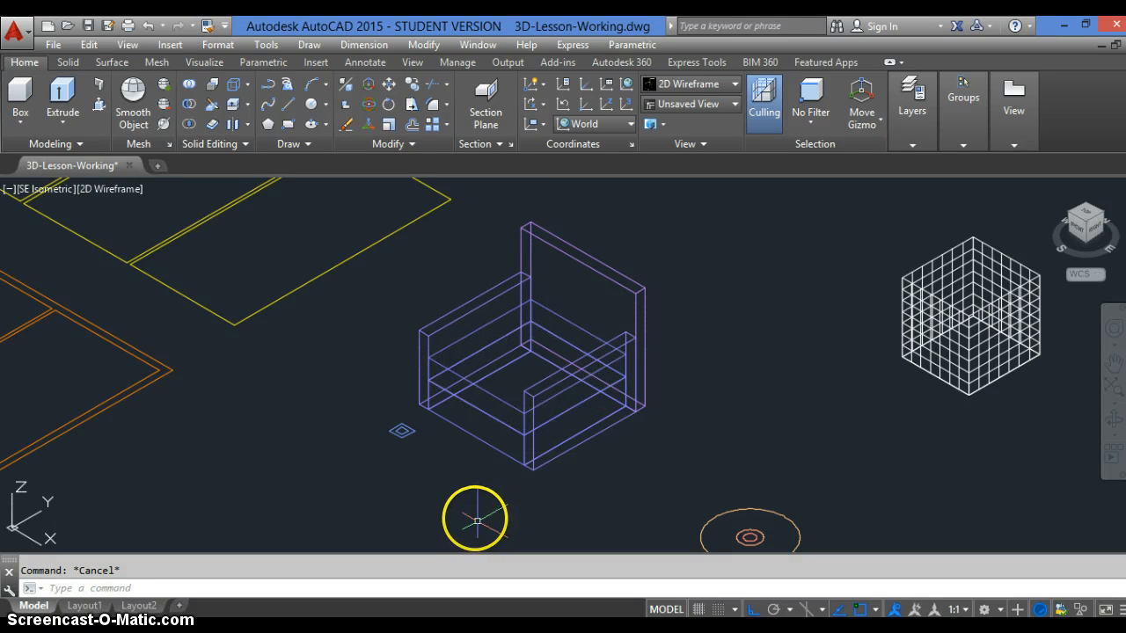
scroll(420, 460, "up", 2)
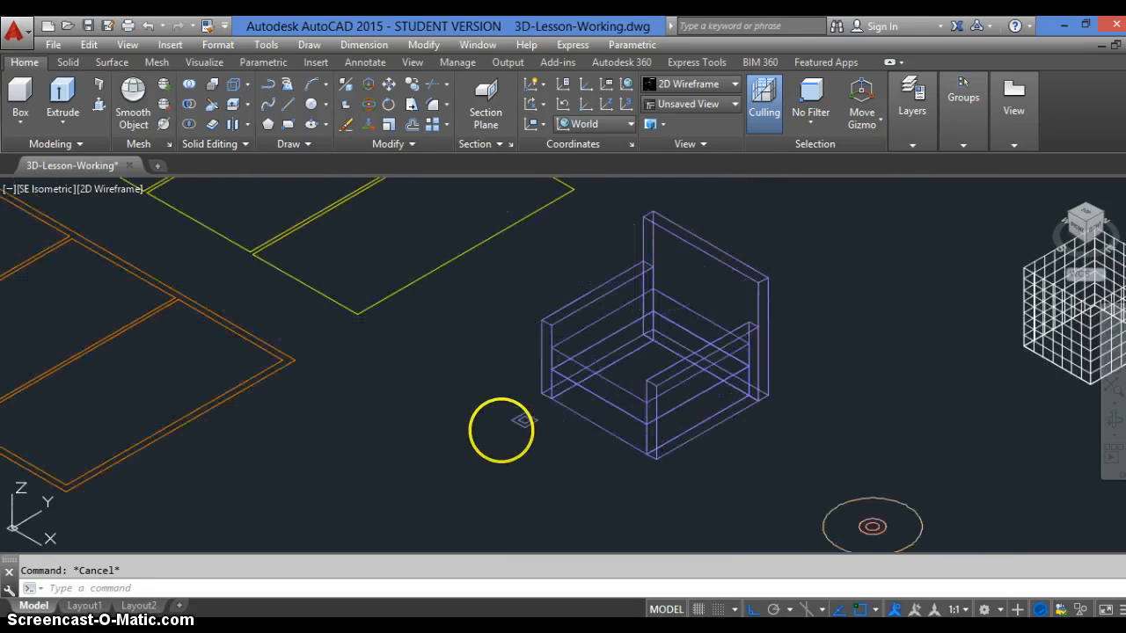
scroll(747, 428, "down", 2)
scroll(522, 378, "up", 2)
scroll(594, 450, "up", 2)
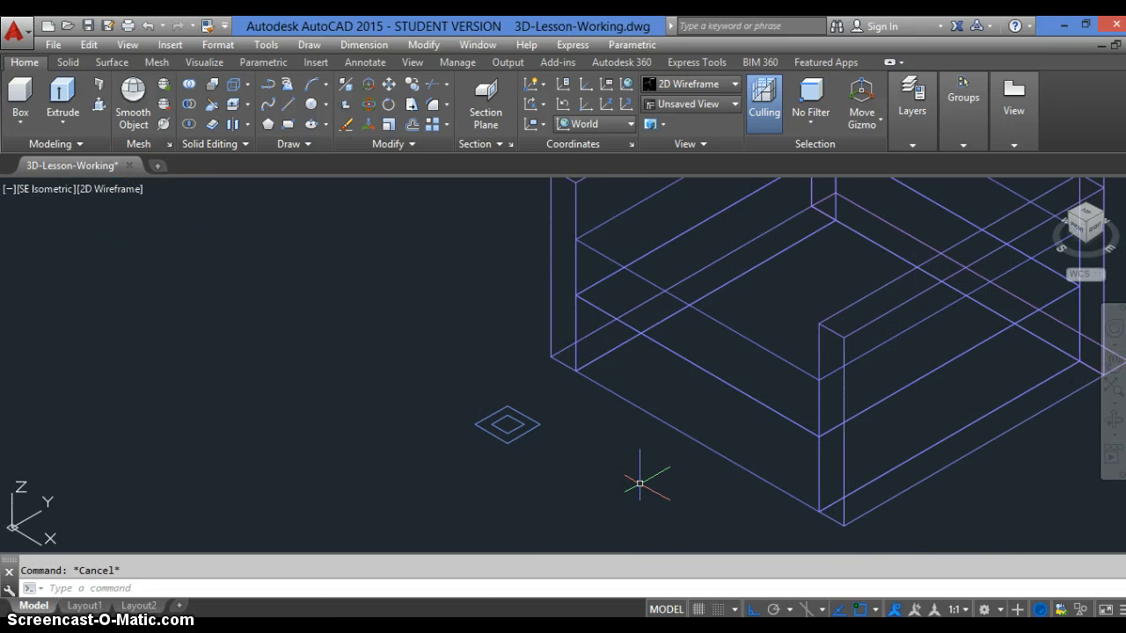
scroll(492, 422, "up", 2)
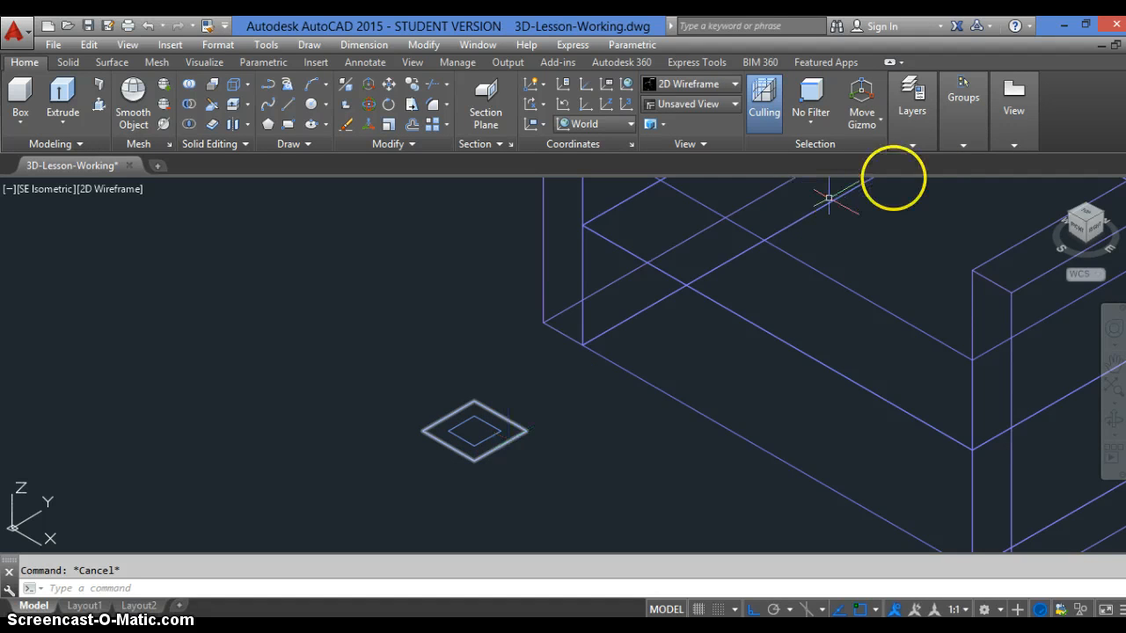
left_click(923, 141)
left_click(1046, 163)
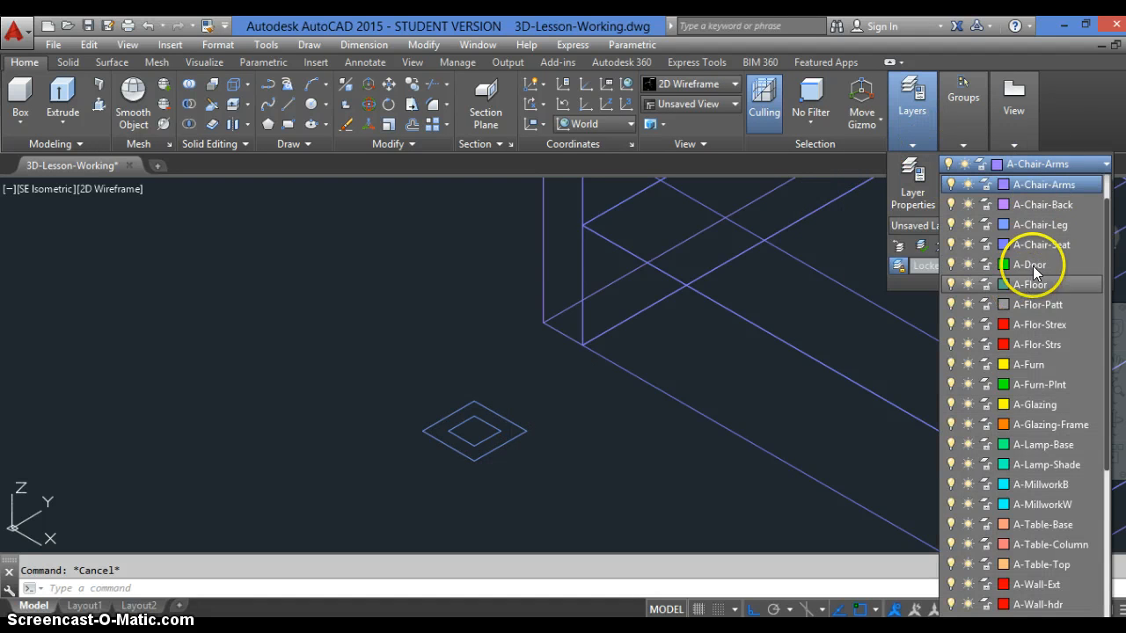
left_click(1061, 223)
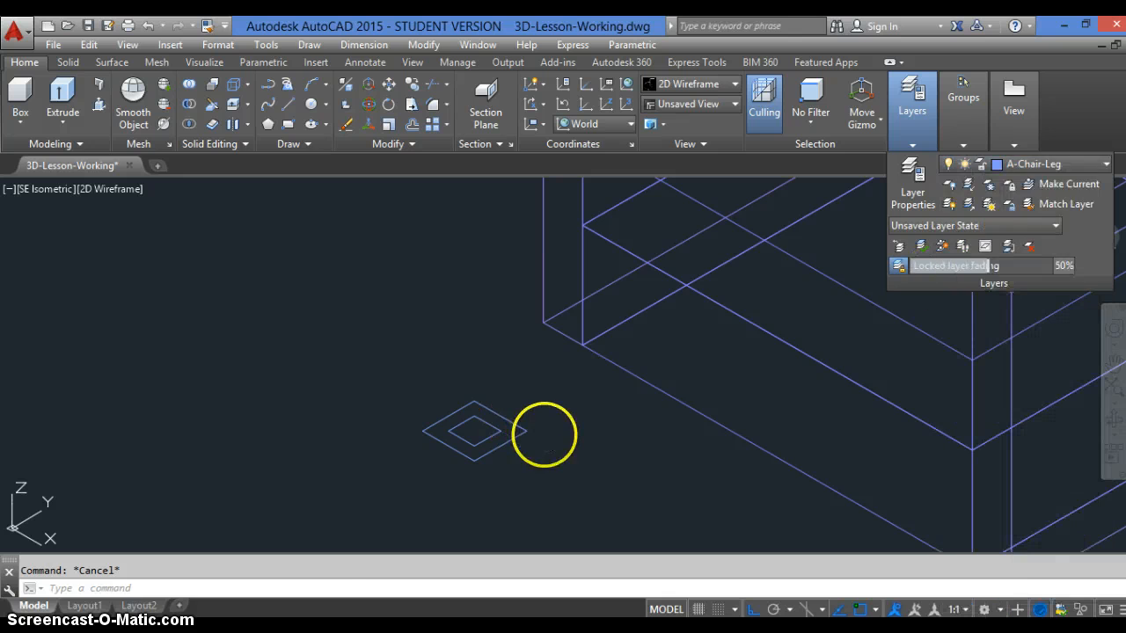
left_click(598, 437)
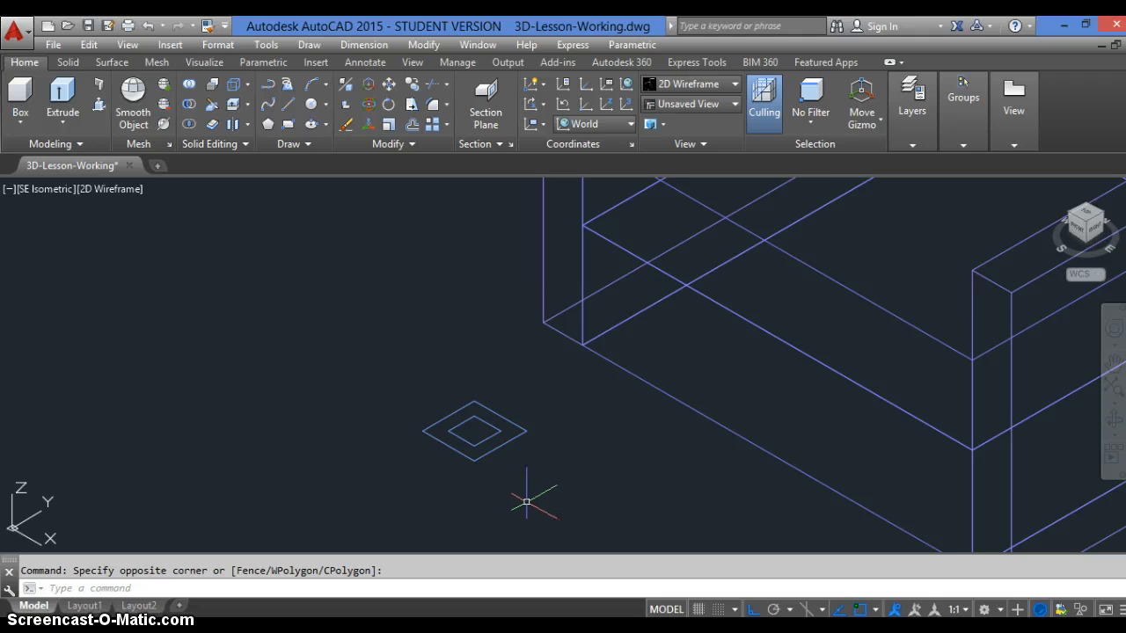
Step: Move the larger leg square straight up by 4 with the relative displacement 0,0,4
type("m")
key("Return")
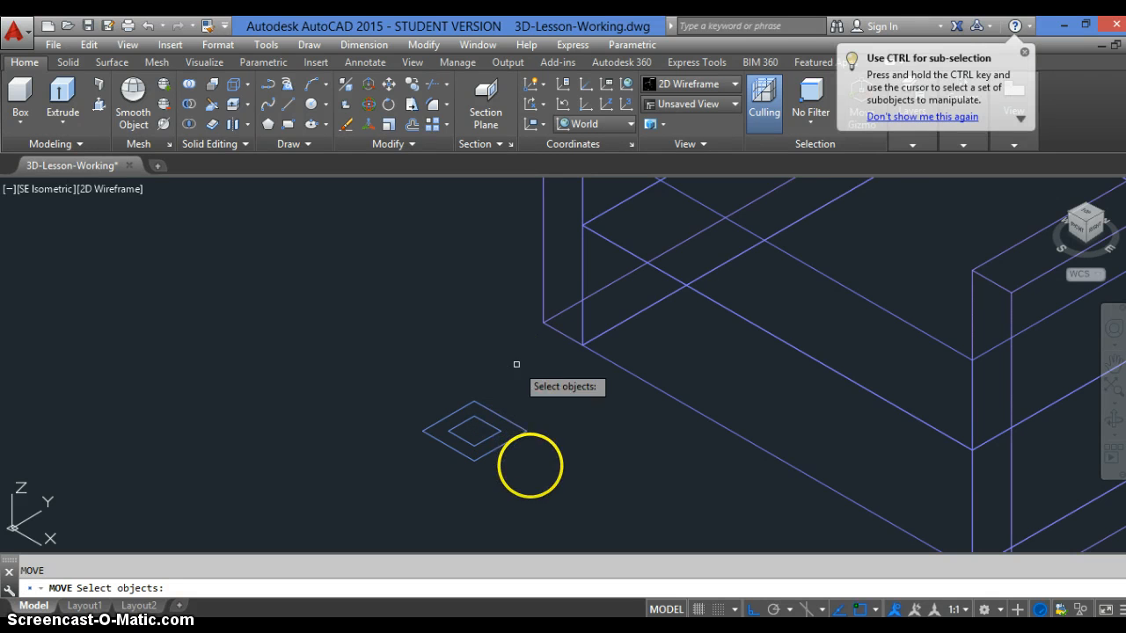
left_click(514, 439)
key("Return")
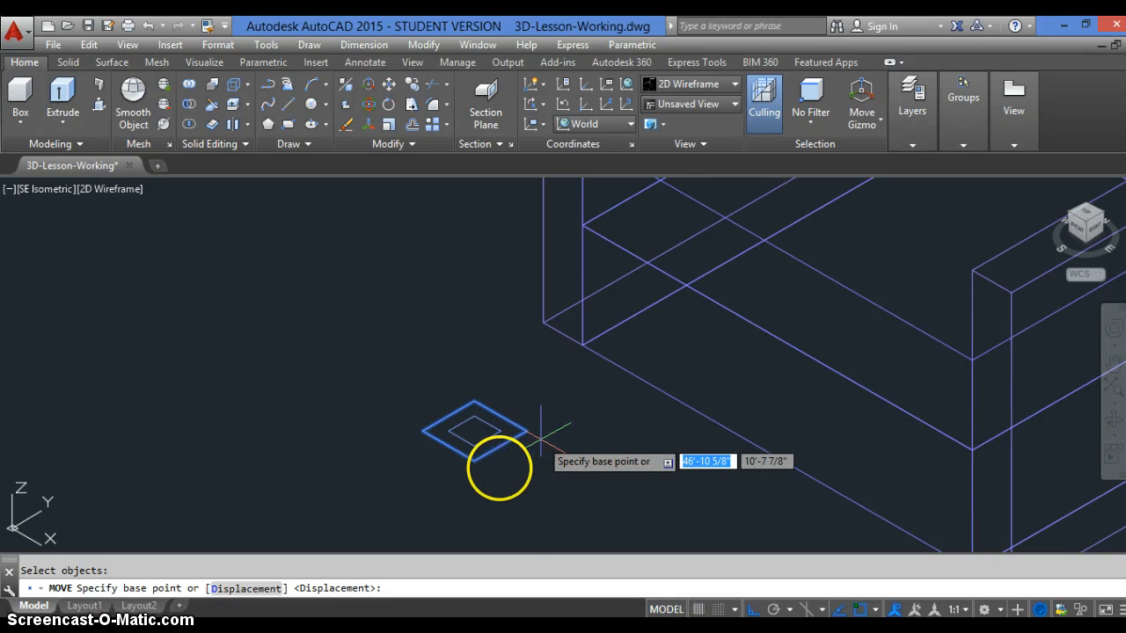
left_click(472, 458)
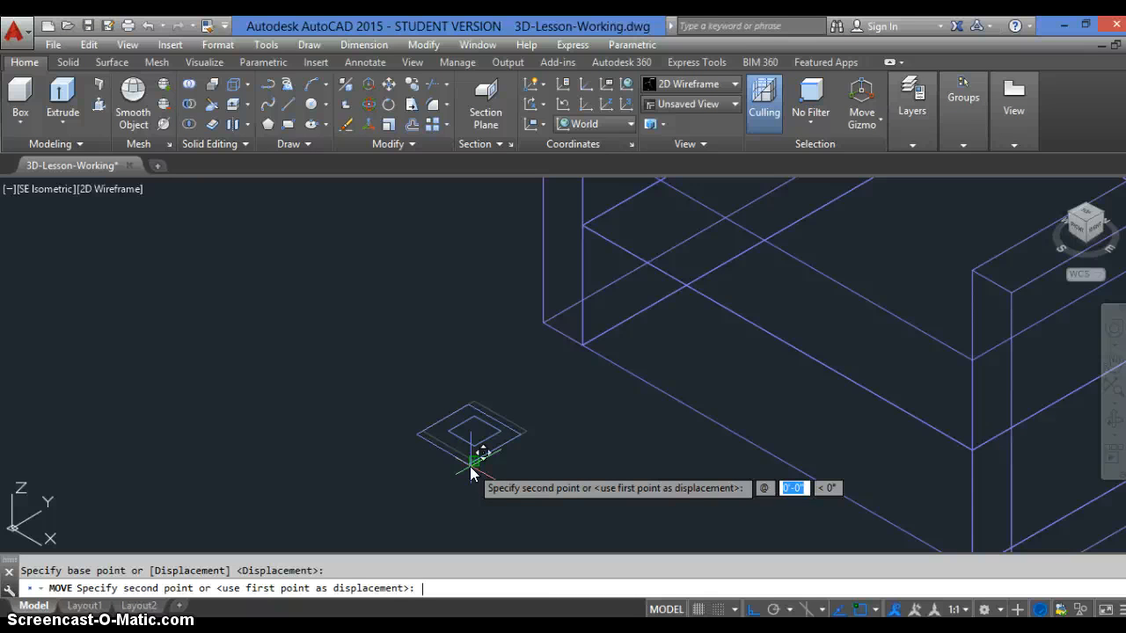
key("Tab")
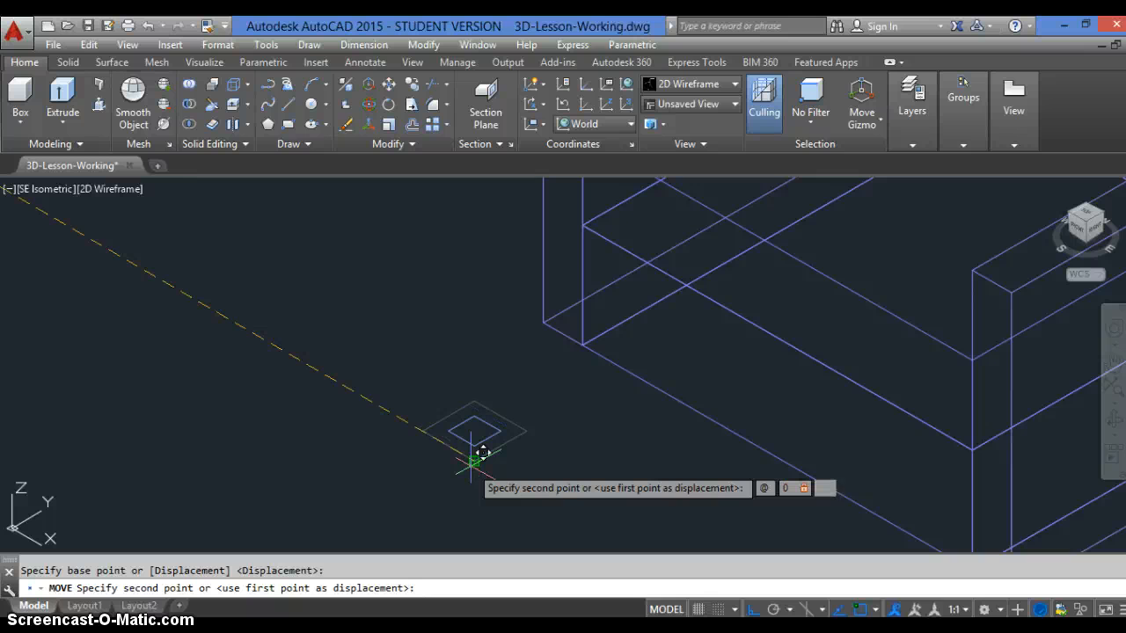
type("0")
key("Tab")
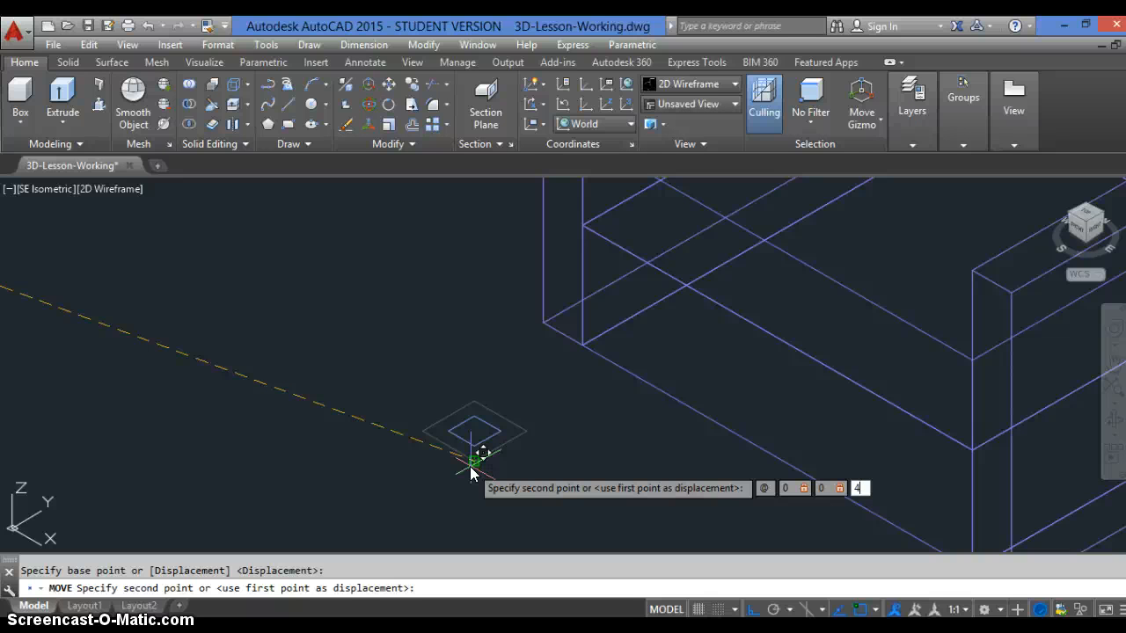
key("Return")
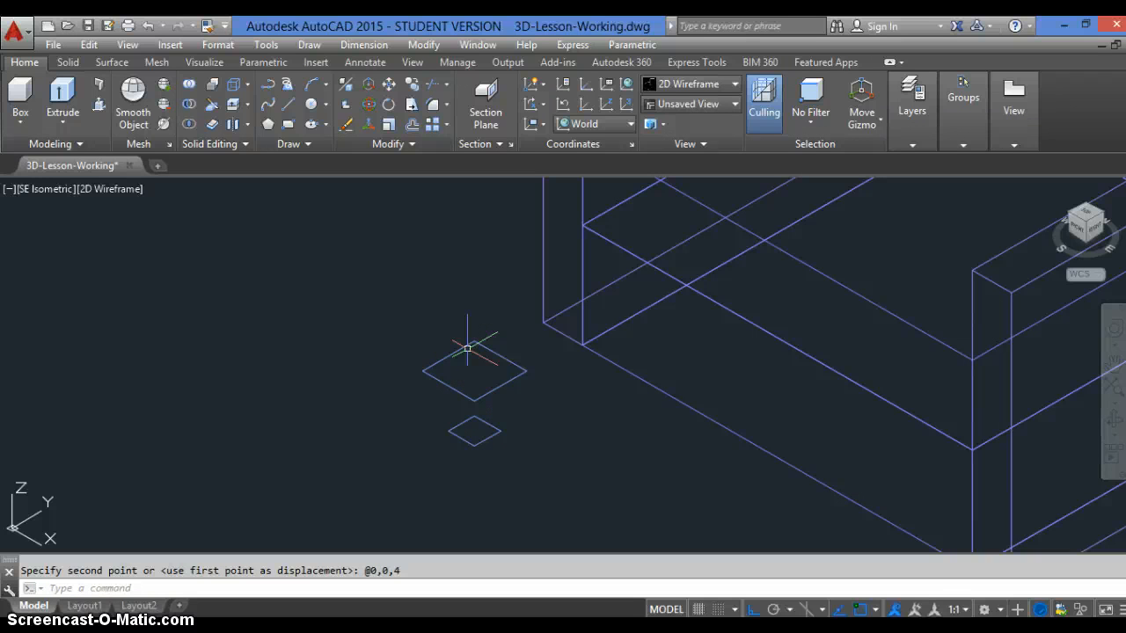
Step: Loft a solid leg from the raised larger square to the smaller square below, using cross sections only
left_click(448, 409)
key("Return")
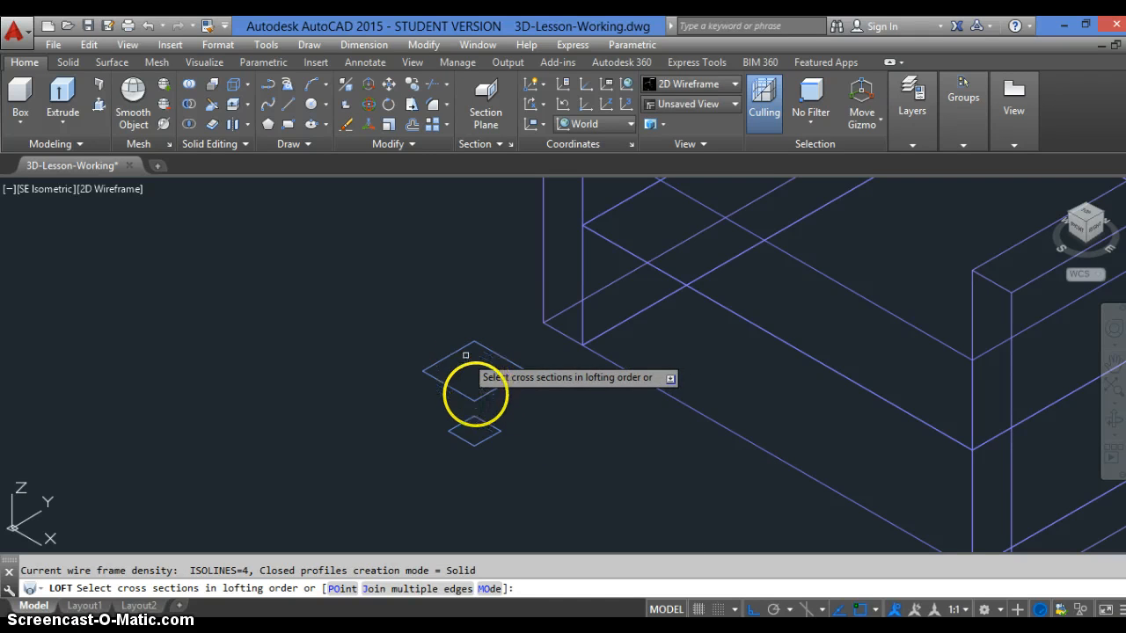
left_click(478, 398)
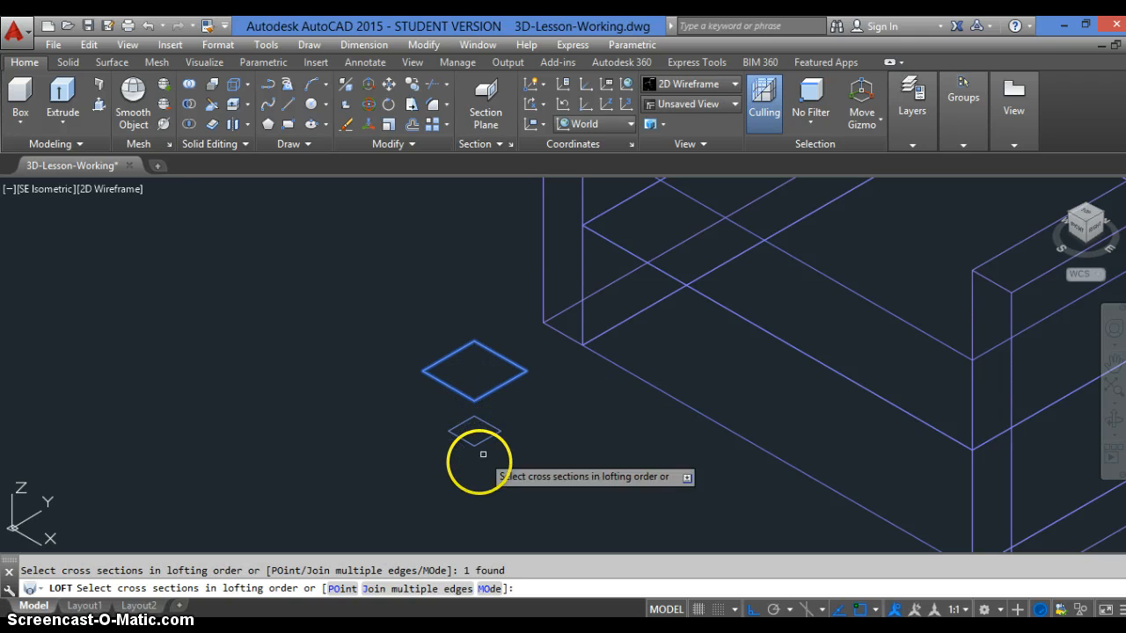
left_click(477, 439)
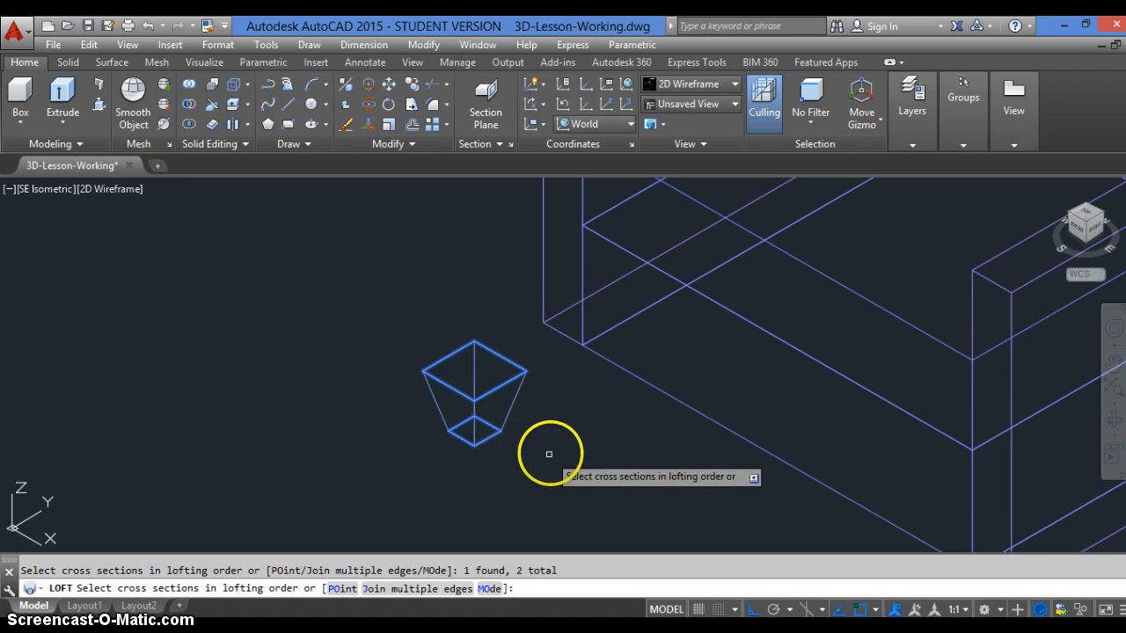
key("Return")
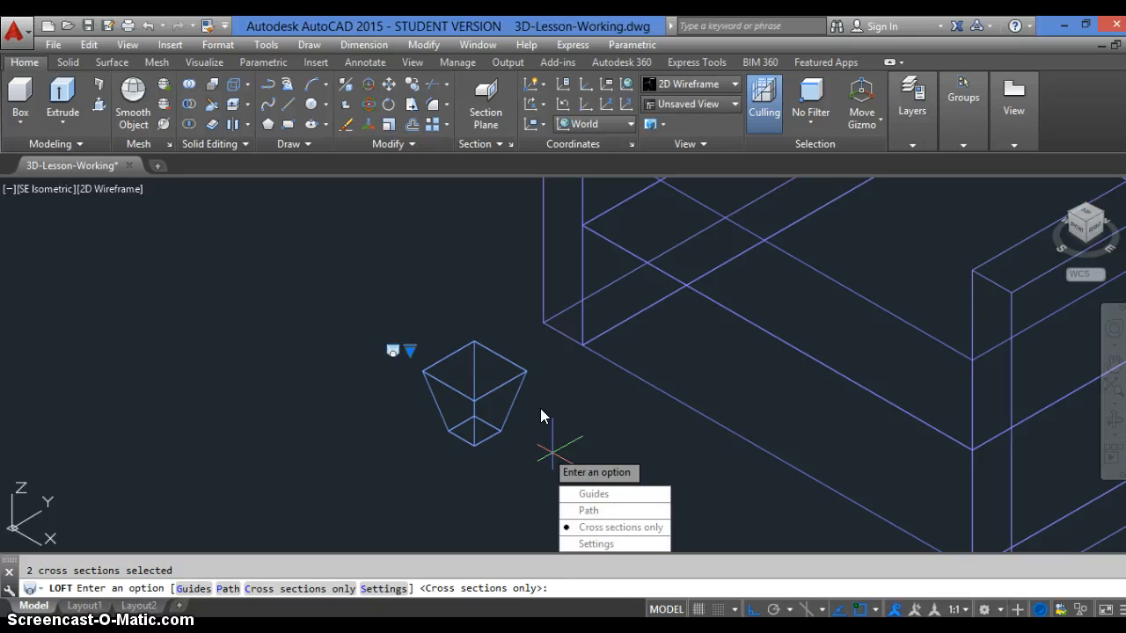
key("Return")
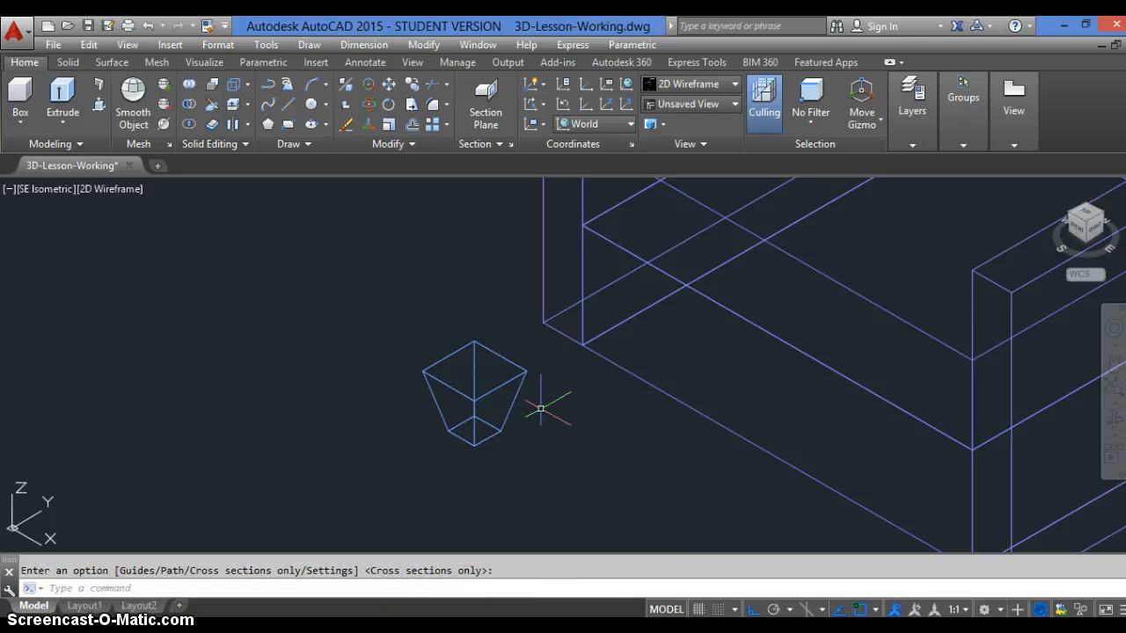
Step: Move the lofted leg by its top left corner to the outer bottom front corner of the left chair arm
left_click(497, 385)
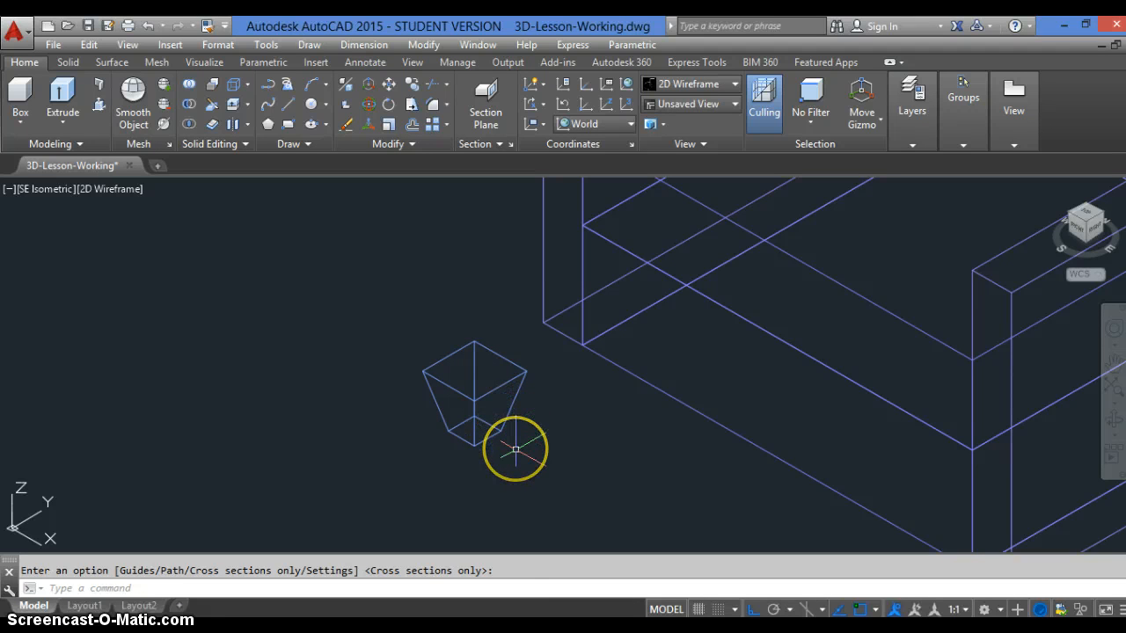
type("m")
key("Return")
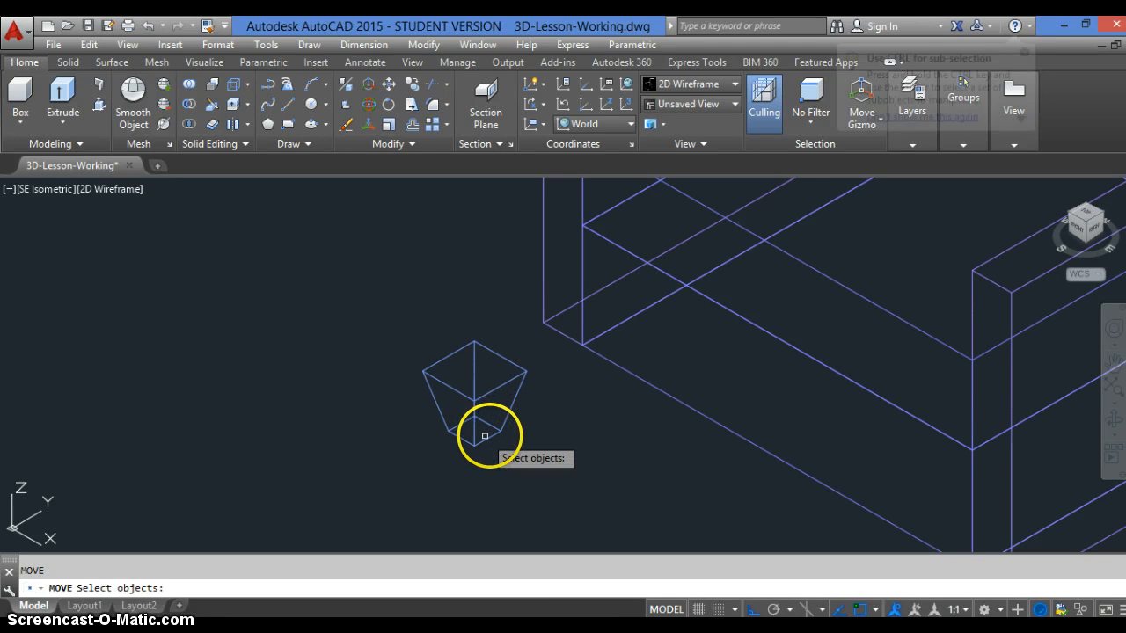
left_click(482, 437)
key("Return")
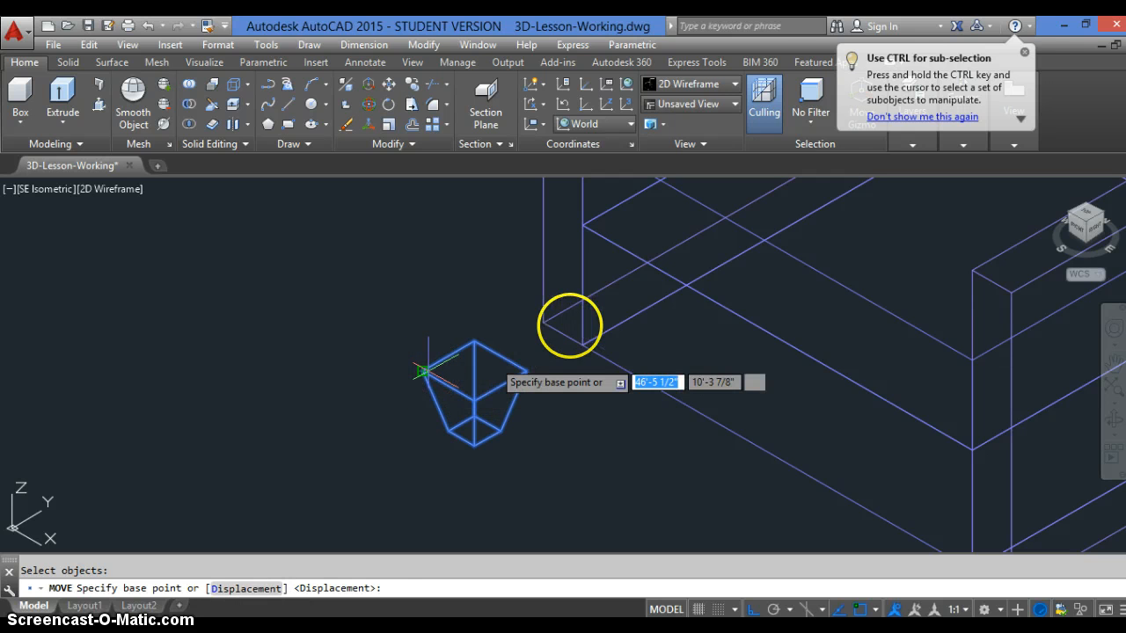
left_click(543, 324)
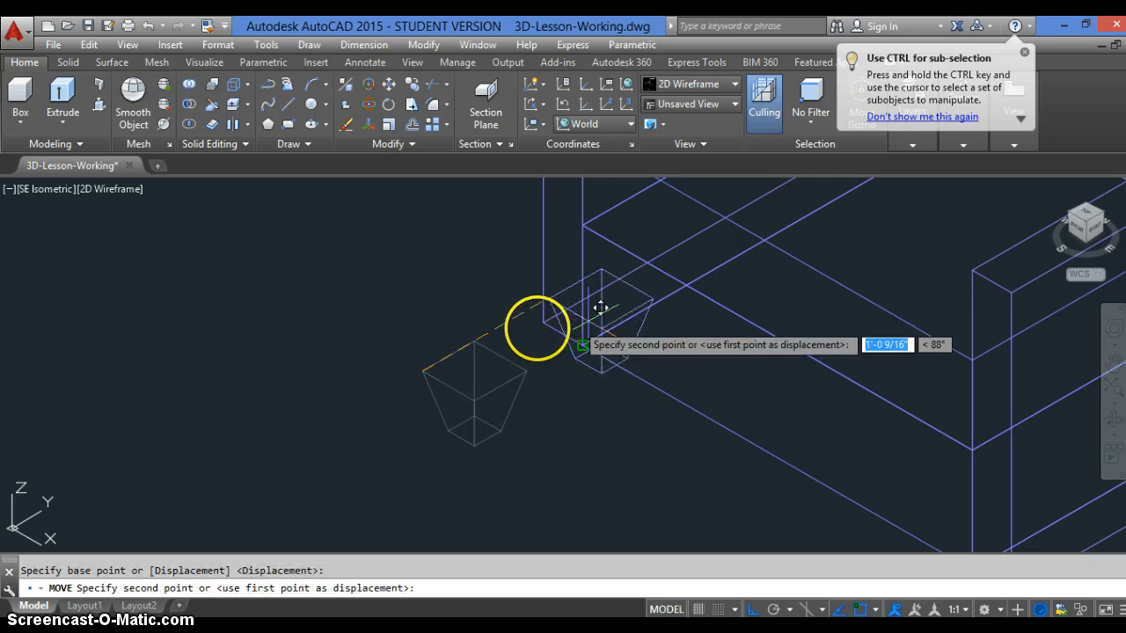
left_click(536, 323)
scroll(436, 400, "down", 2)
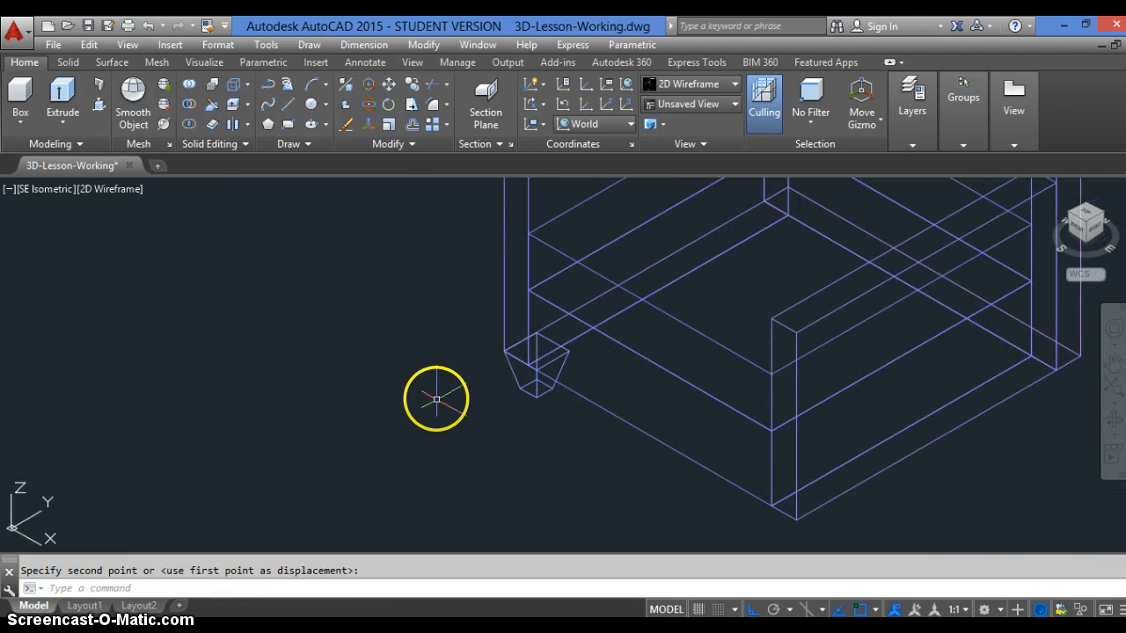
Step: Copy the leg by its nearest top corner to the outer bottom front corner of the right chair arm
type("co")
key("Return")
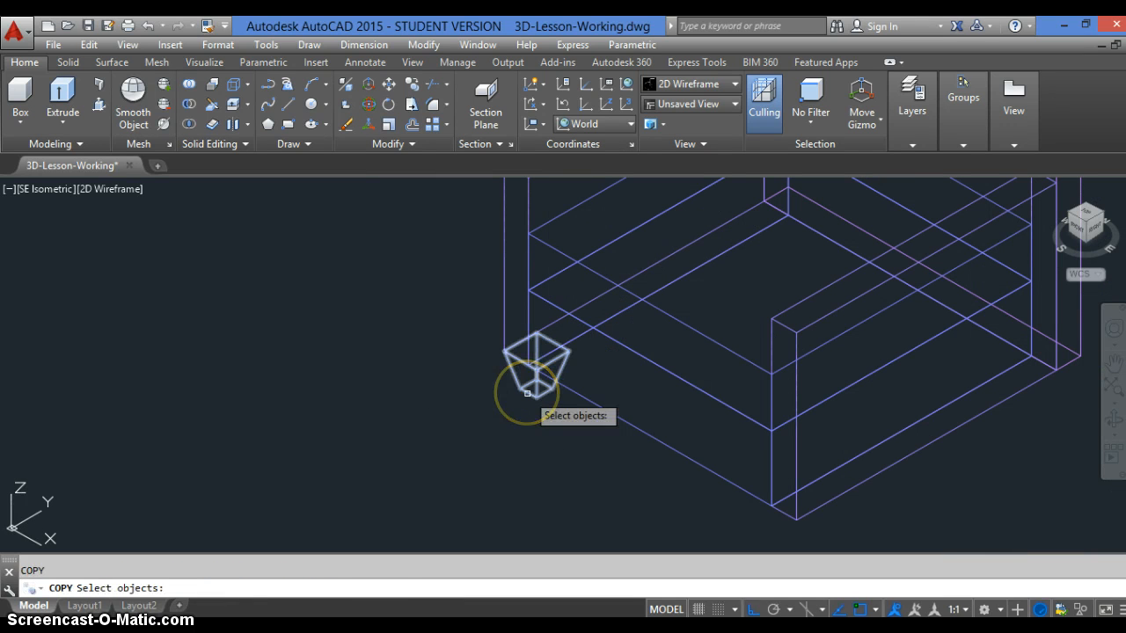
left_click(527, 392)
key("Return")
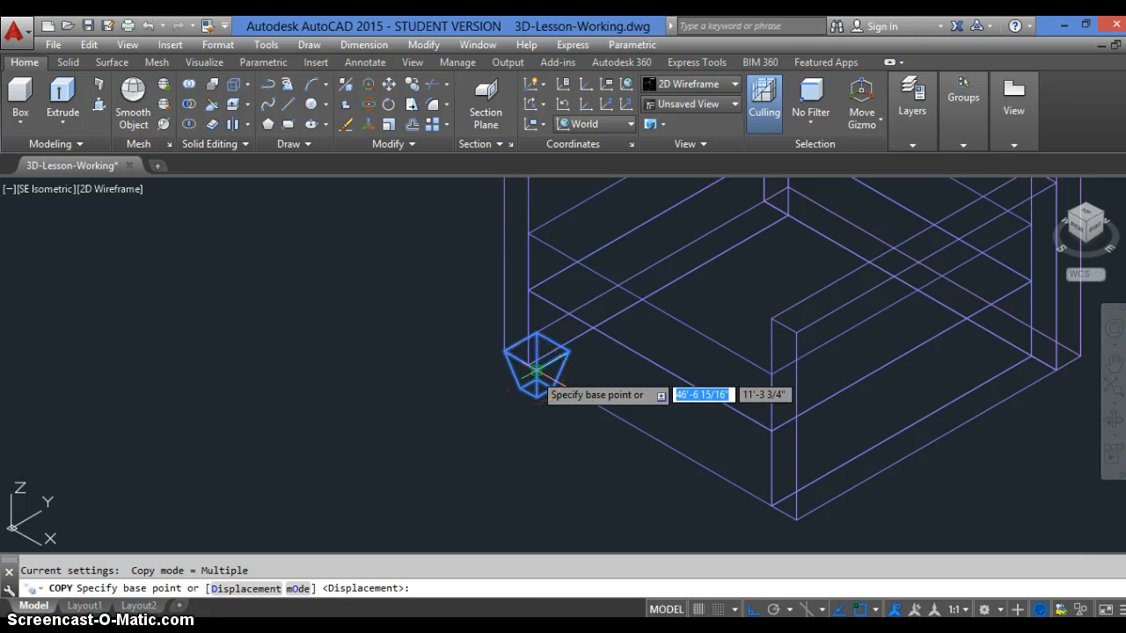
left_click(535, 372)
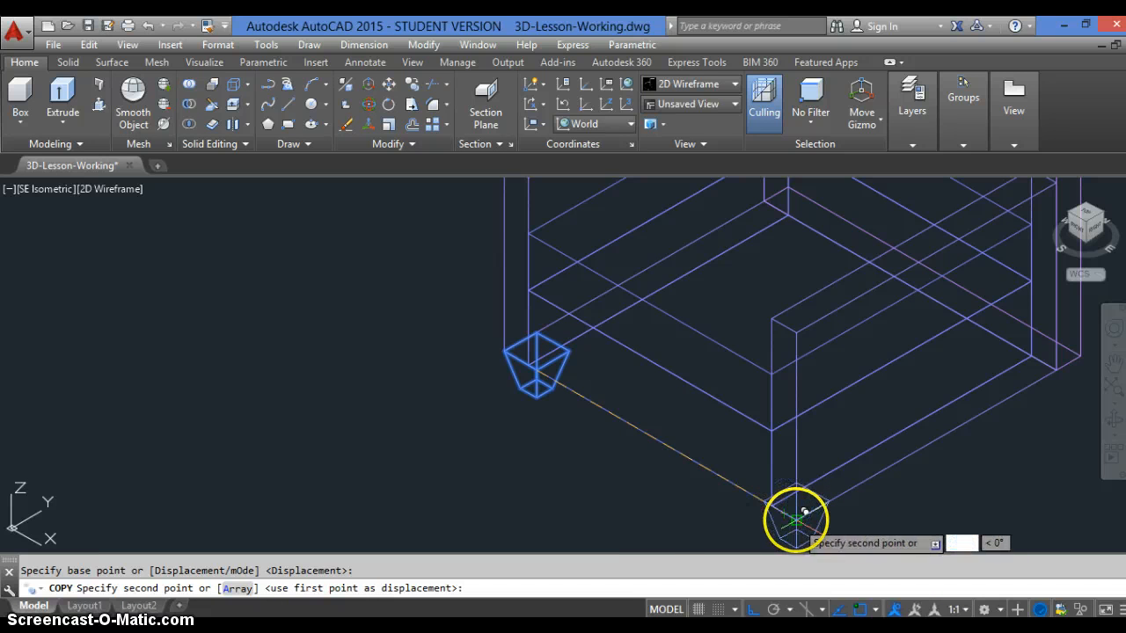
left_click(796, 519)
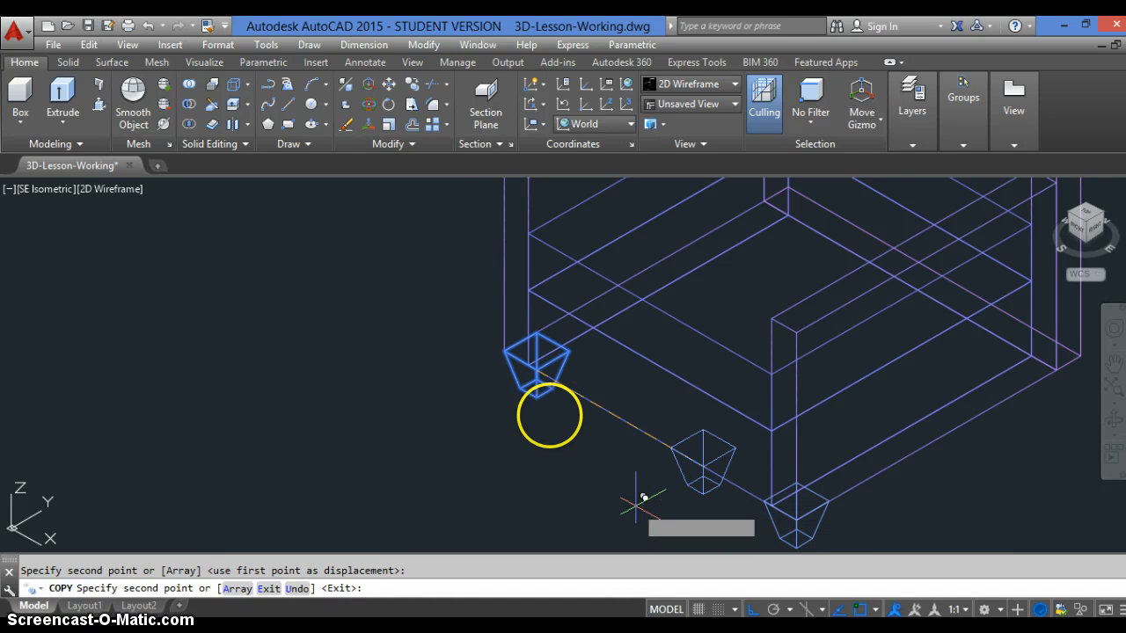
key("Return")
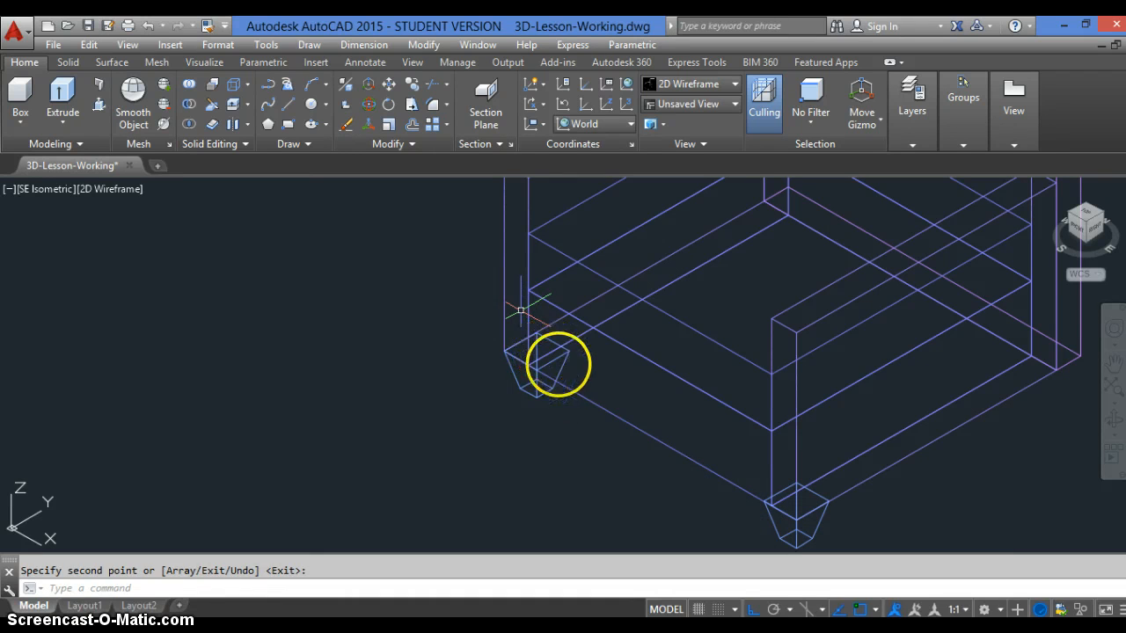
Step: Copy the left front leg by its rear top corner to the rear left bottom corner of the chair
key("Return")
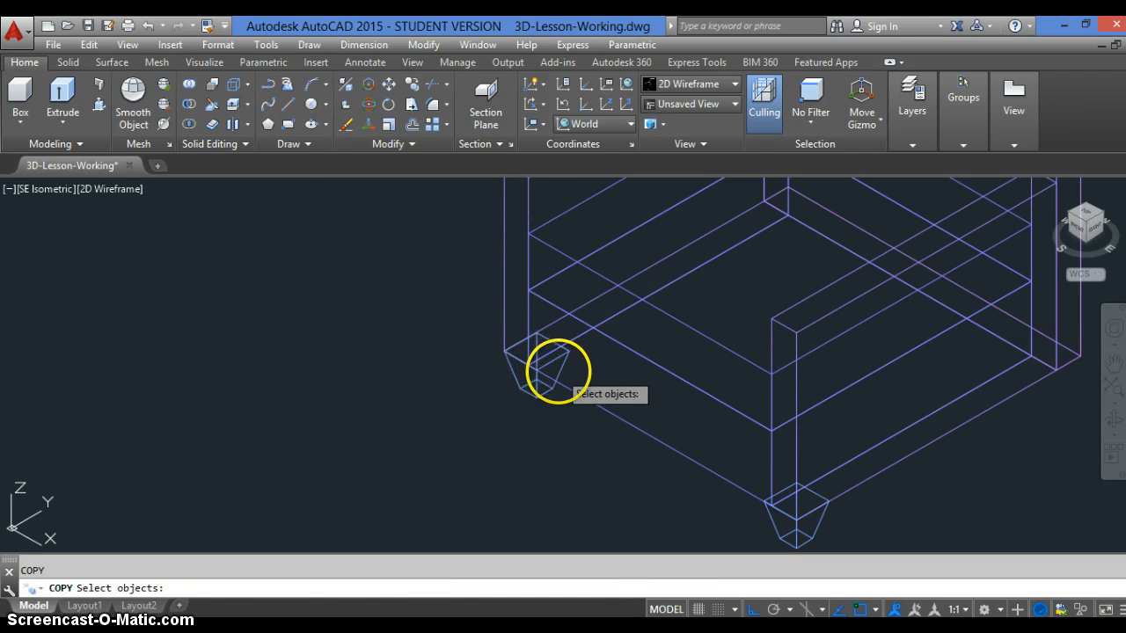
left_click(546, 373)
key("Return")
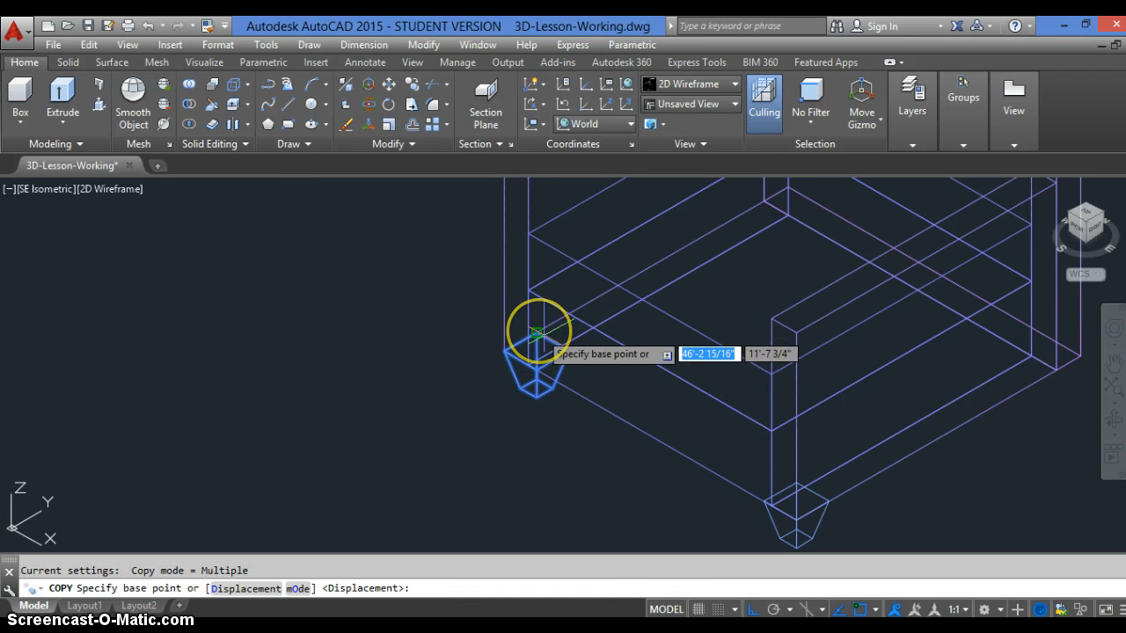
left_click(813, 220)
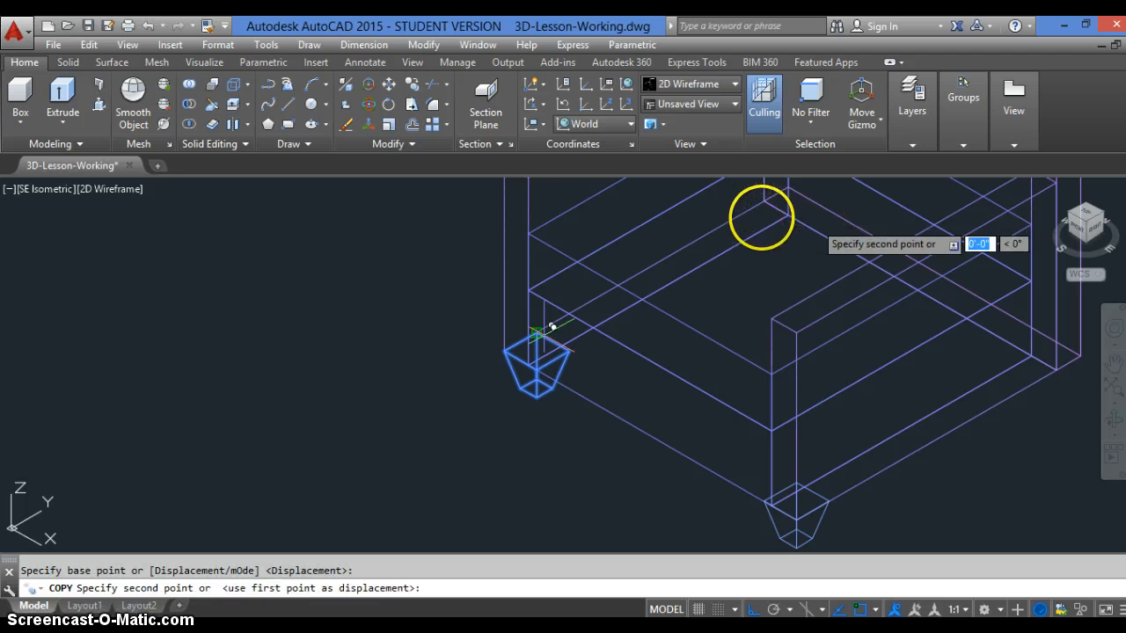
scroll(569, 325, "down", 4)
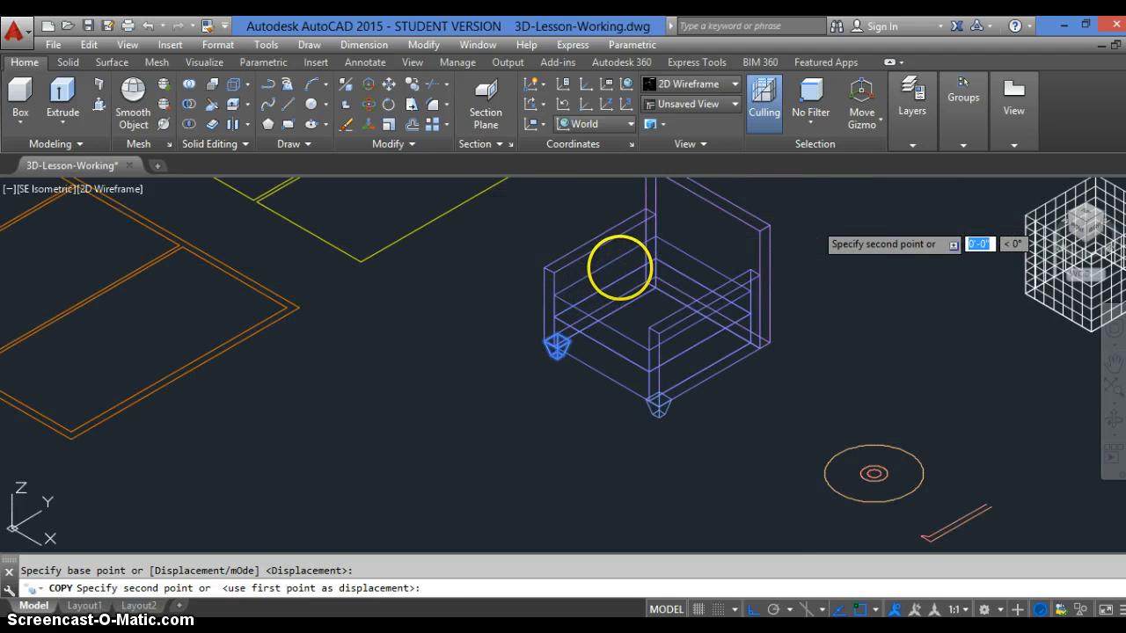
scroll(620, 266, "up", 4)
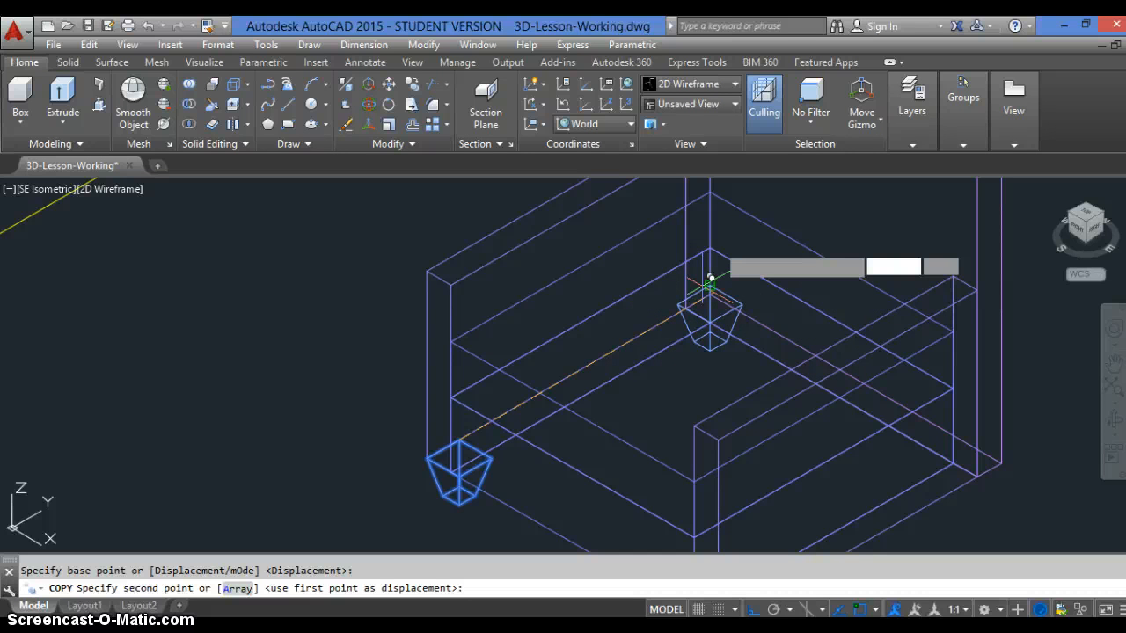
left_click(711, 277)
scroll(715, 243, "up", 5)
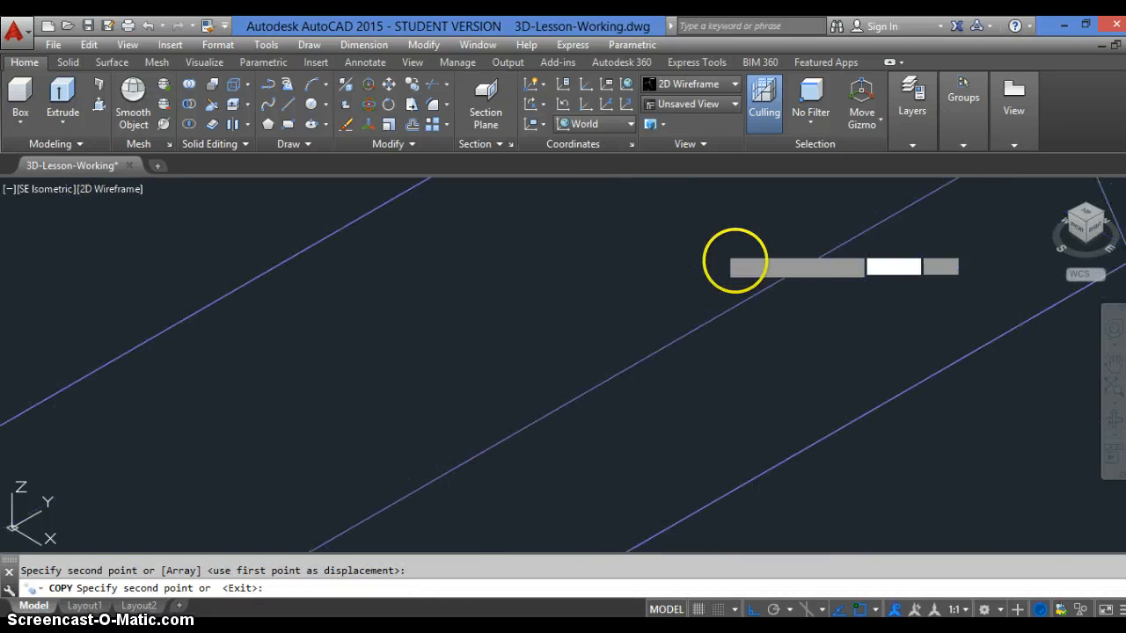
key("Escape")
scroll(573, 327, "down", 5)
scroll(575, 322, "up", 2)
key("Return")
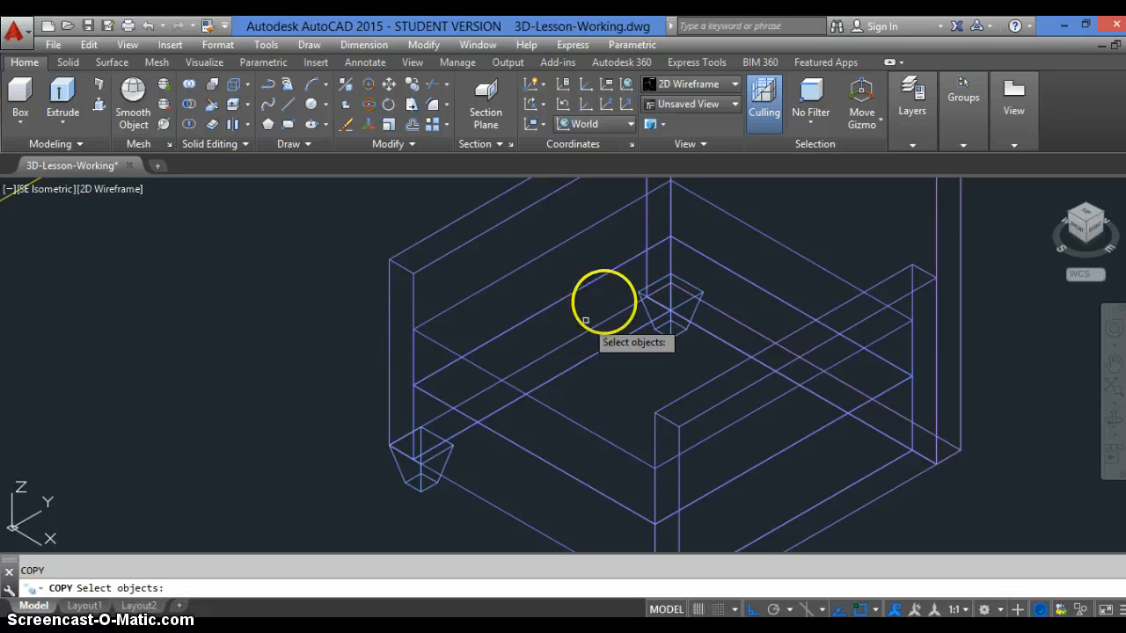
type("m")
key("Return")
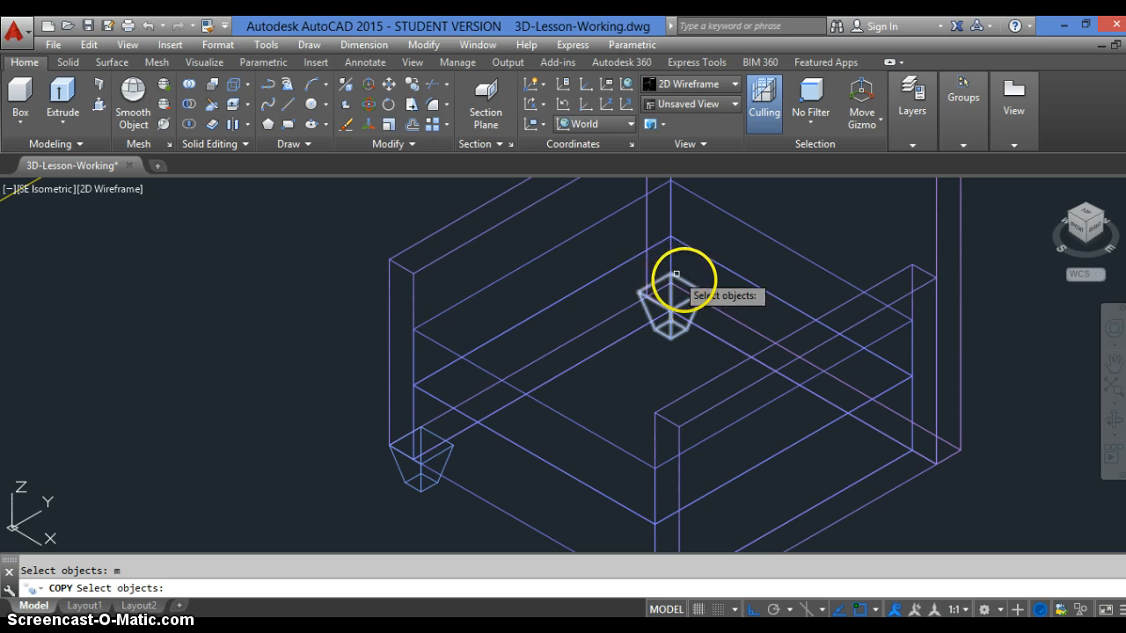
left_click(671, 272)
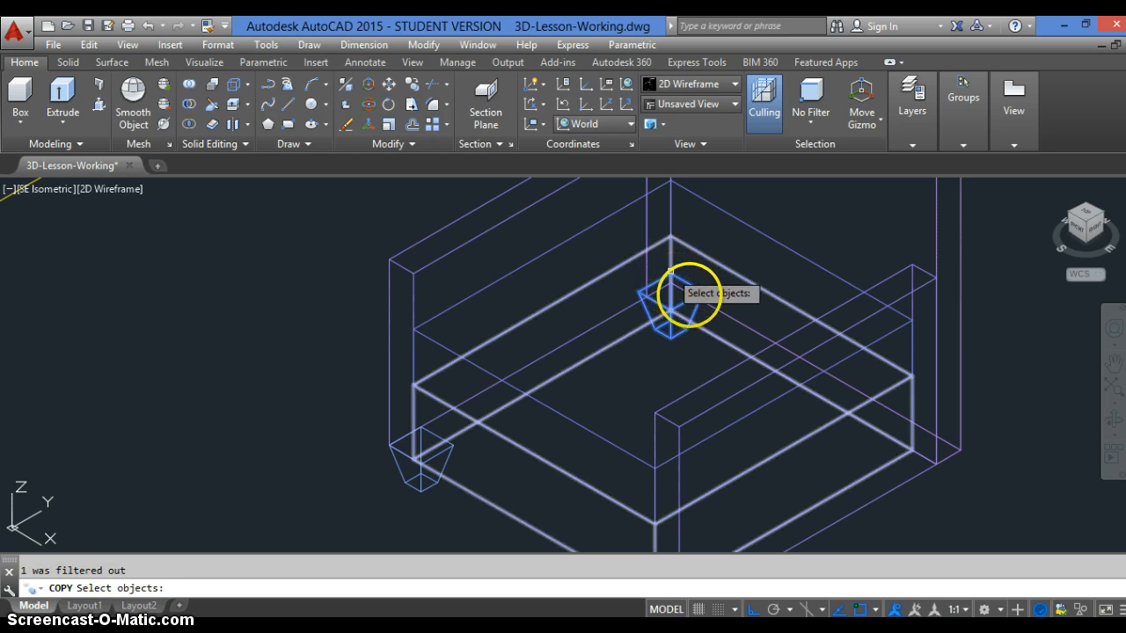
key("Escape")
Step: Copy the rear left leg by its rear top corner slightly down onto the outer bottom corner of the chair back
key("Return")
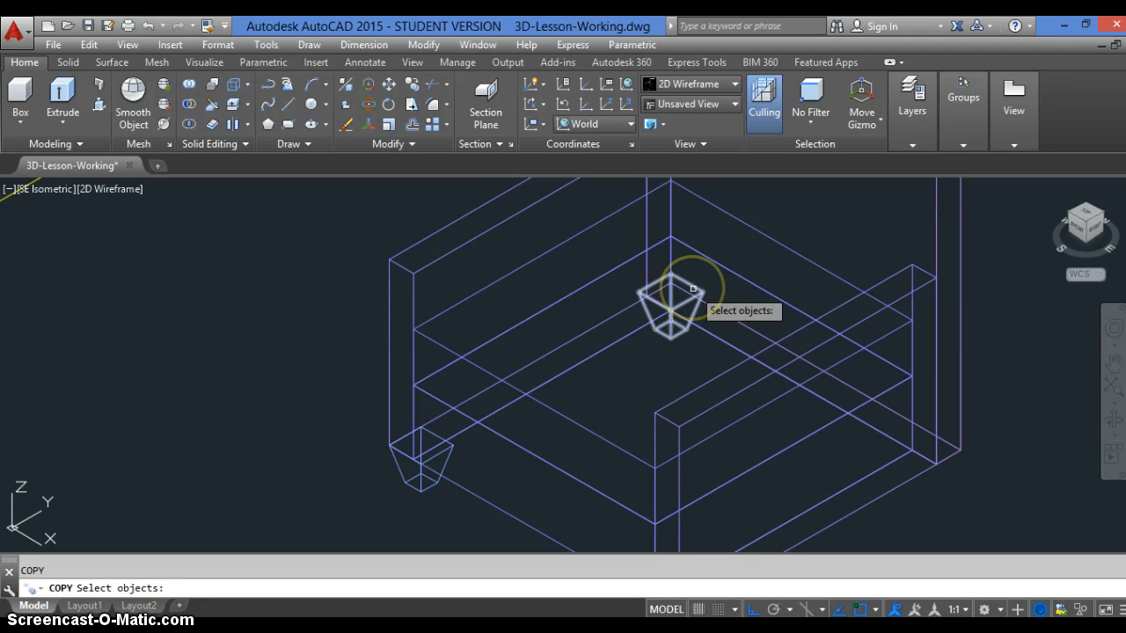
left_click(693, 288)
right_click(693, 288)
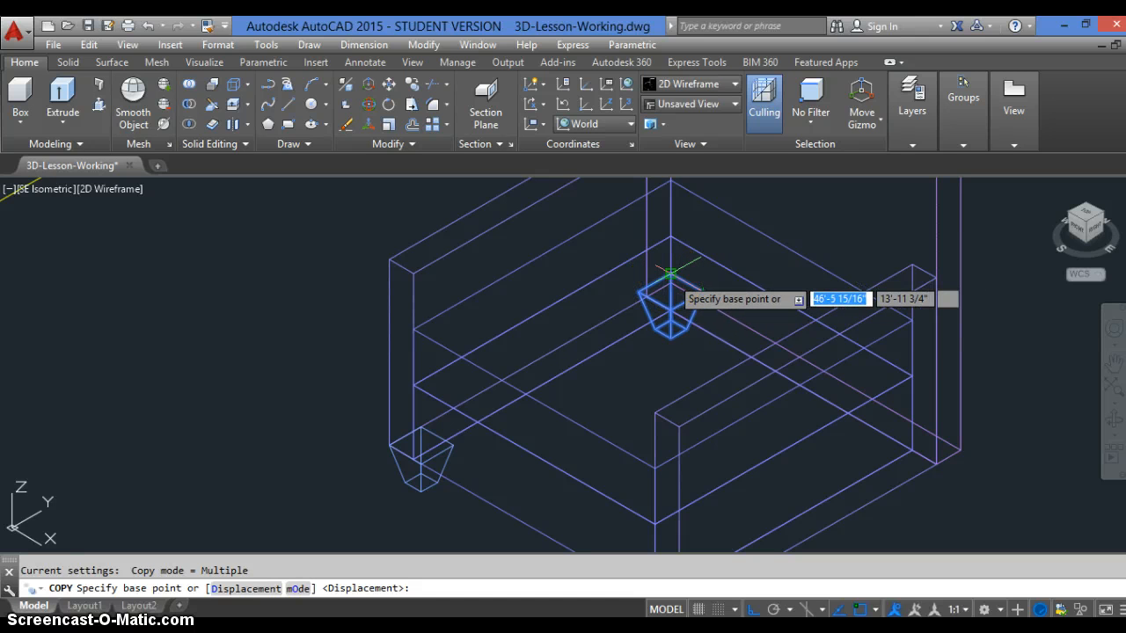
left_click(670, 275)
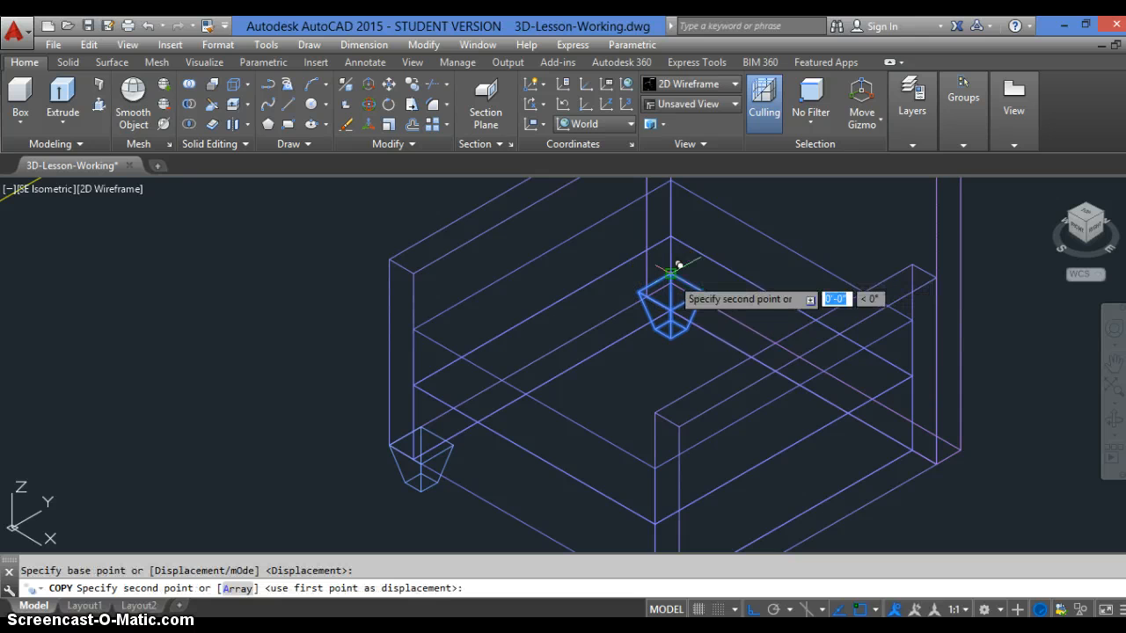
left_click(671, 282)
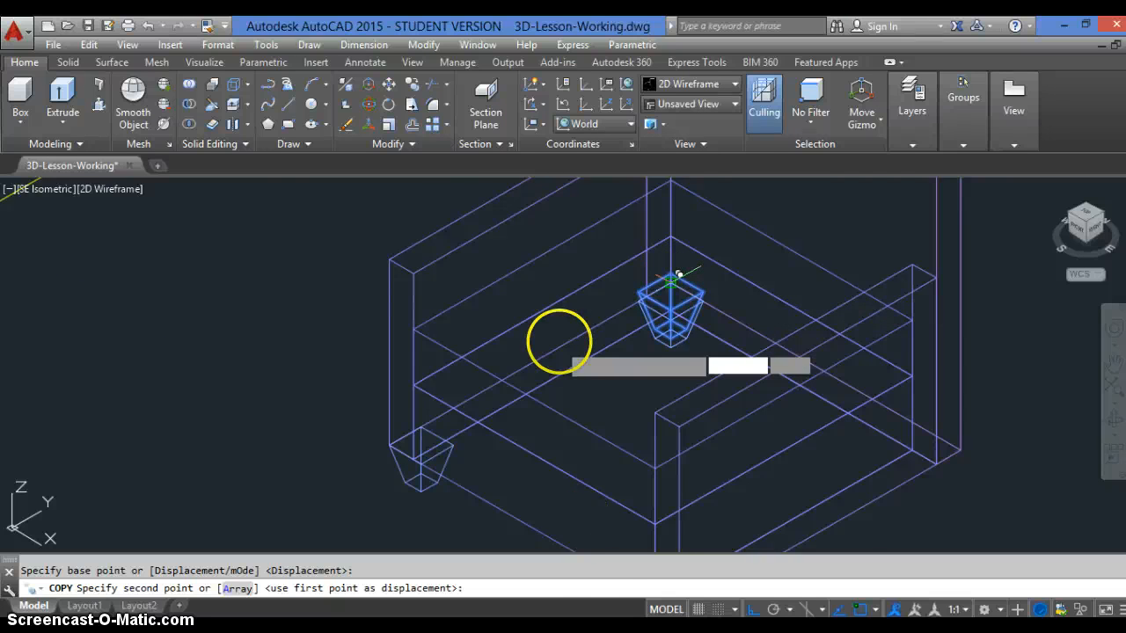
scroll(580, 525, "down", 4)
left_click(615, 550)
key("Return")
scroll(615, 549, "up", 2)
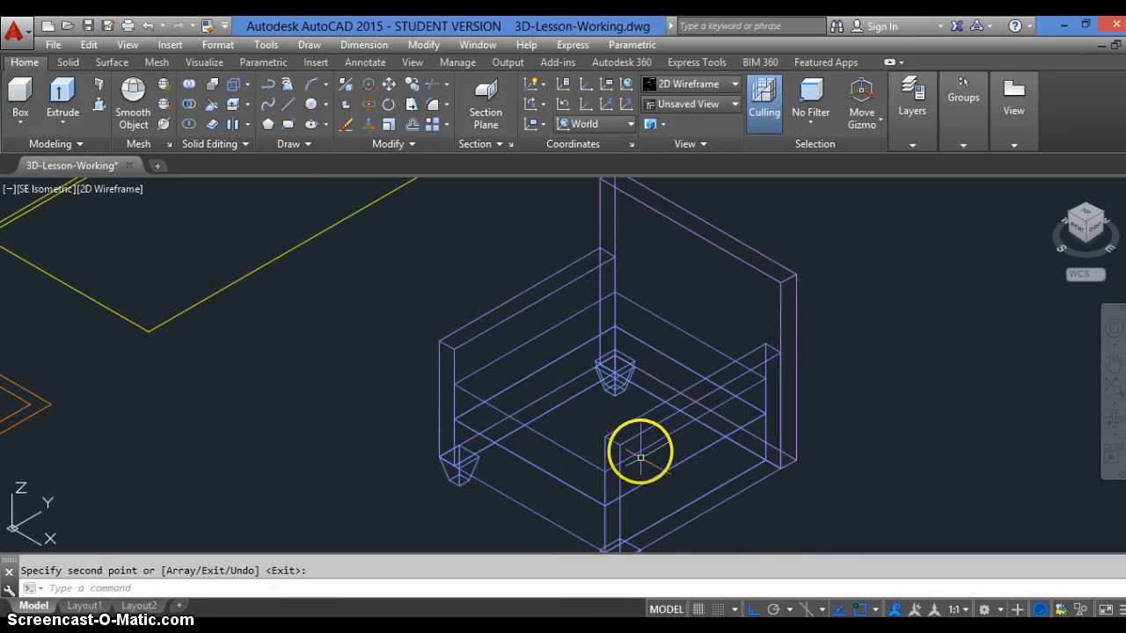
scroll(596, 377, "up", 2)
type("e")
key("Return")
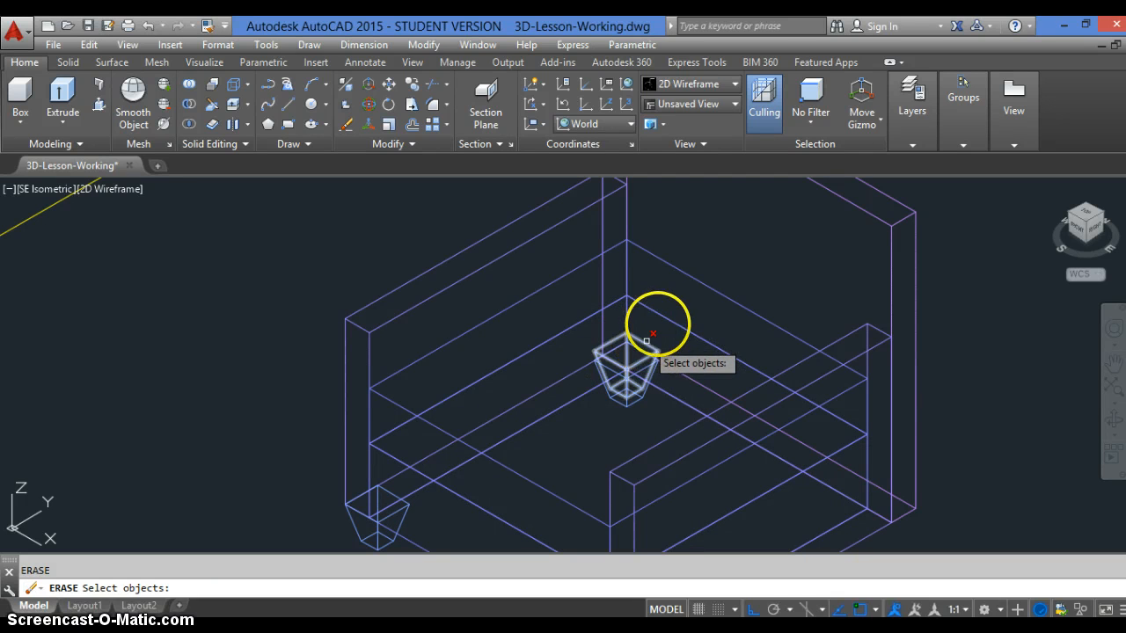
key("Escape")
Step: Move the upper of the two overlapping rear left legs by its right top corner to the rear right bottom corner of the chair
type("m")
key("Return")
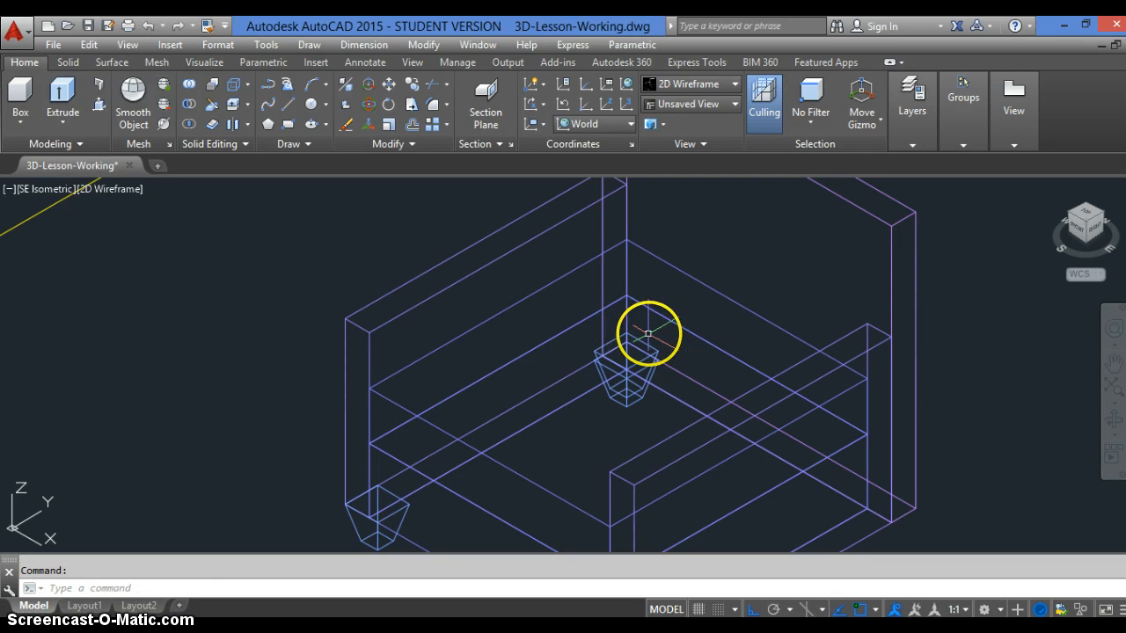
left_click(646, 340)
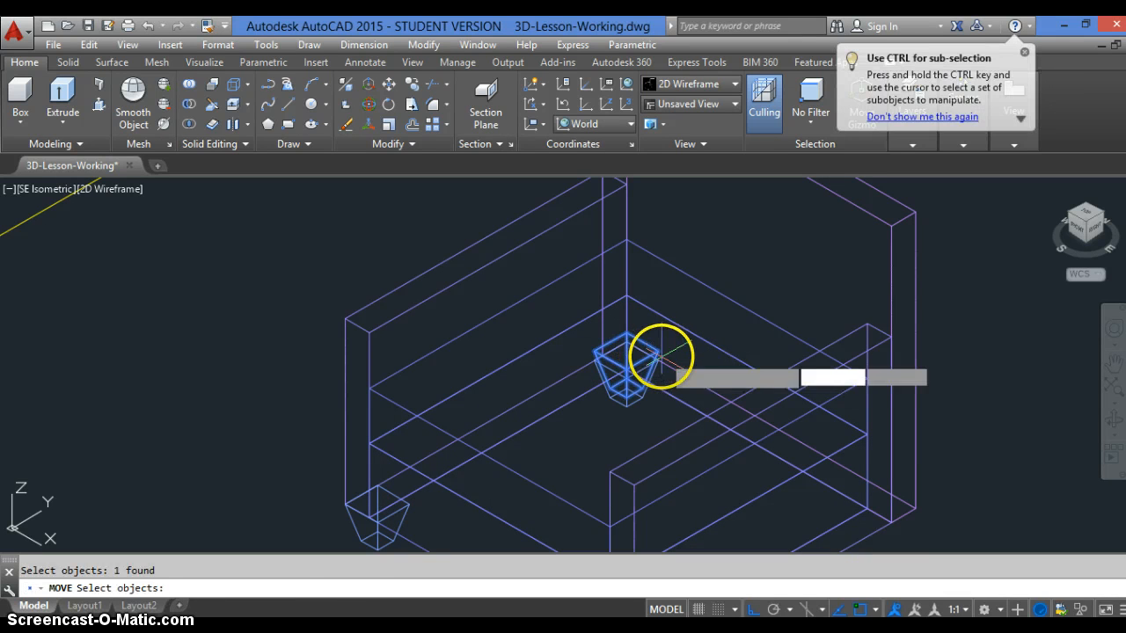
key("Return")
left_click(656, 354)
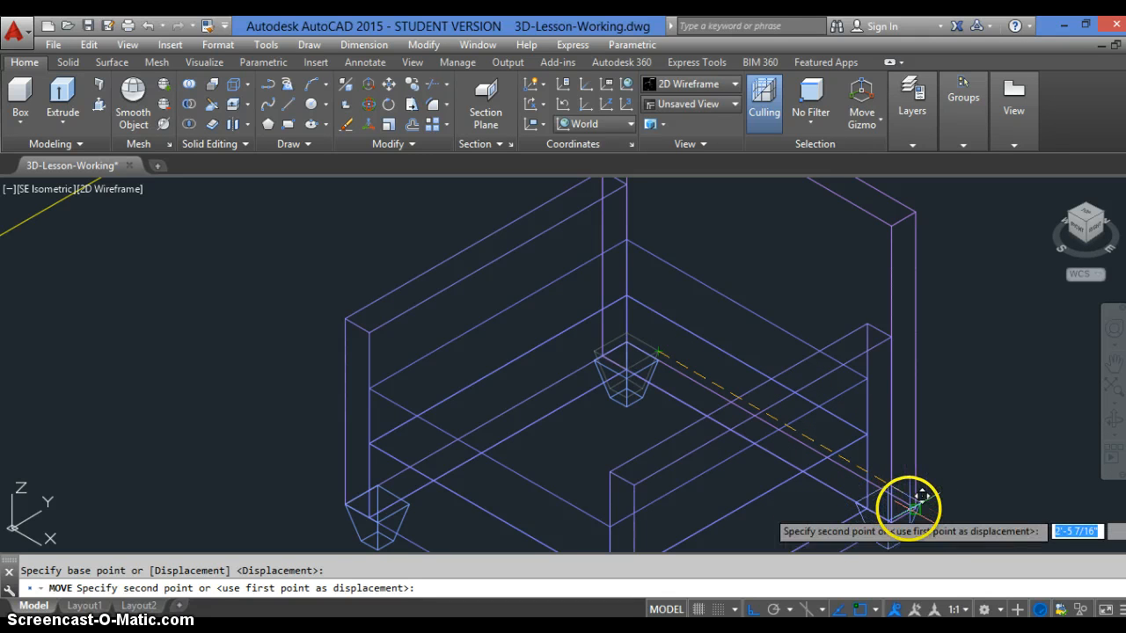
left_click(915, 506)
Step: Check the four-legged chair with its hidden lines removed using the Hide command
scroll(771, 262, "down", 4)
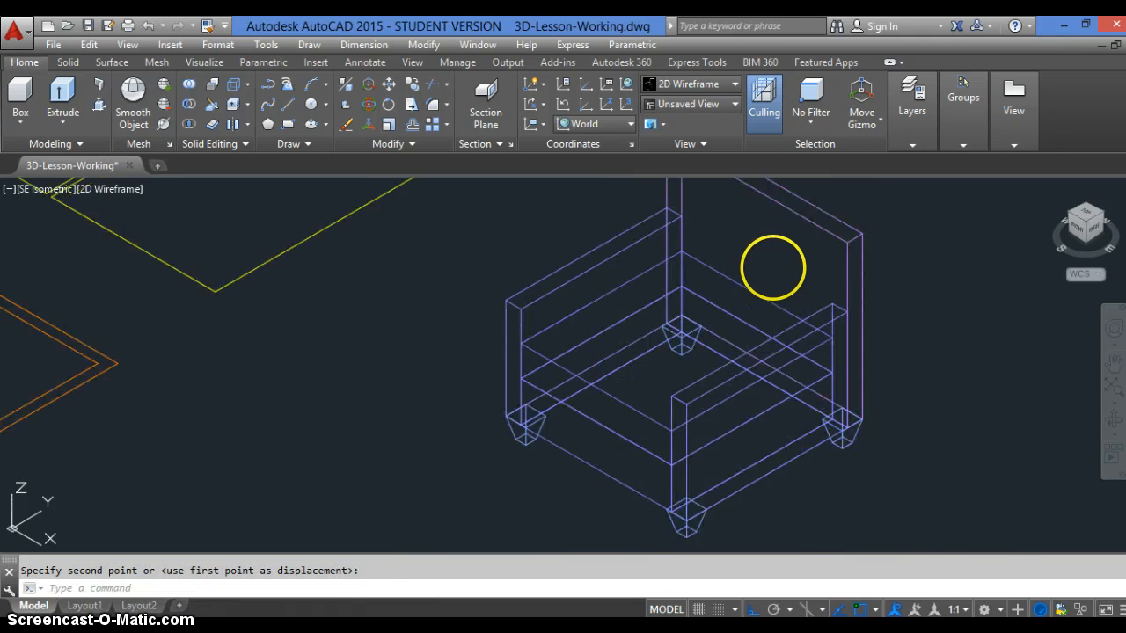
scroll(577, 309, "up", 3)
scroll(555, 290, "down", 5)
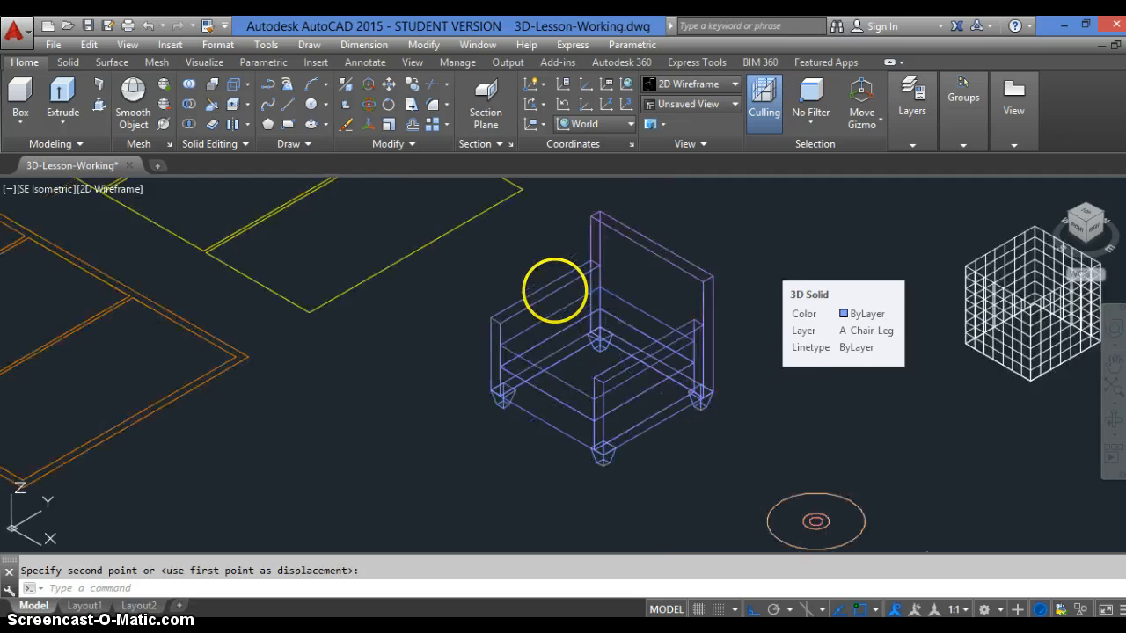
scroll(529, 240, "up", 2)
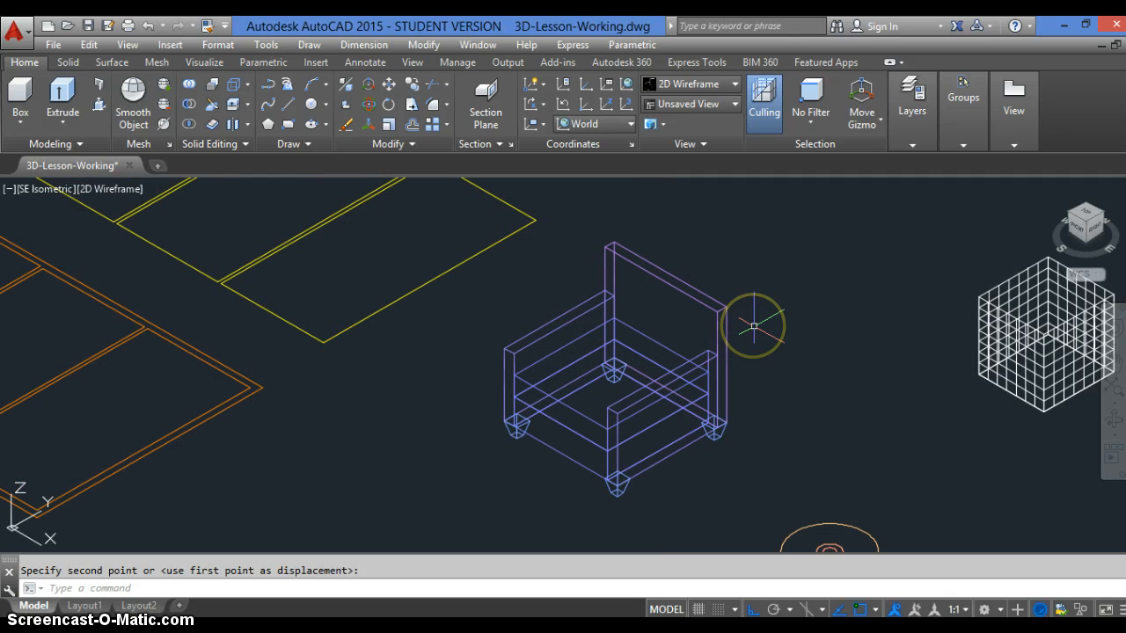
type("hide")
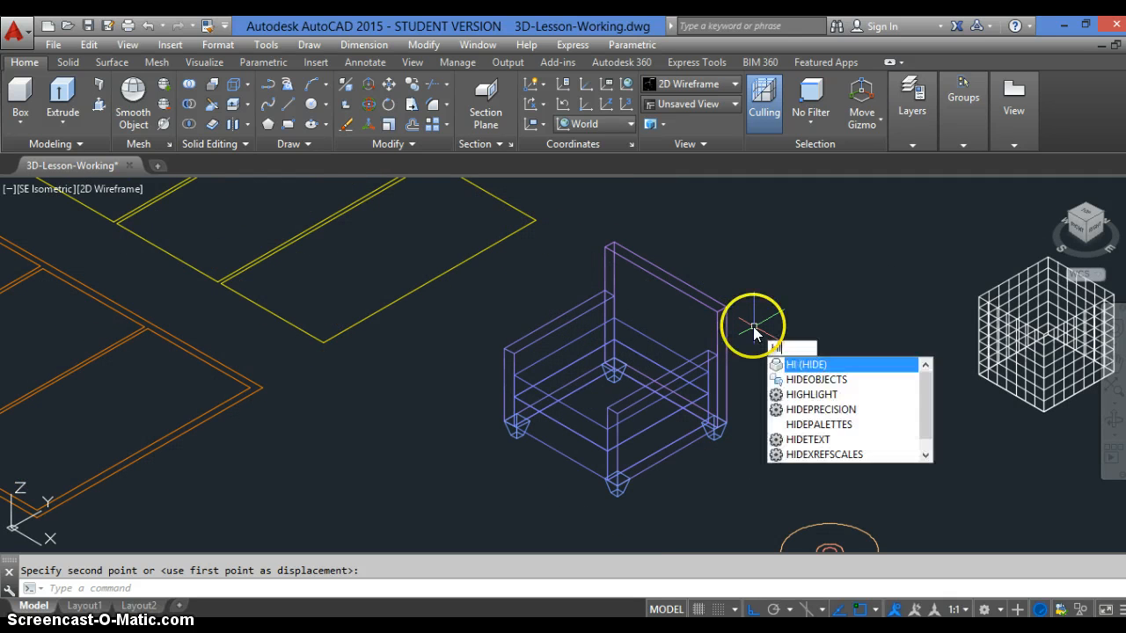
key("Return")
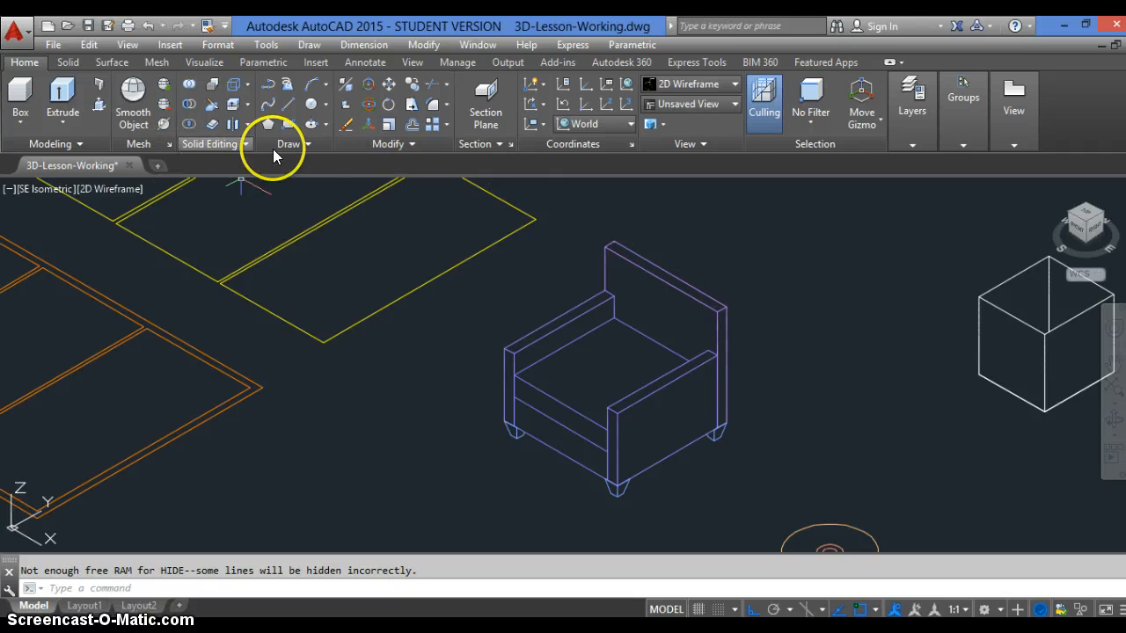
Step: Preview the chair in the Shaded visual style, and return the viewport to 2D Wireframe
left_click(206, 63)
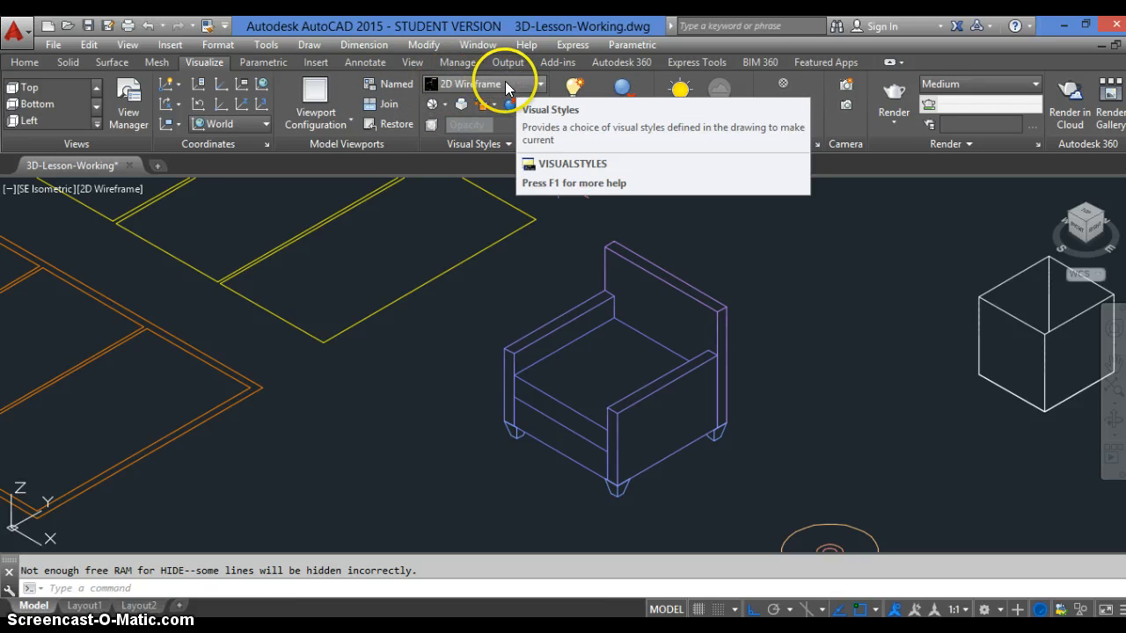
left_click(541, 87)
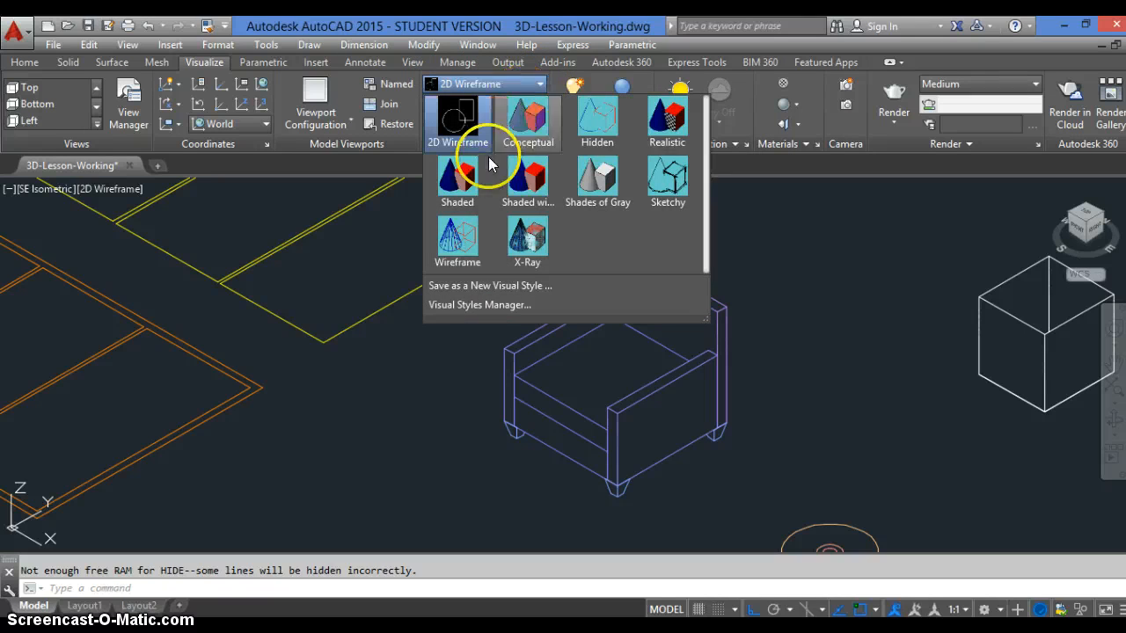
left_click(458, 192)
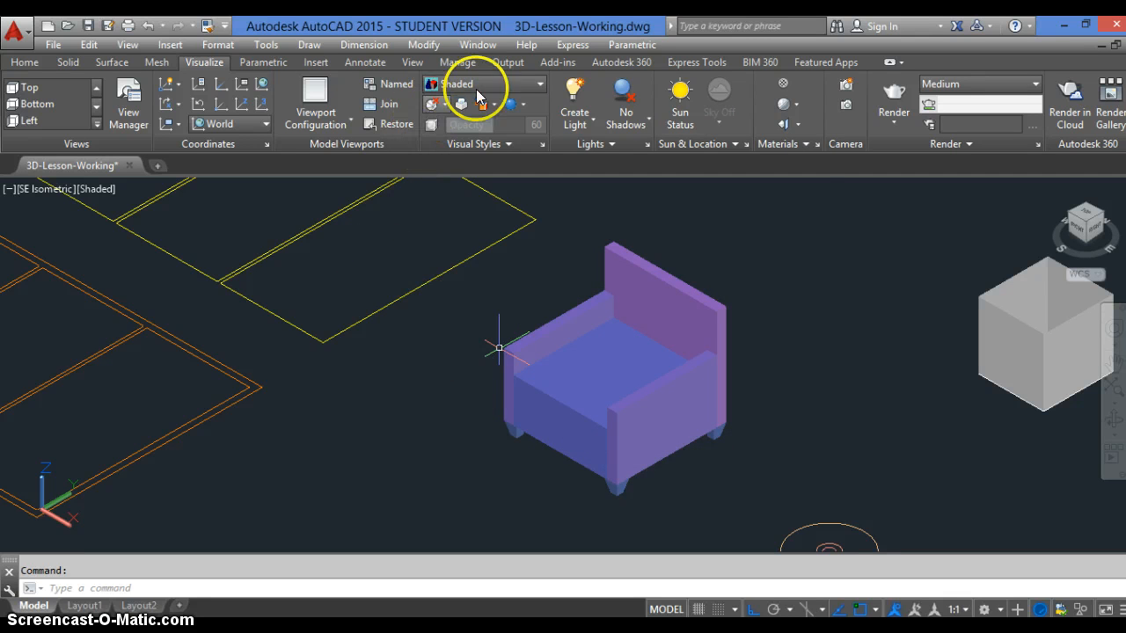
left_click(536, 86)
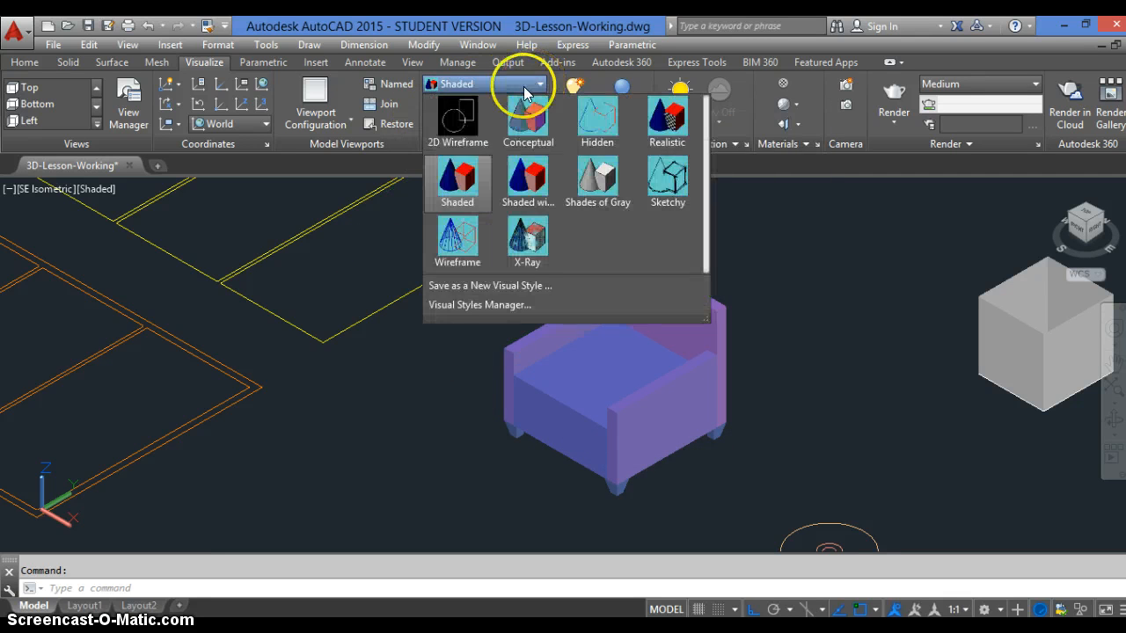
left_click(463, 121)
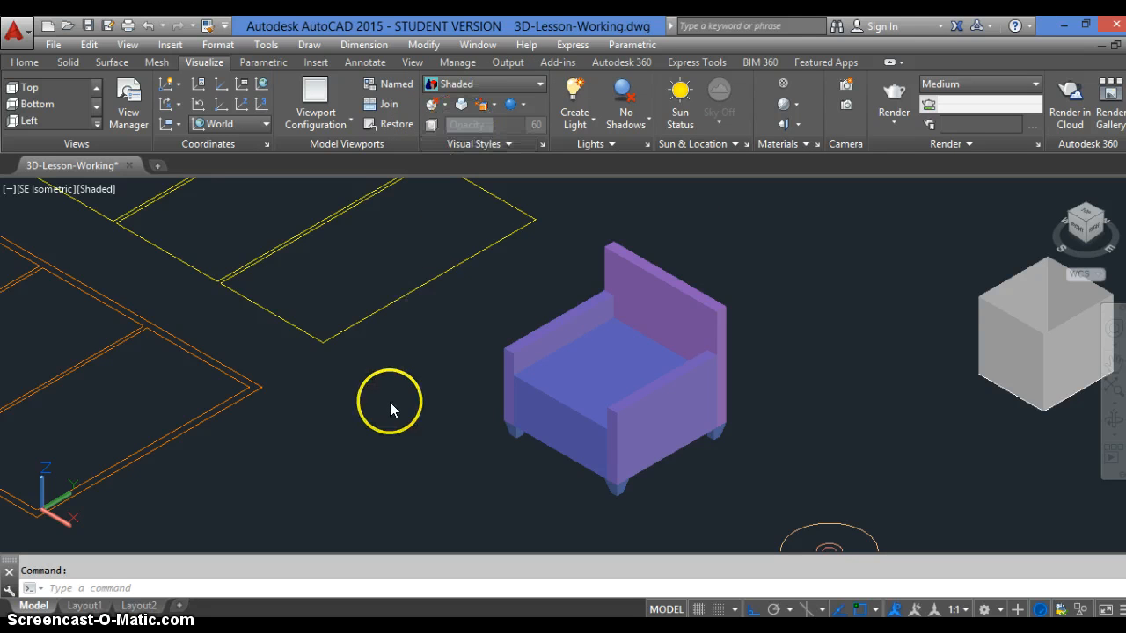
Step: Examine the finished chair beside the furniture outlines and the room plan with its four chair outlines
scroll(545, 338, "down", 5)
scroll(545, 338, "down", 1)
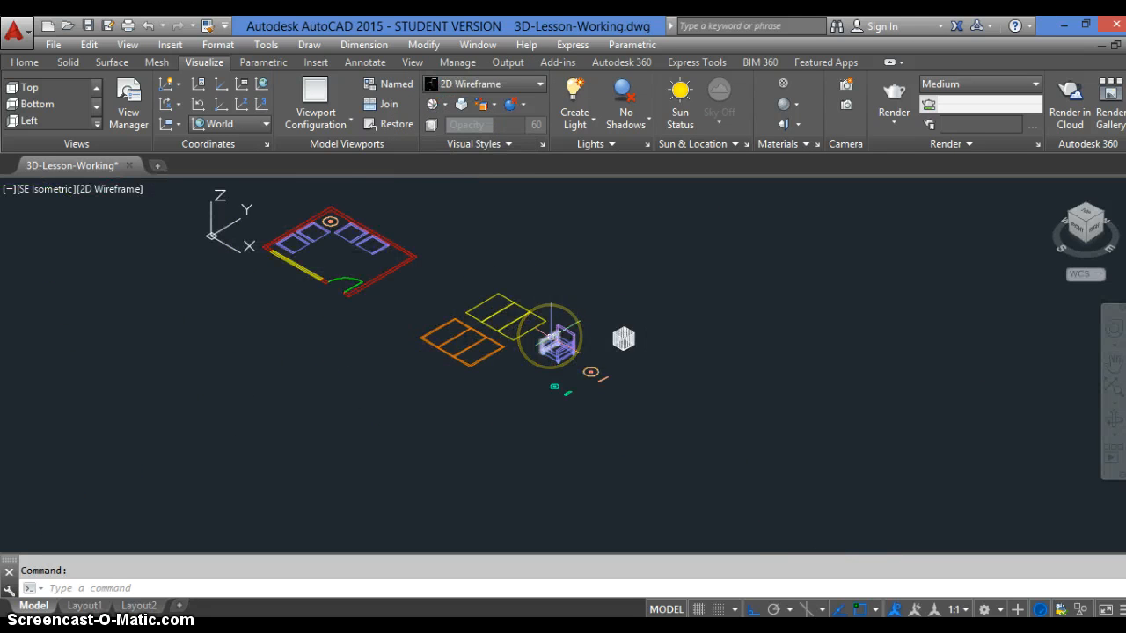
scroll(567, 350, "up", 6)
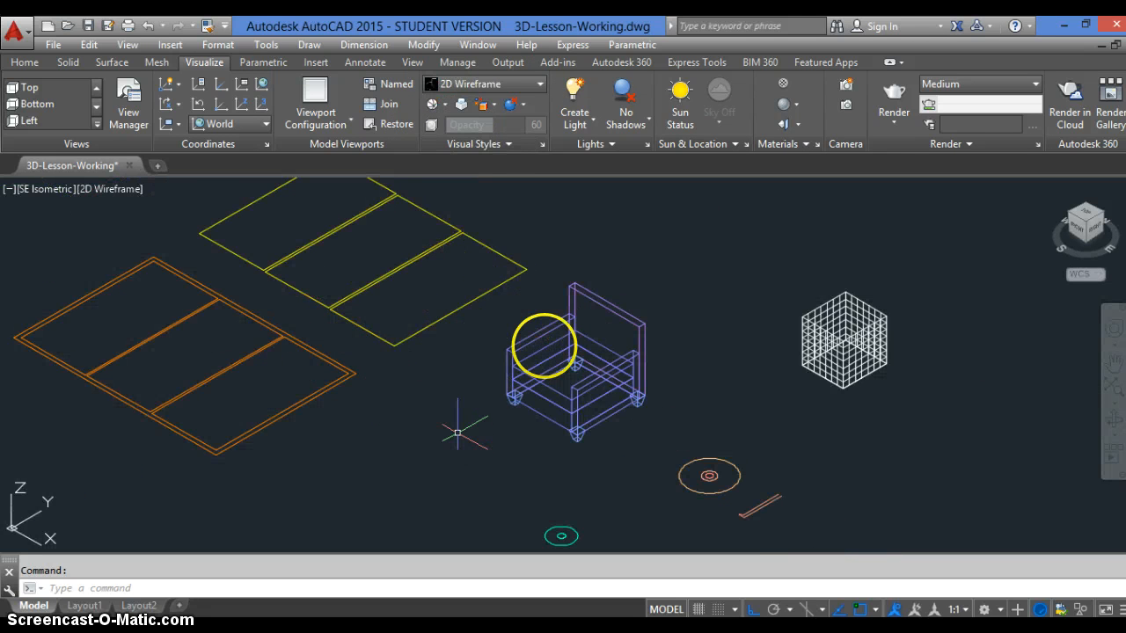
scroll(545, 337, "down", 3)
scroll(588, 399, "up", 2)
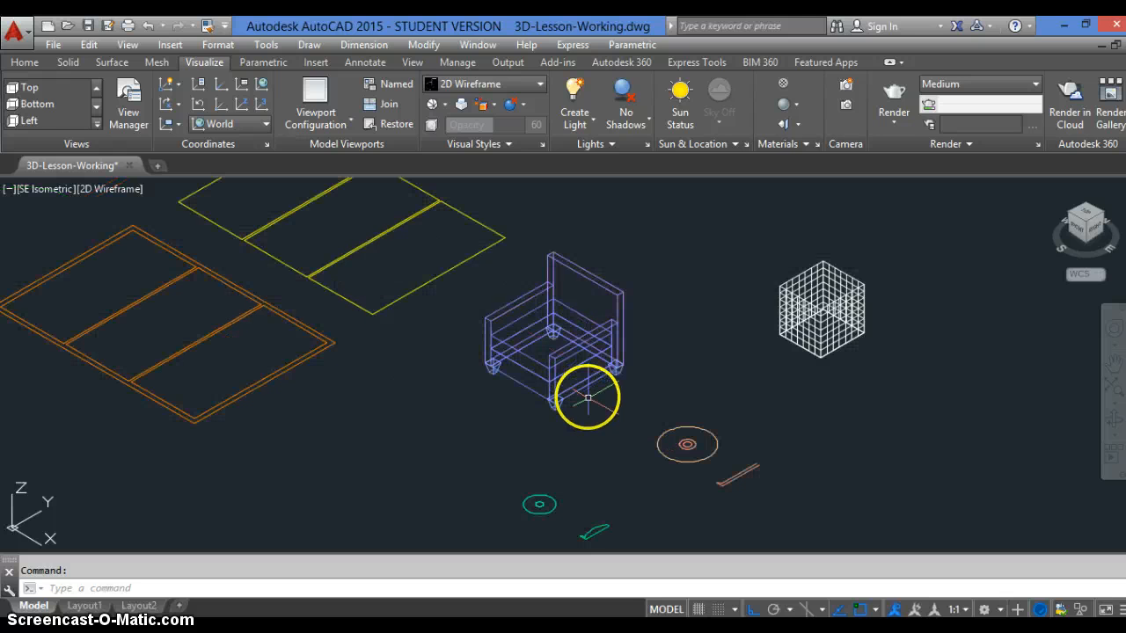
scroll(550, 392, "down", 2)
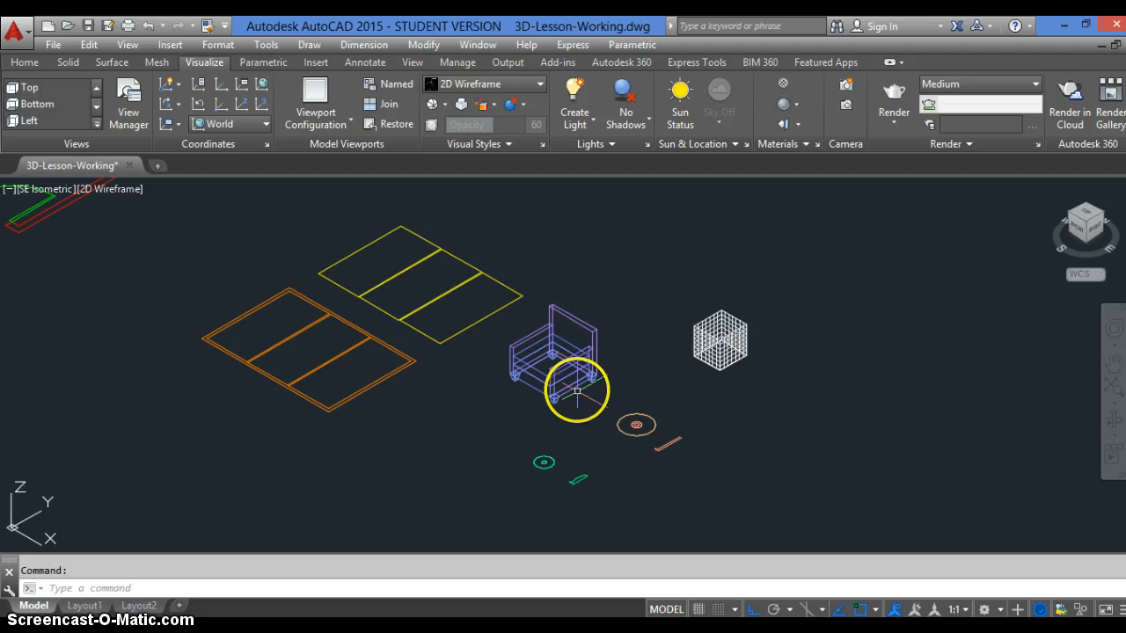
scroll(850, 397, "down", 4)
scroll(680, 333, "up", 2)
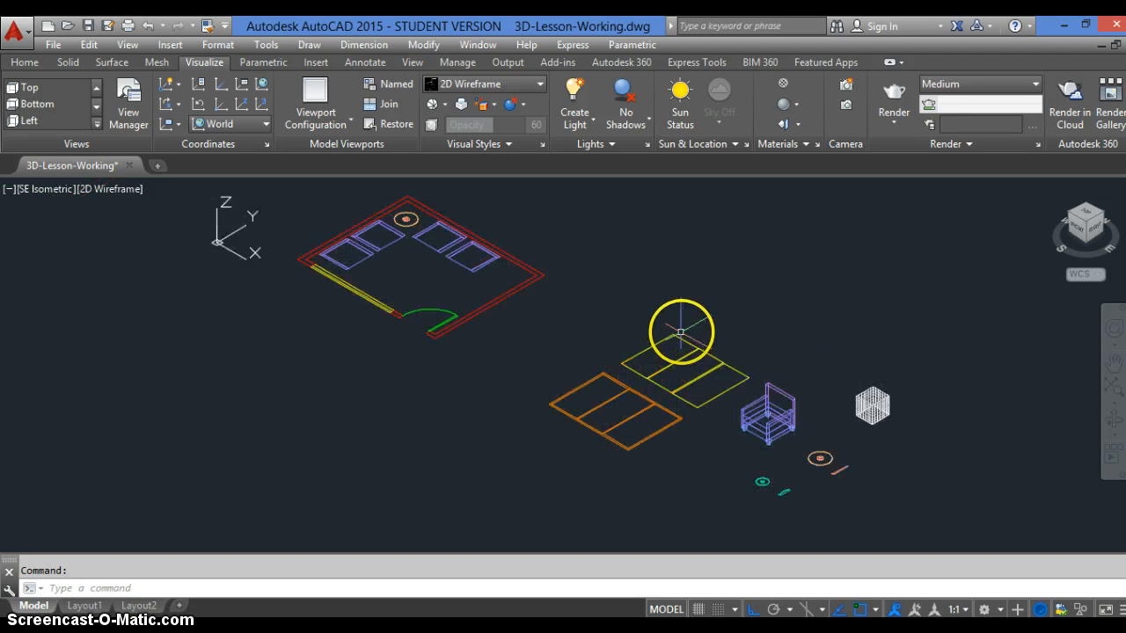
scroll(765, 417, "up", 2)
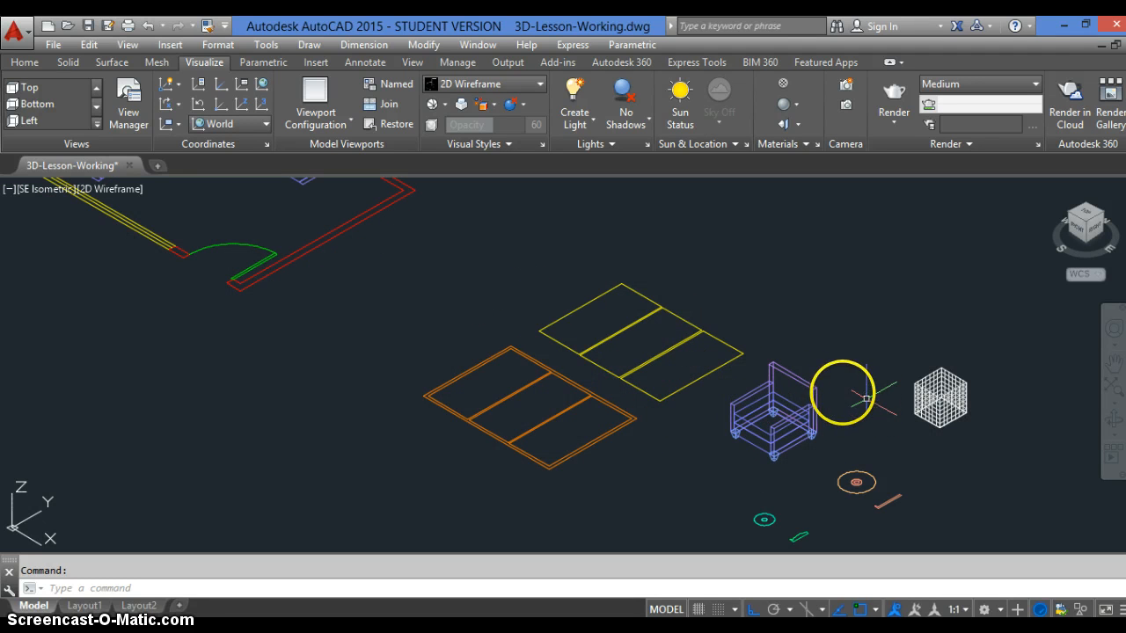
Step: Try to copy the whole chair with all its legs, taking the left bottom corner of its front left leg as base point
type("c")
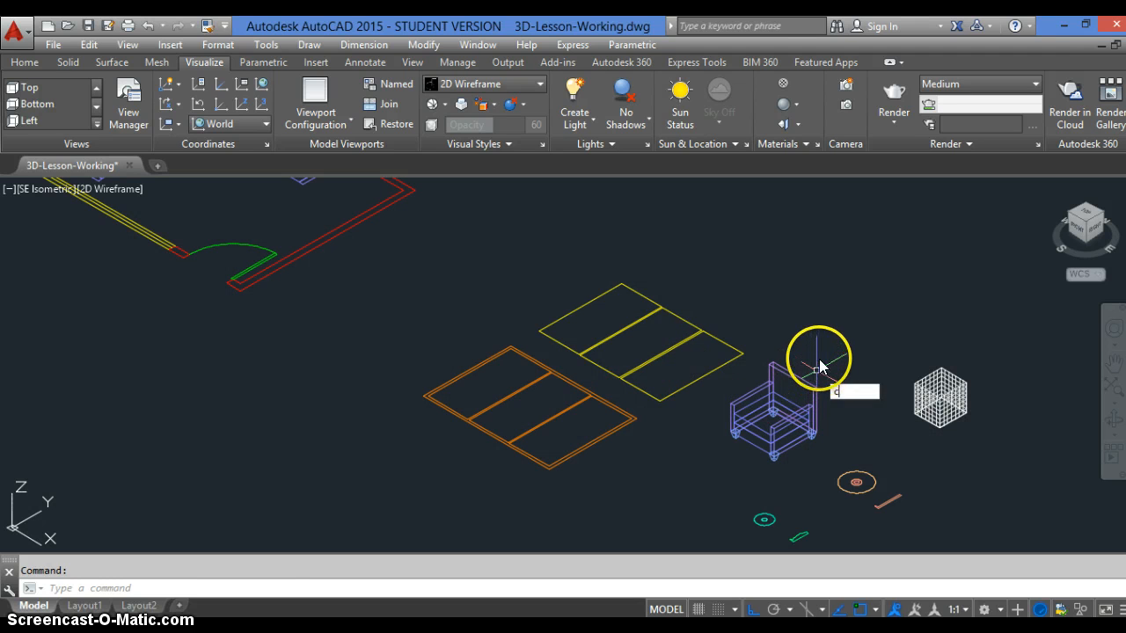
key("Return")
left_click(826, 357)
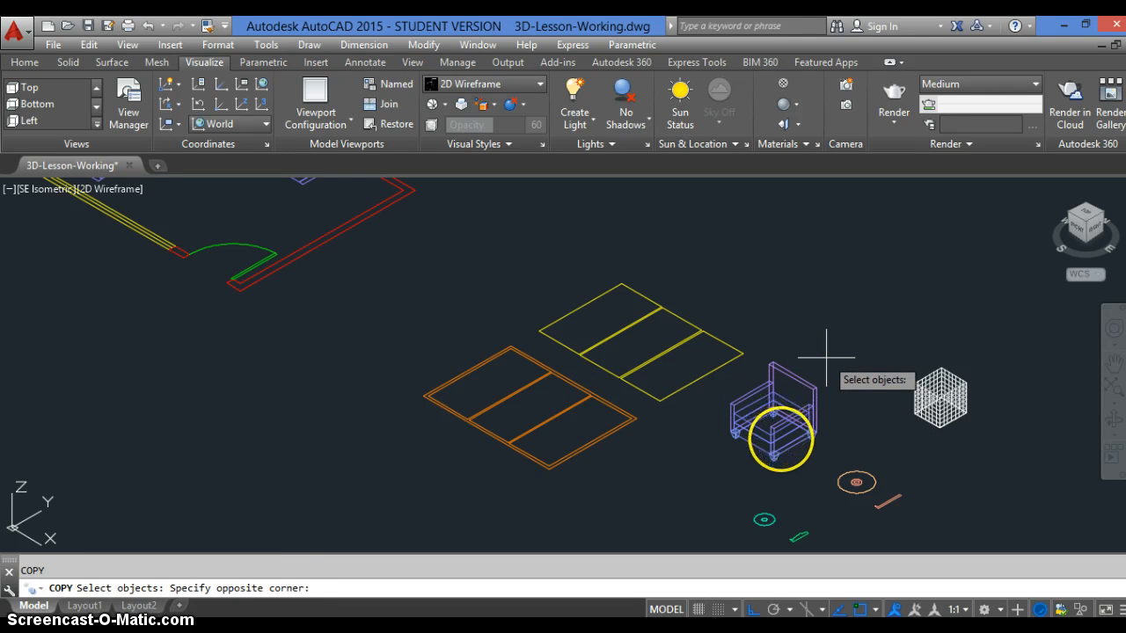
left_click(774, 450)
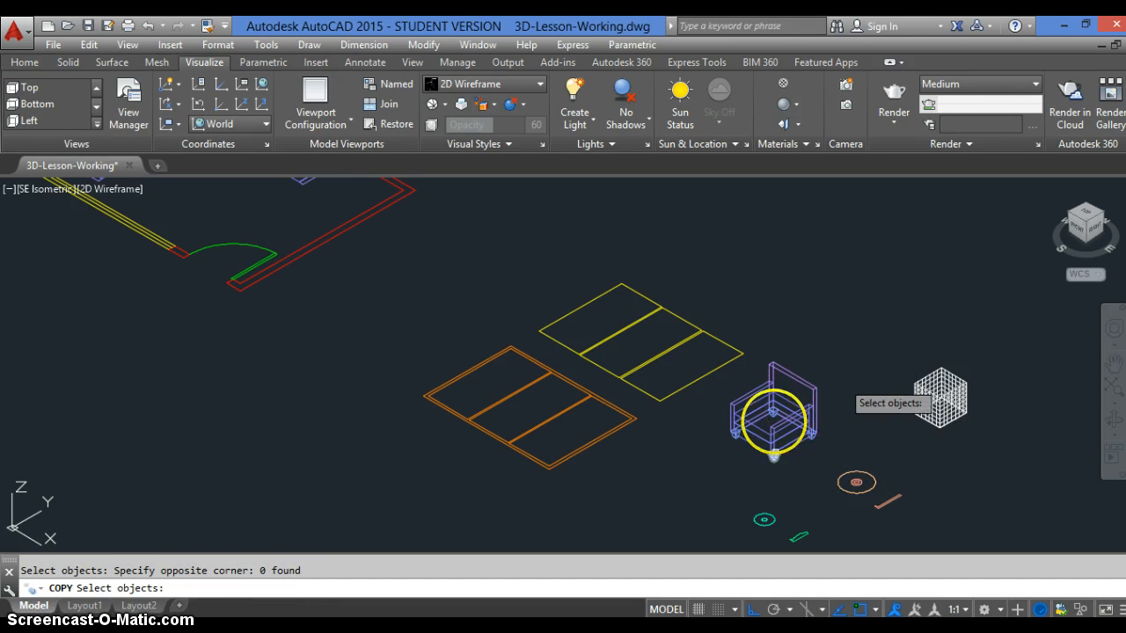
left_click(717, 468)
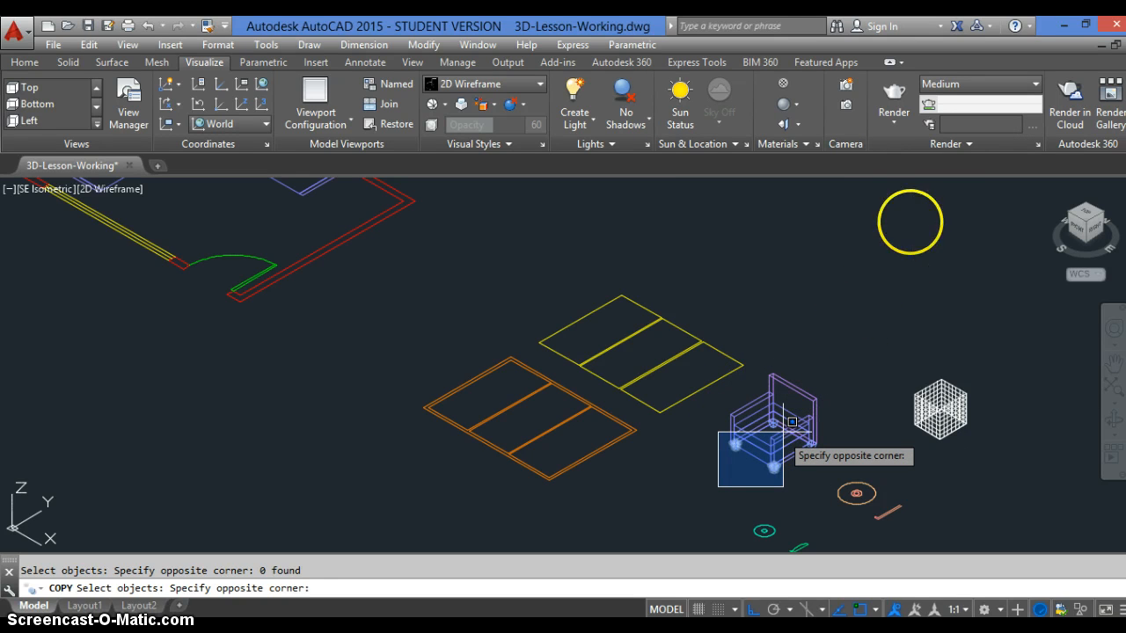
left_click(847, 299)
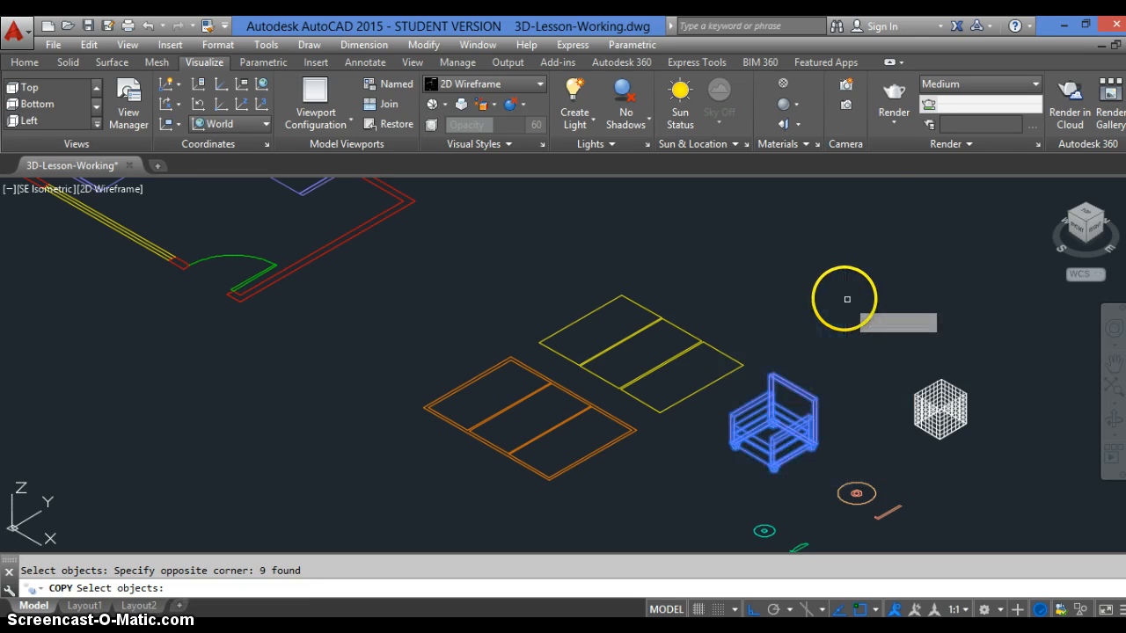
key("Return")
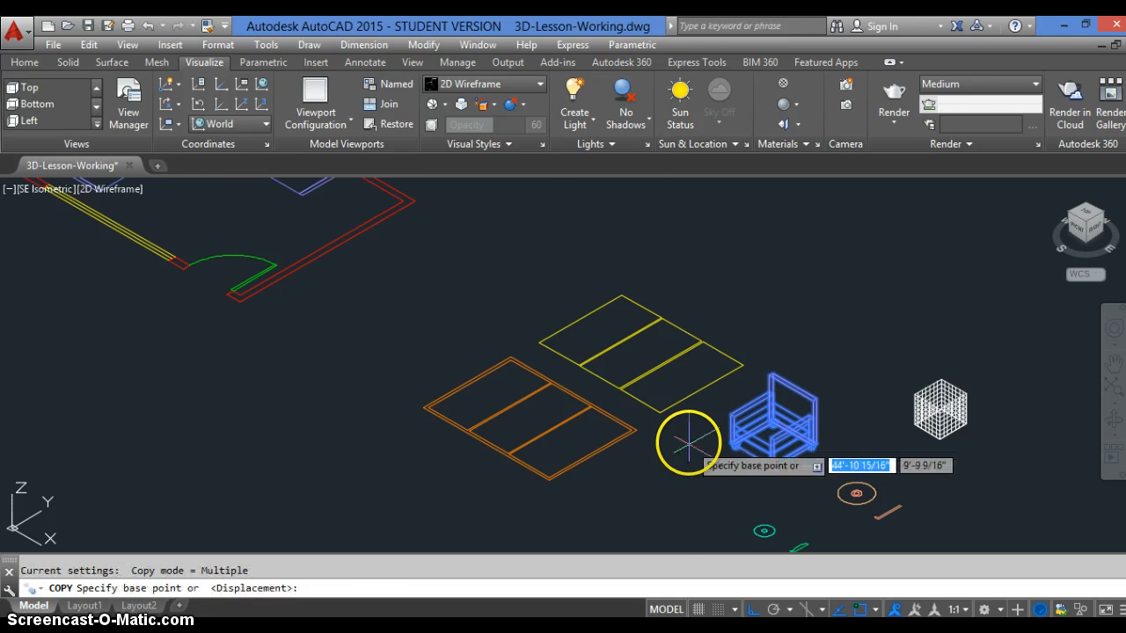
scroll(695, 439, "up", 5)
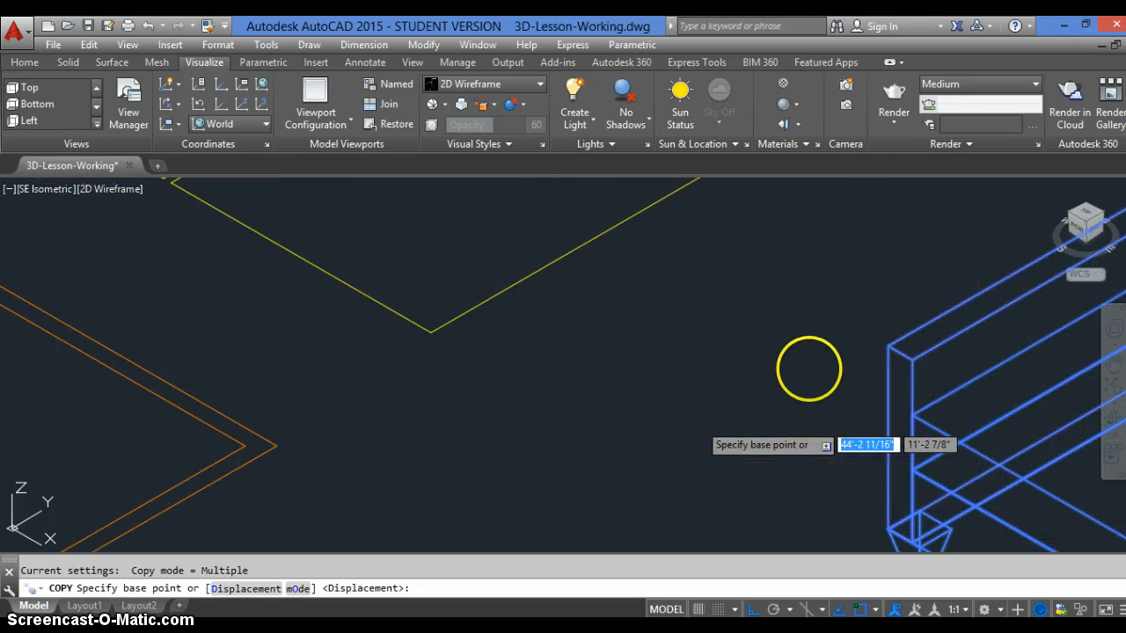
scroll(822, 402, "up", 5)
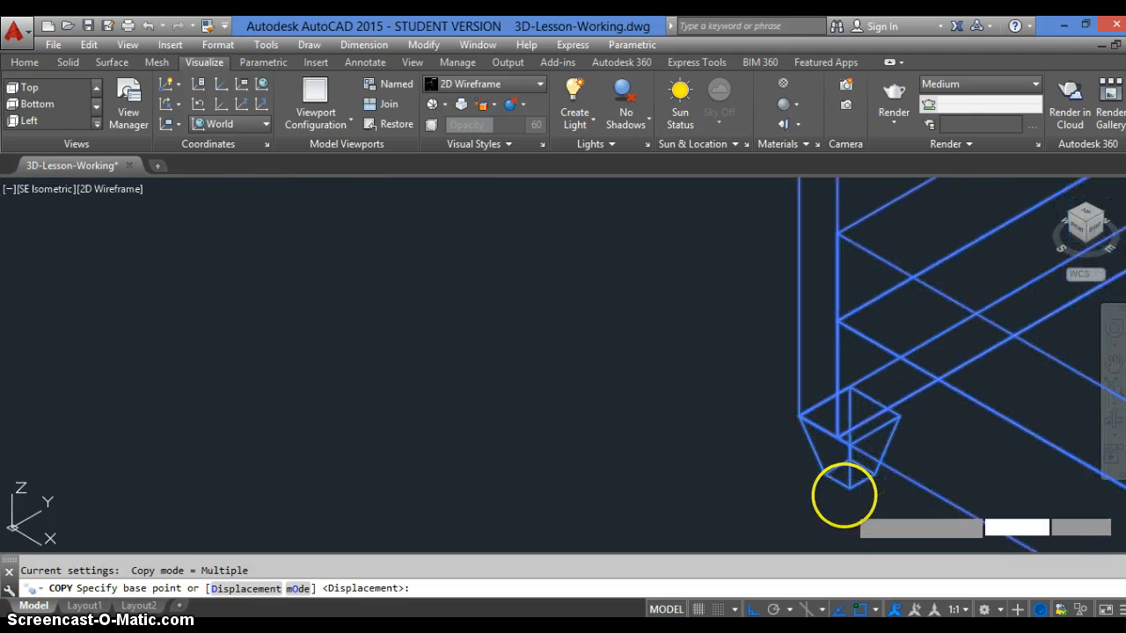
left_click(816, 473)
Step: Try to place two chair copies at the chair outlines along the room's rear right wall
scroll(914, 413, "down", 5)
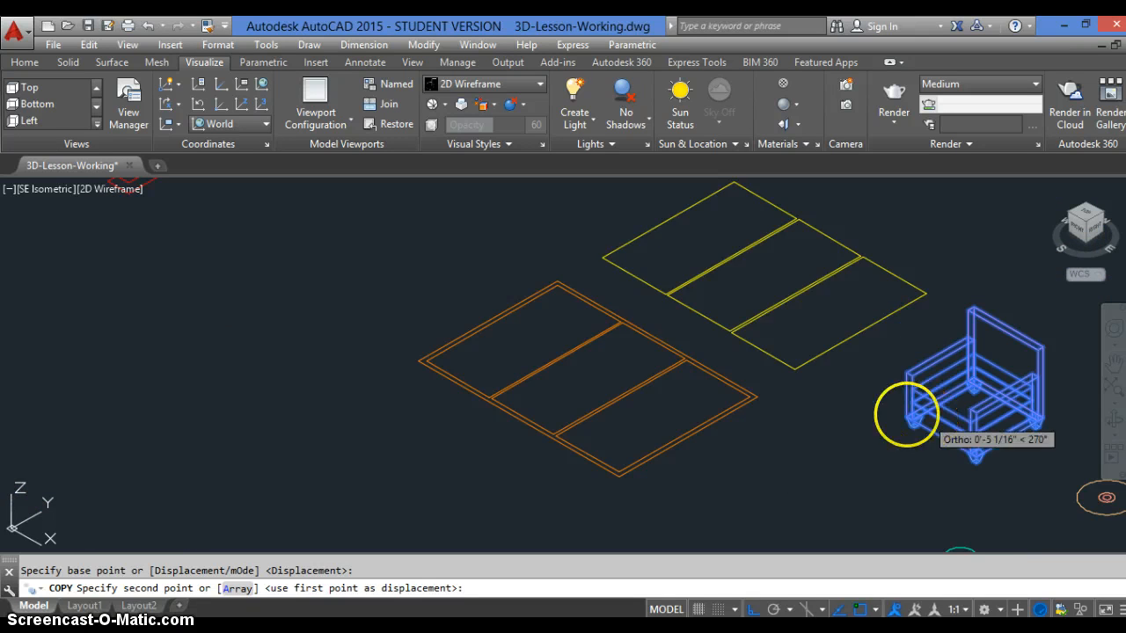
scroll(668, 315, "down", 6)
scroll(415, 206, "up", 4)
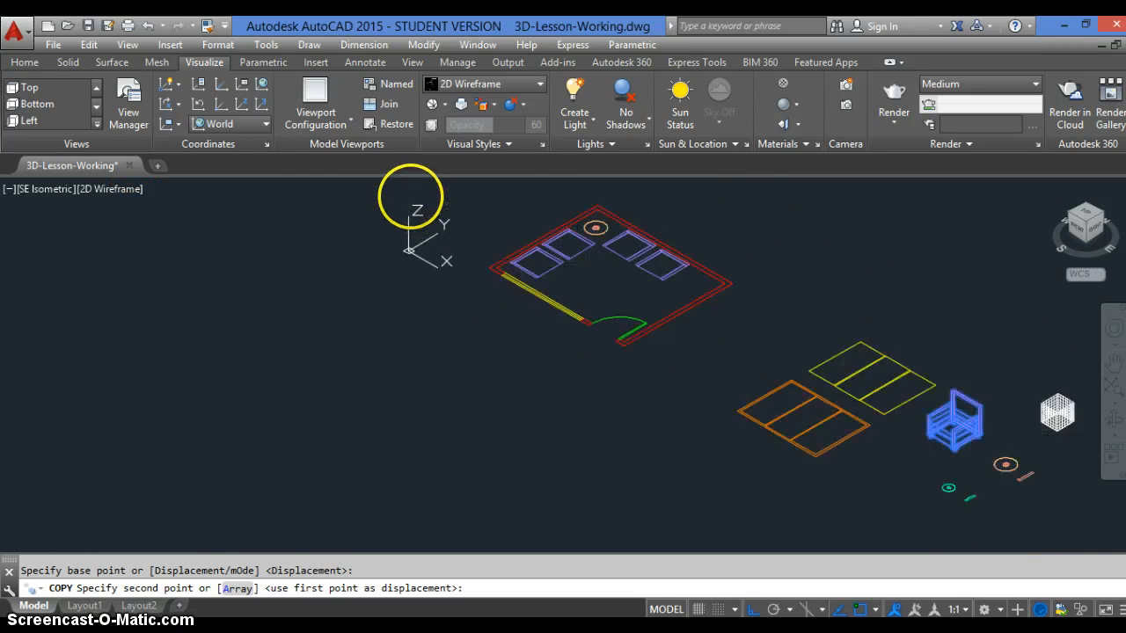
scroll(702, 199, "up", 5)
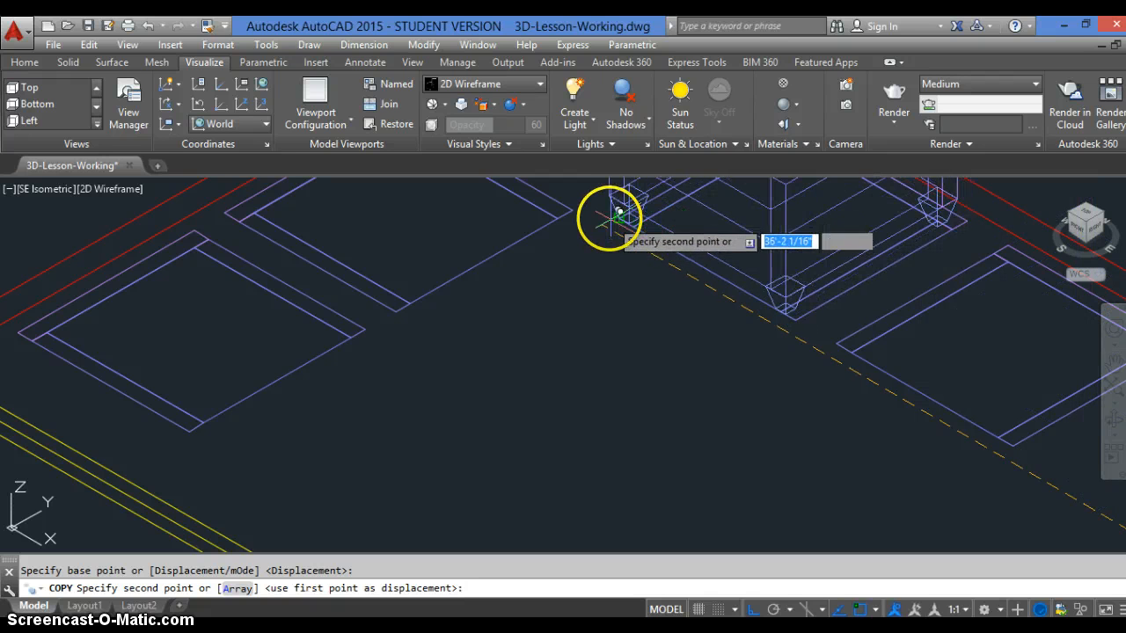
scroll(619, 211, "up", 4)
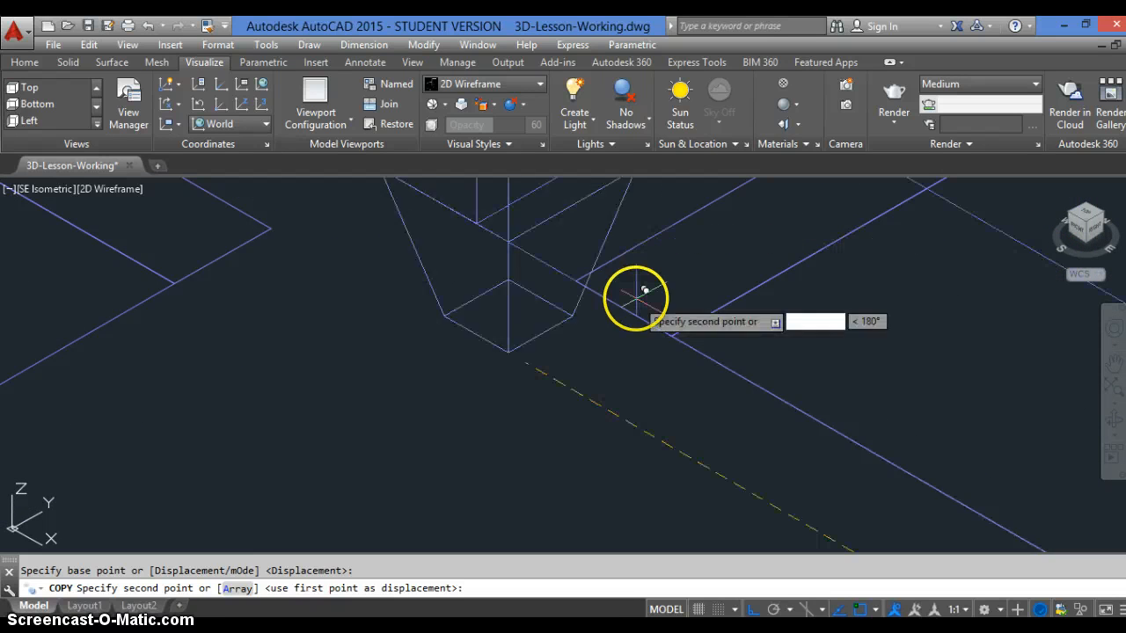
scroll(633, 317, "up", 6)
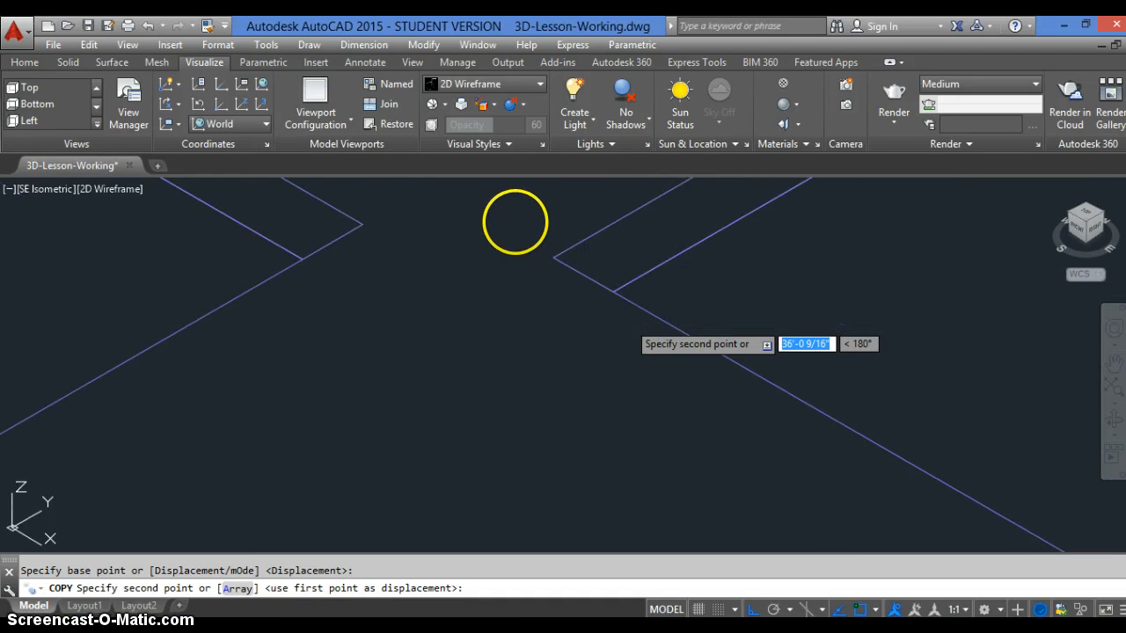
left_click(513, 211)
scroll(525, 220, "down", 5)
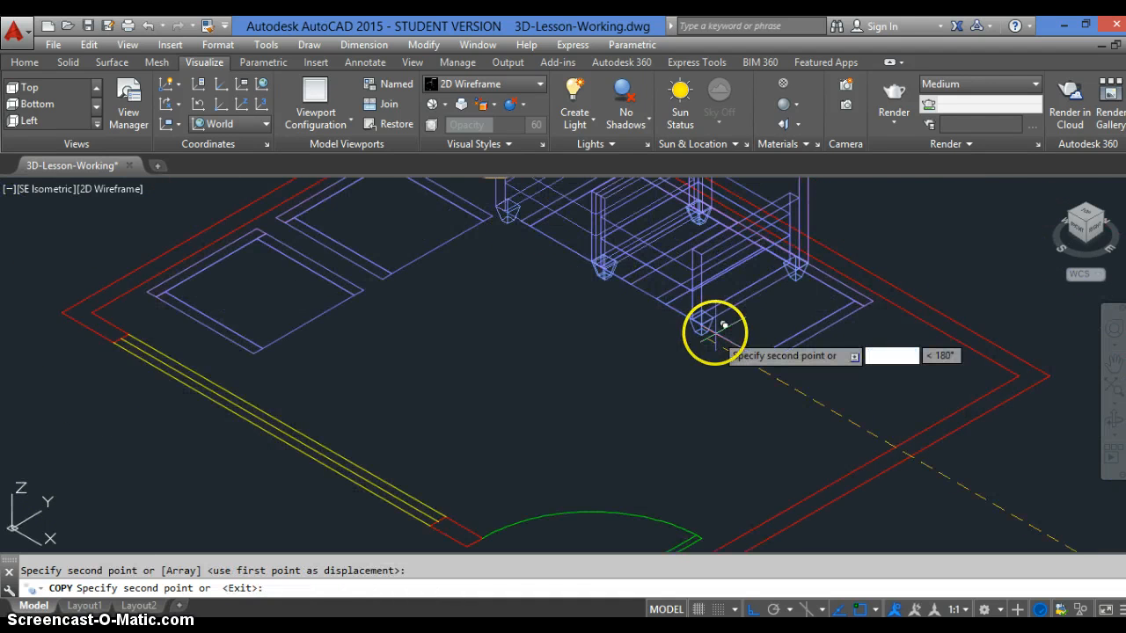
scroll(714, 327, "up", 5)
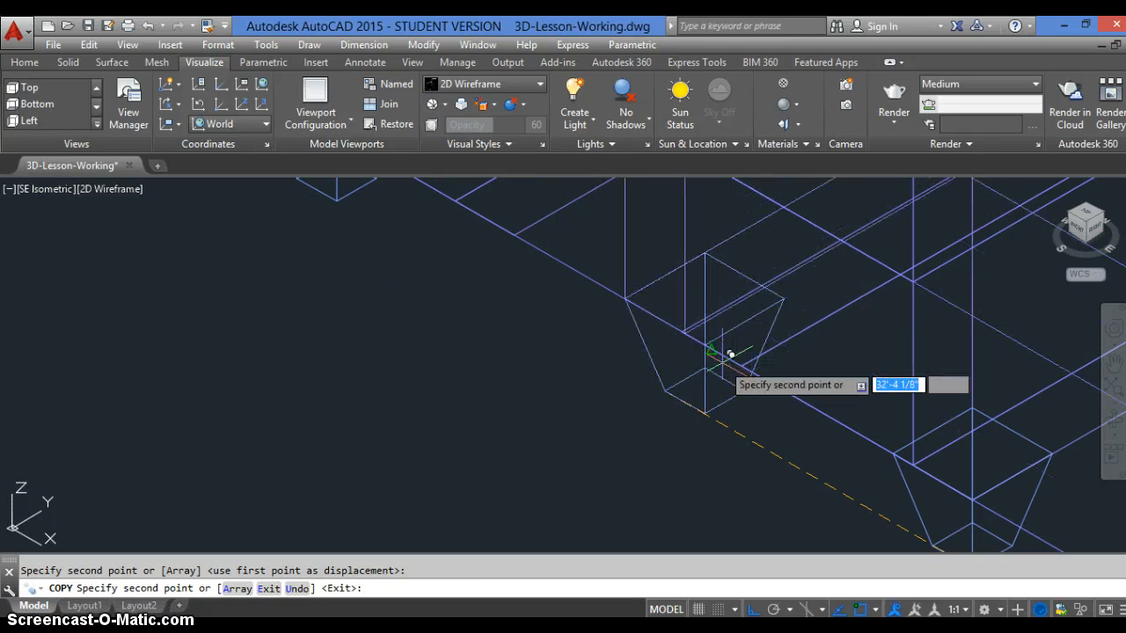
left_click(686, 382)
key("Return")
Step: Check how the two chair copies sit on the room outlines, and undo the copying
scroll(665, 387, "down", 3)
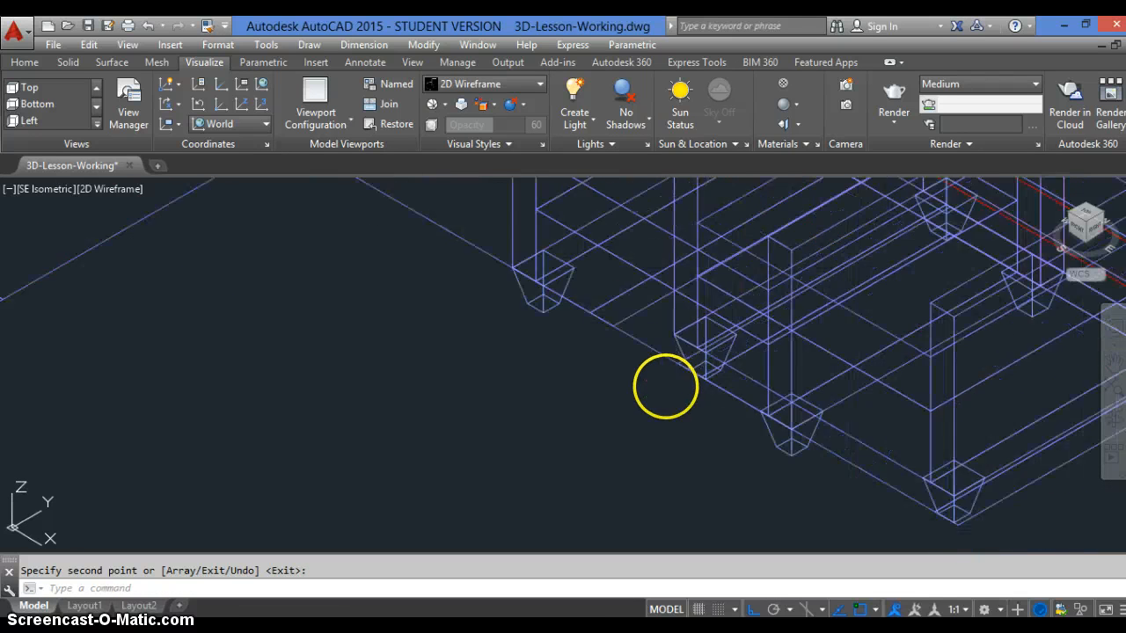
scroll(665, 387, "down", 4)
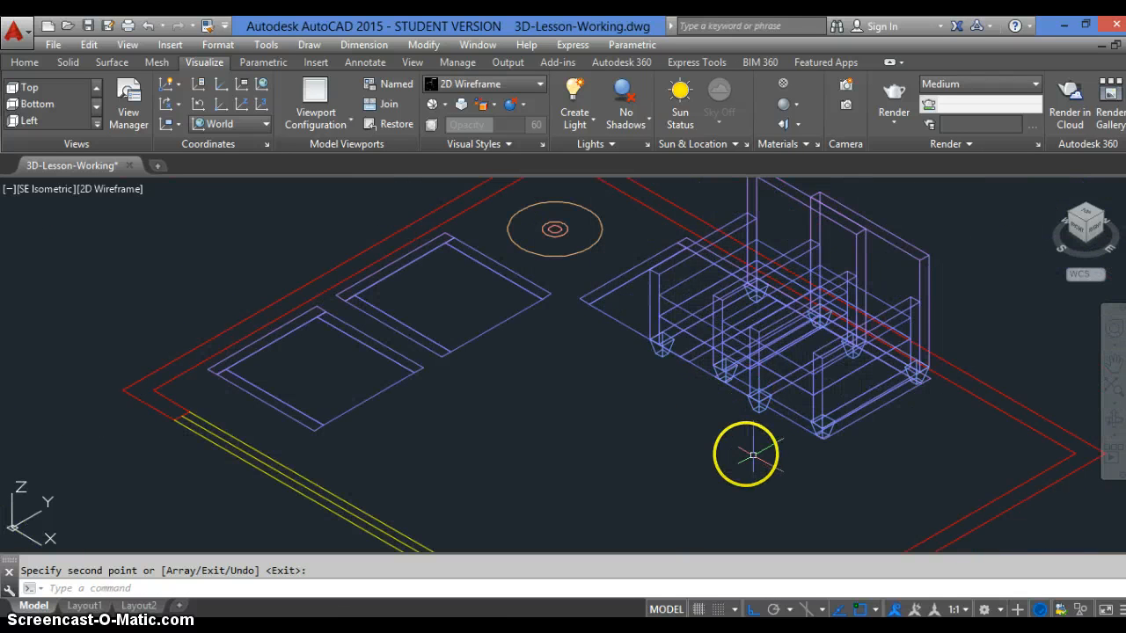
scroll(730, 450, "up", 5)
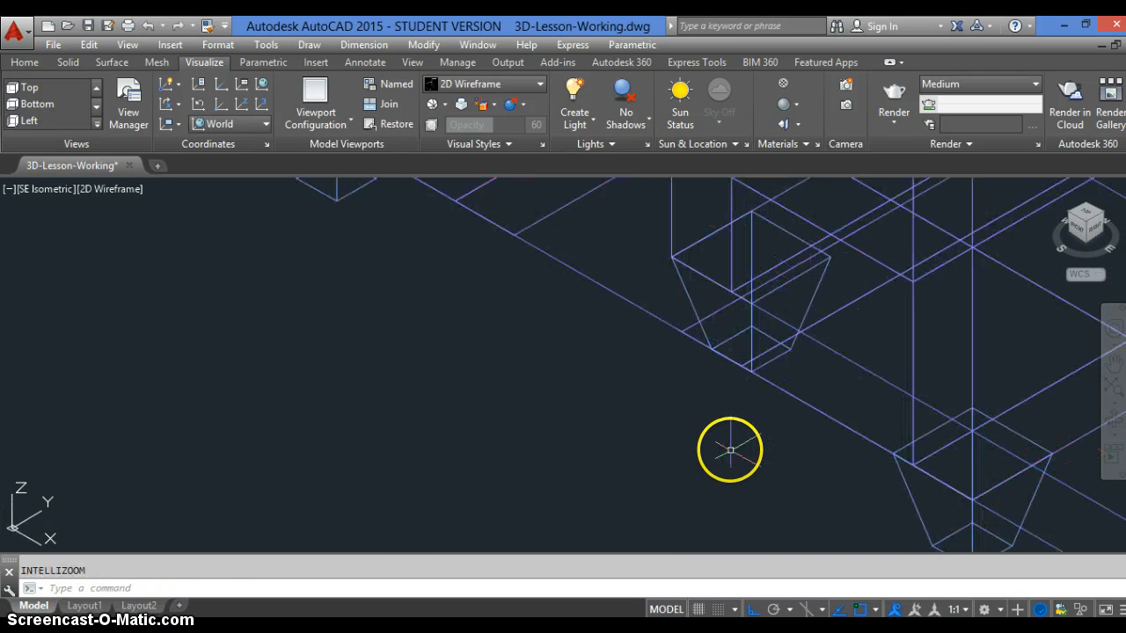
scroll(729, 450, "down", 5)
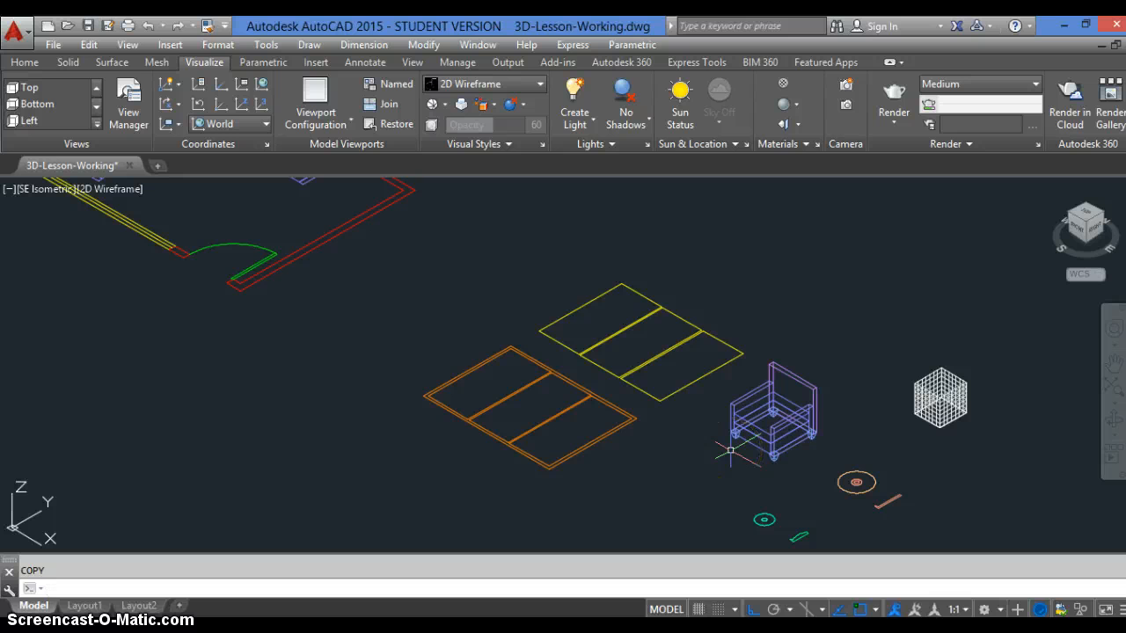
Step: Copy the whole chair again, taking the base point on the front bottom edge of its front left leg
scroll(741, 402, "down", 2)
scroll(733, 389, "up", 4)
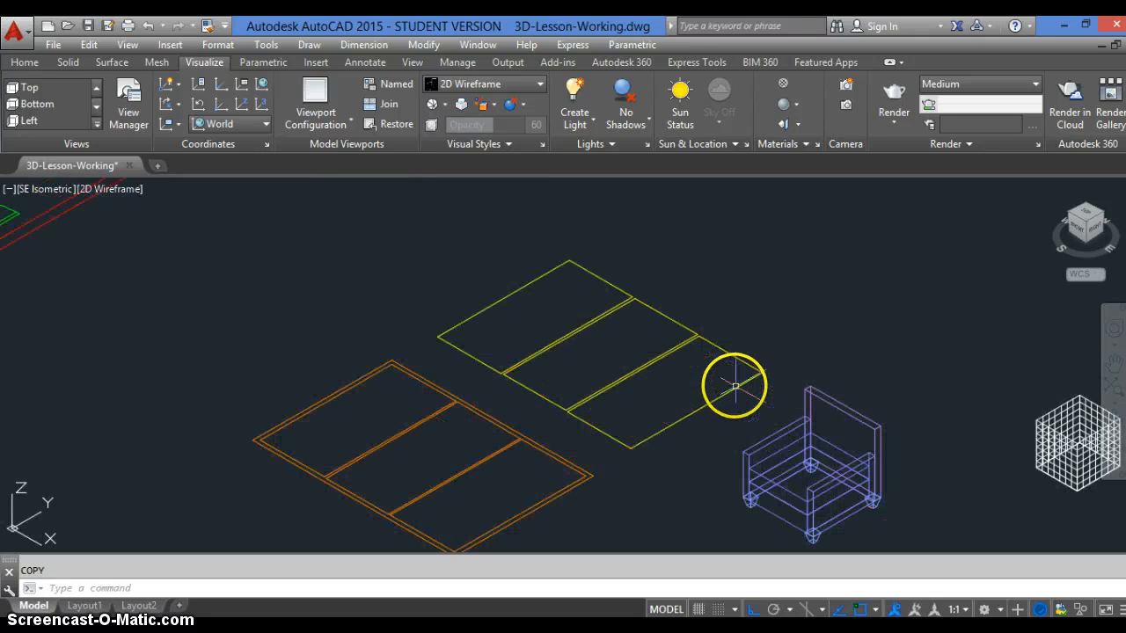
key("Return")
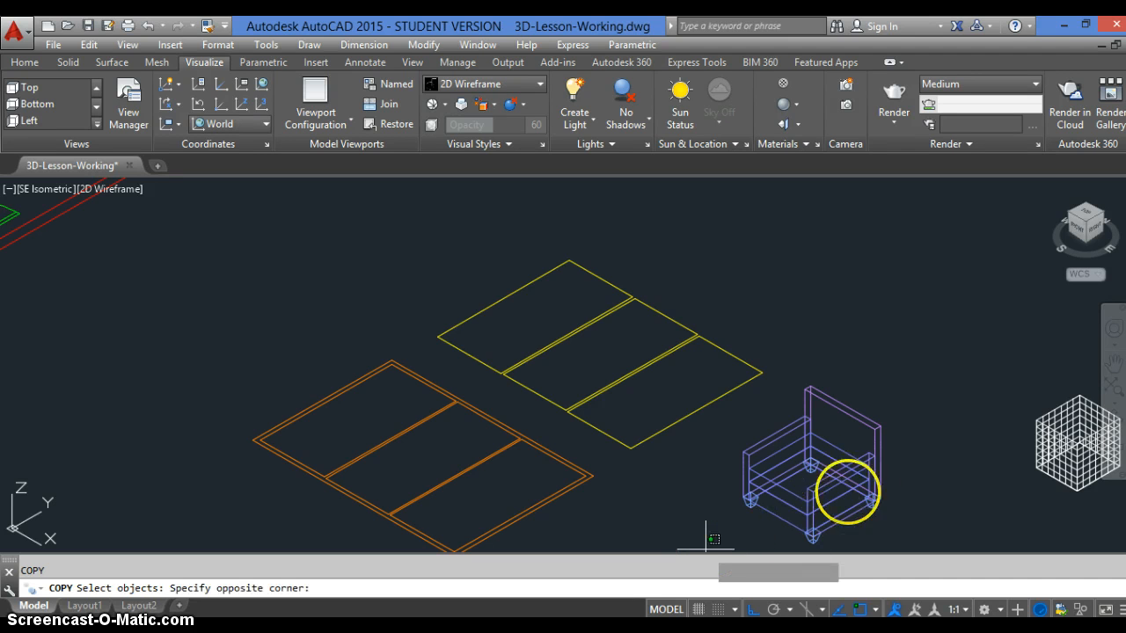
left_click(941, 360)
key("Return")
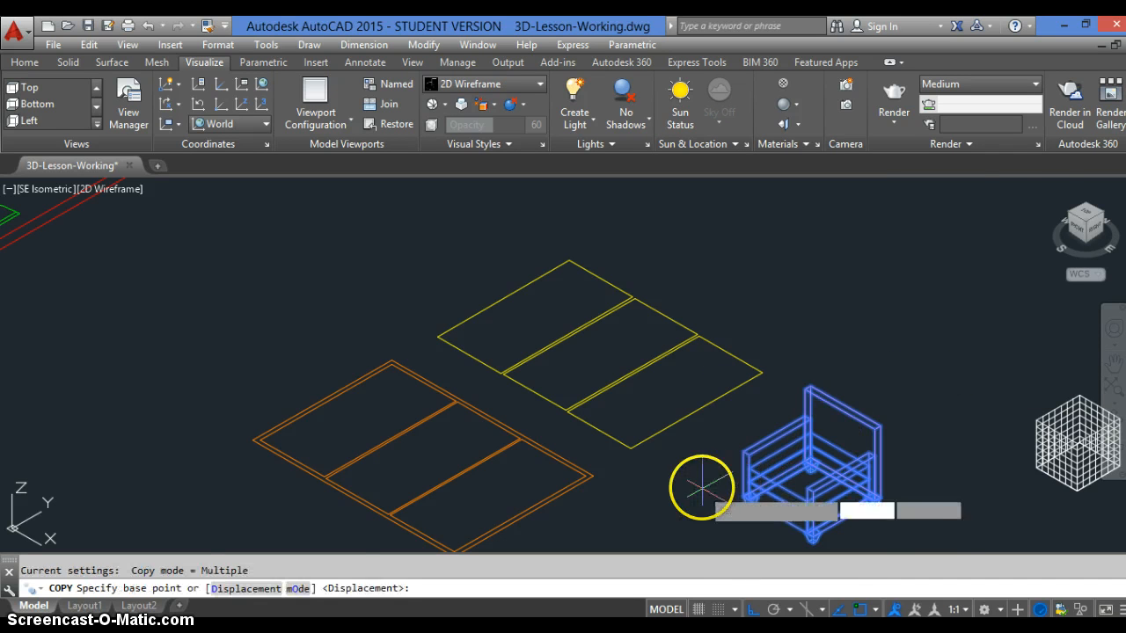
scroll(767, 527, "up", 5)
scroll(801, 507, "up", 2)
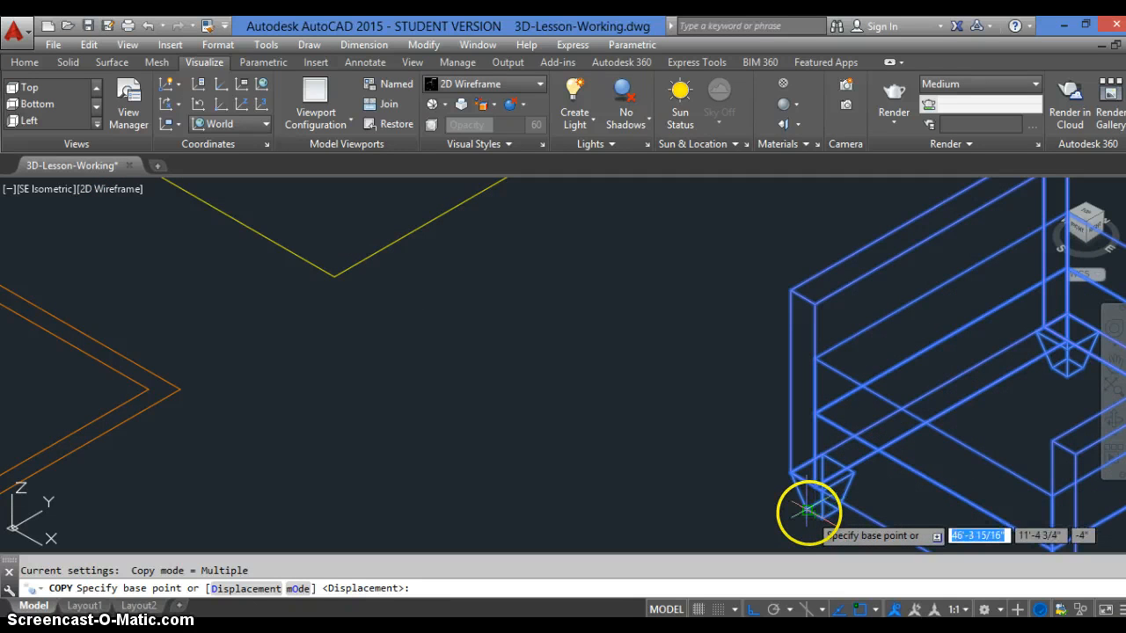
scroll(805, 512, "up", 4)
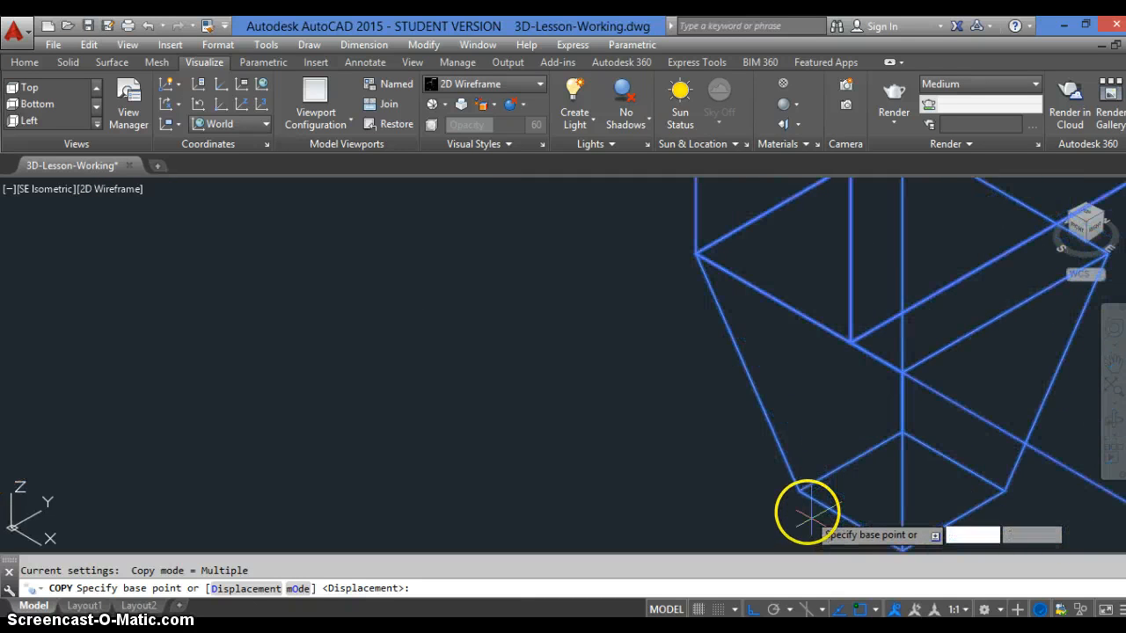
left_click(853, 515)
scroll(858, 513, "down", 8)
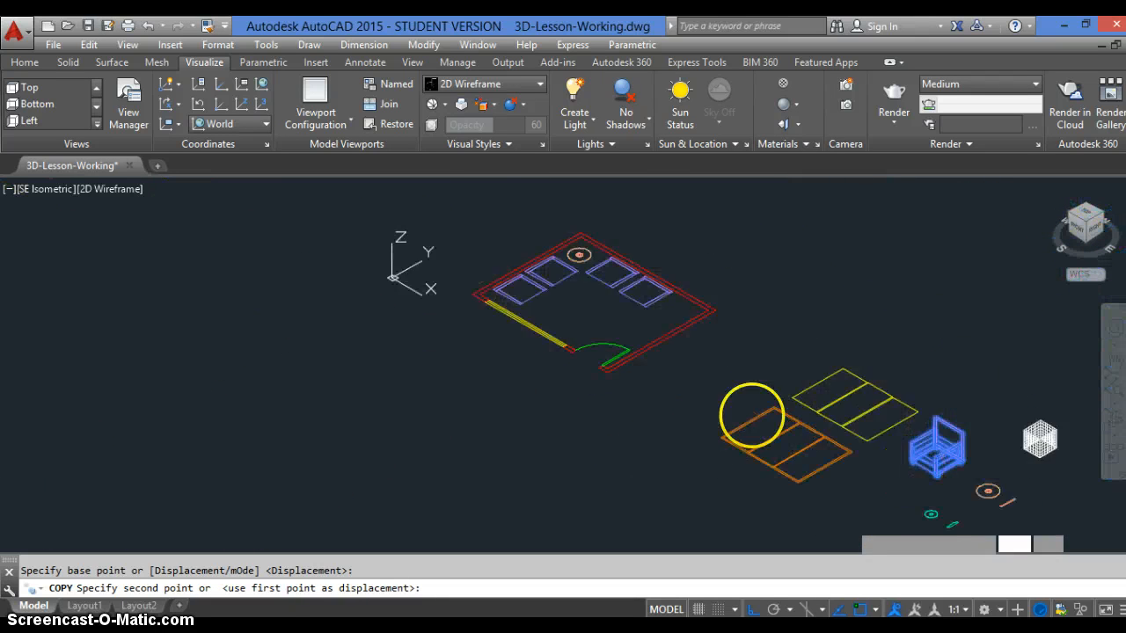